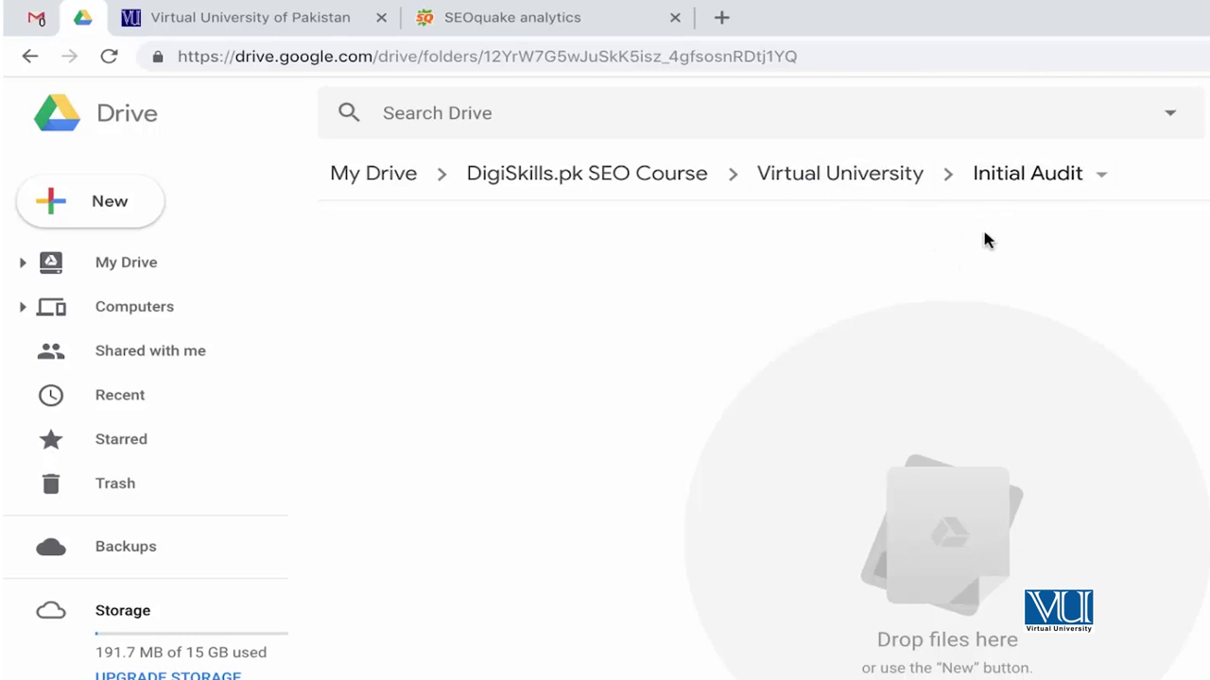
Step: Create a new Google Docs document in the Initial Audit folder
click(92, 208)
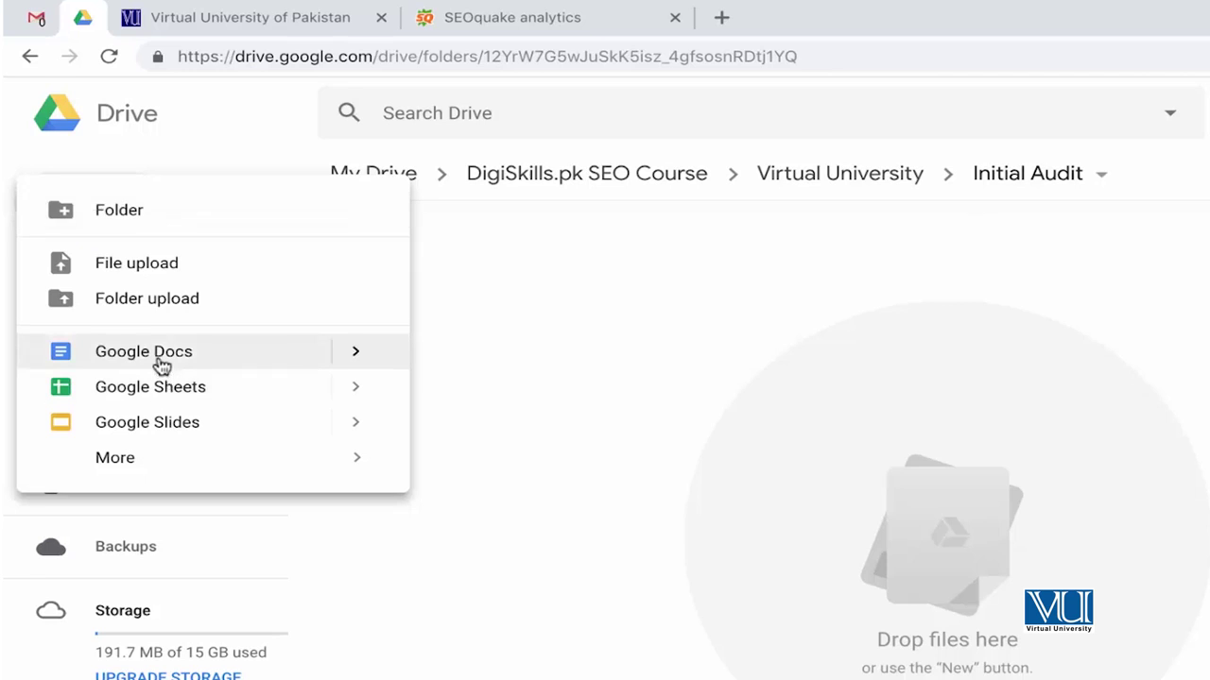
click(159, 364)
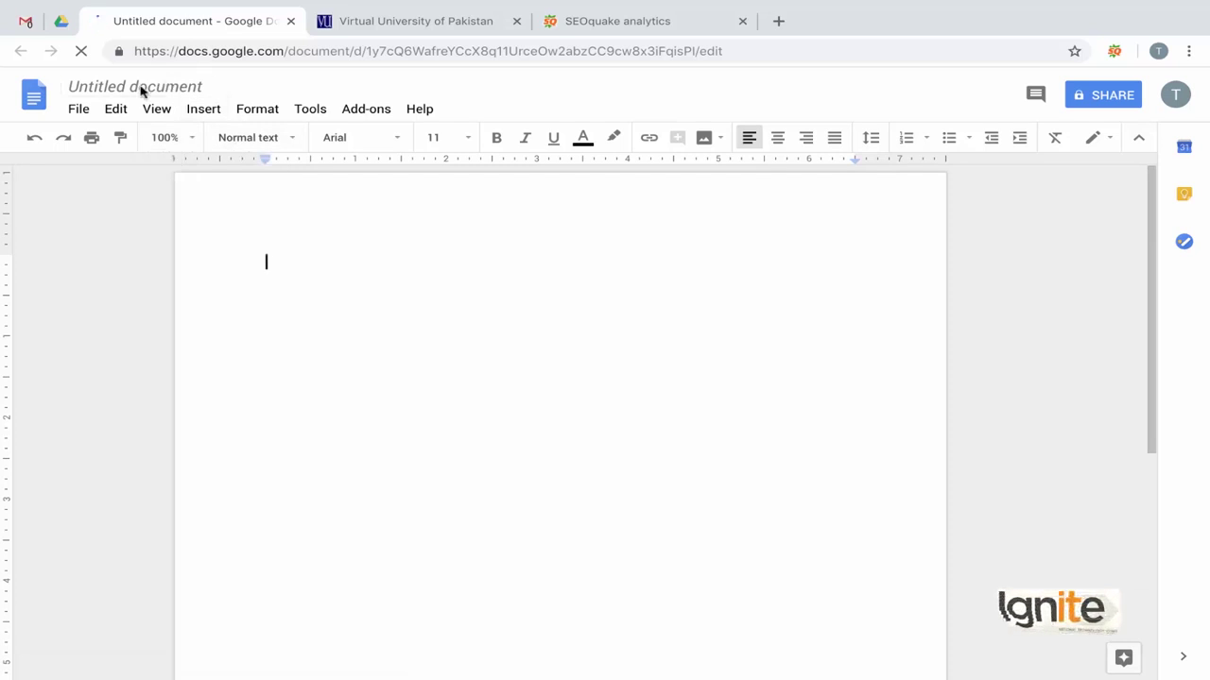
click(66, 23)
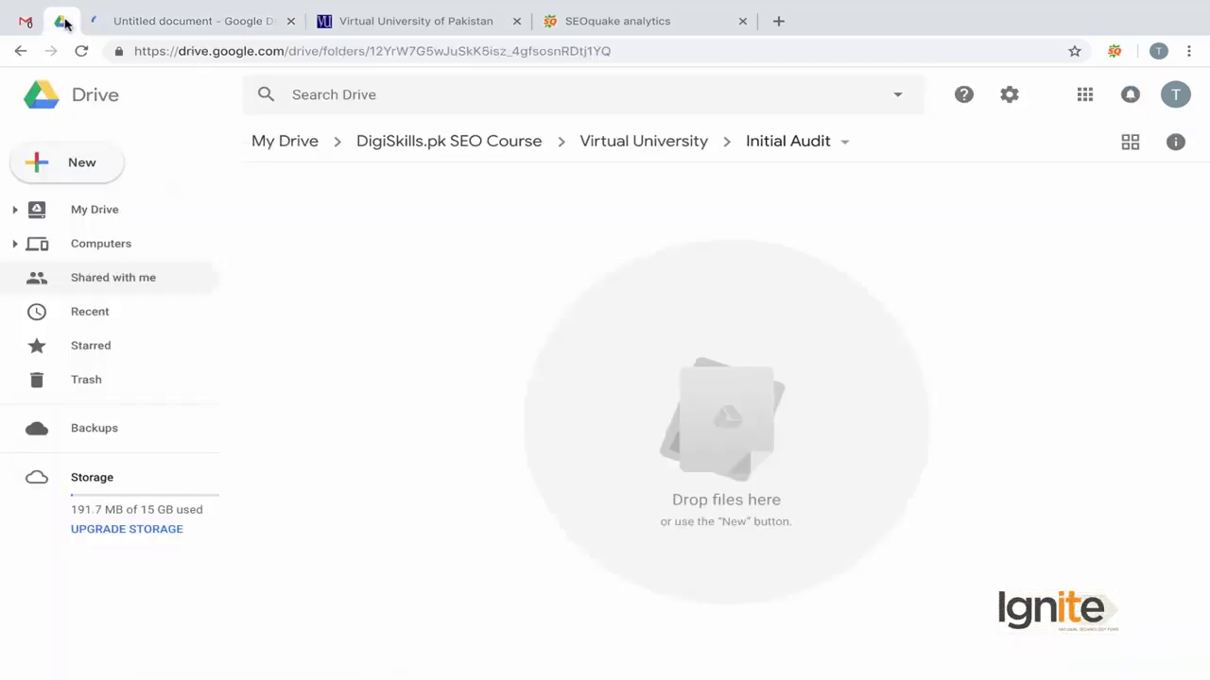
click(160, 26)
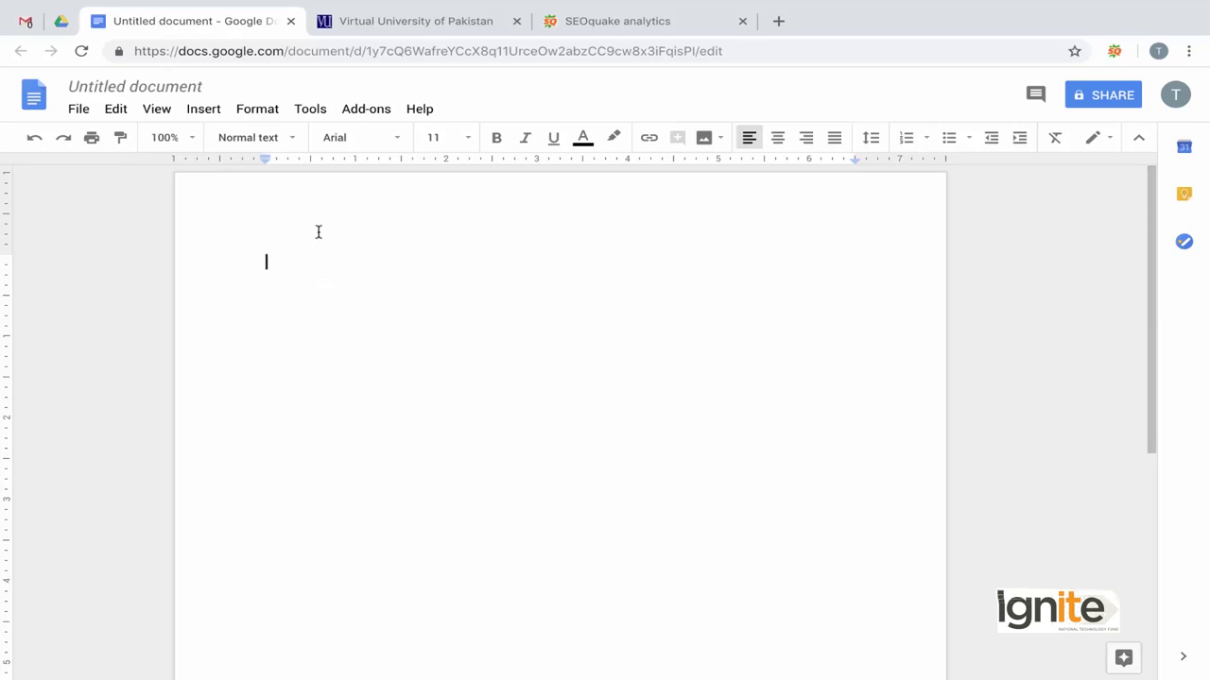
Step: Rename the untitled document as "VU SEO Audit - Date"
click(174, 85)
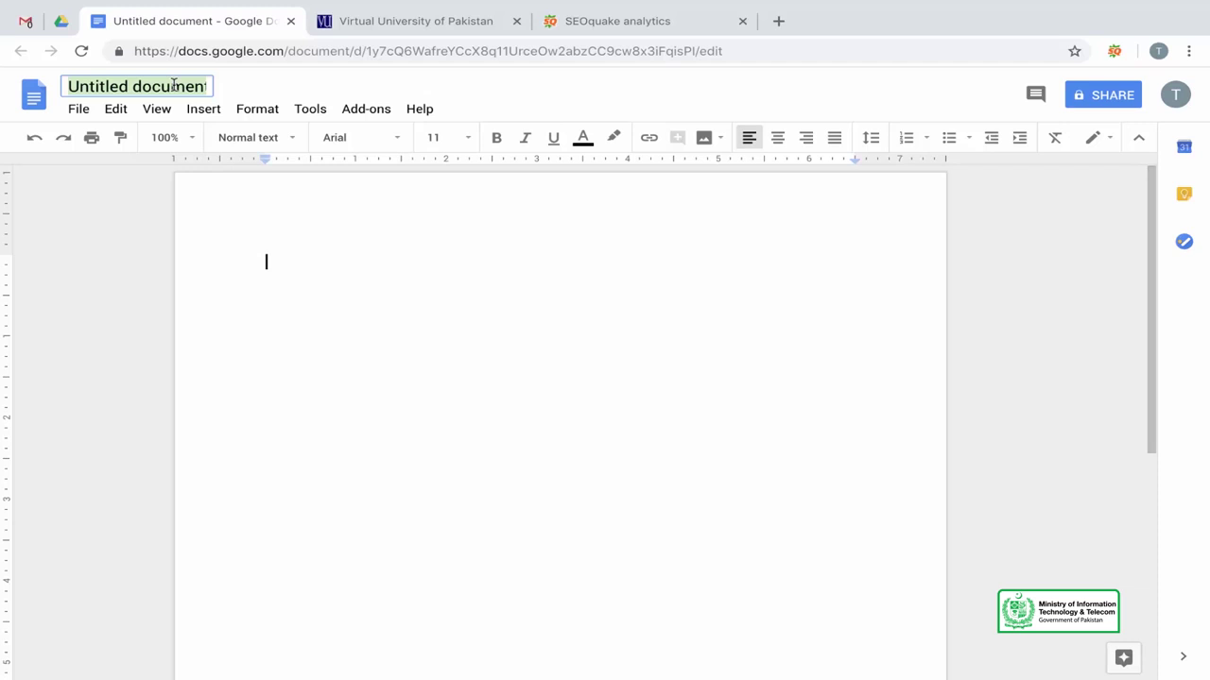
text(Di)
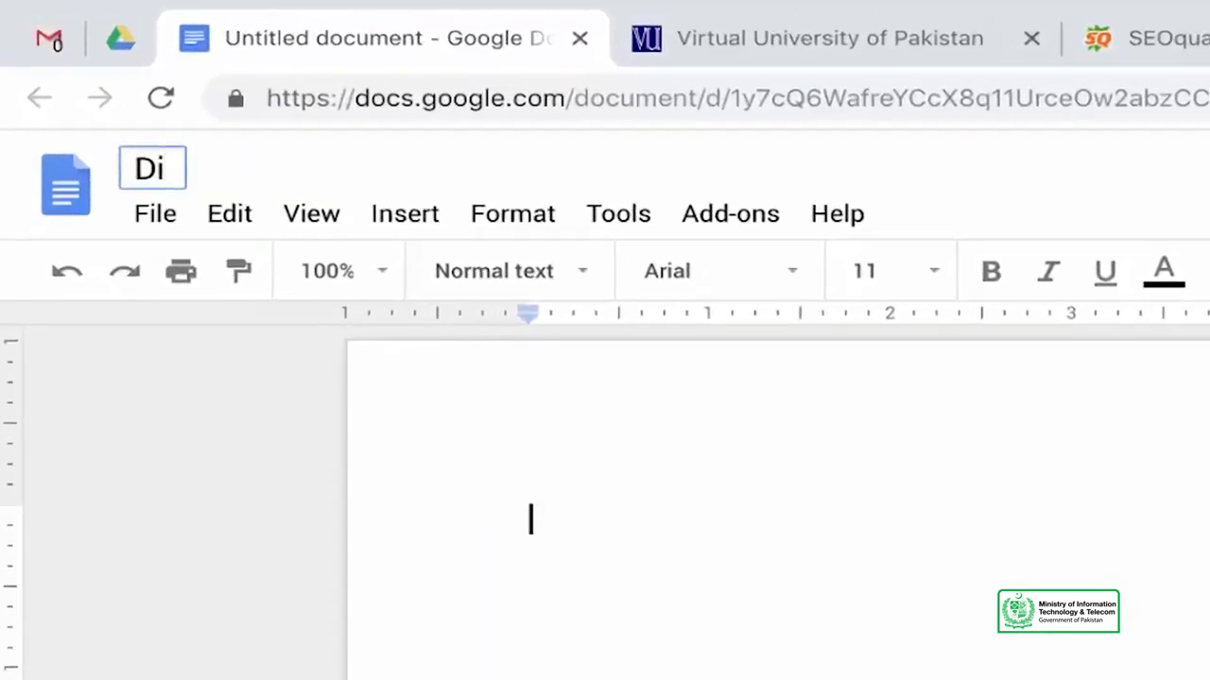
text(VU SEO AUdi)
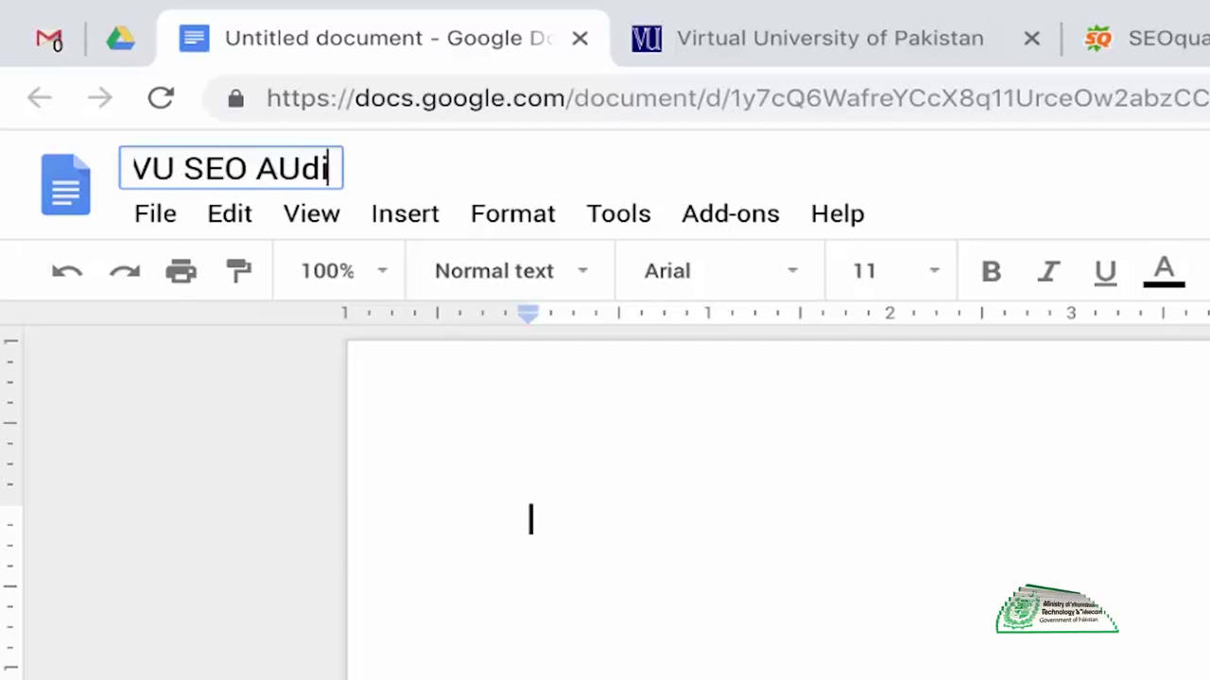
key(BackSpace)
key(BackSpace)
key(BackSpace)
text(udit -)
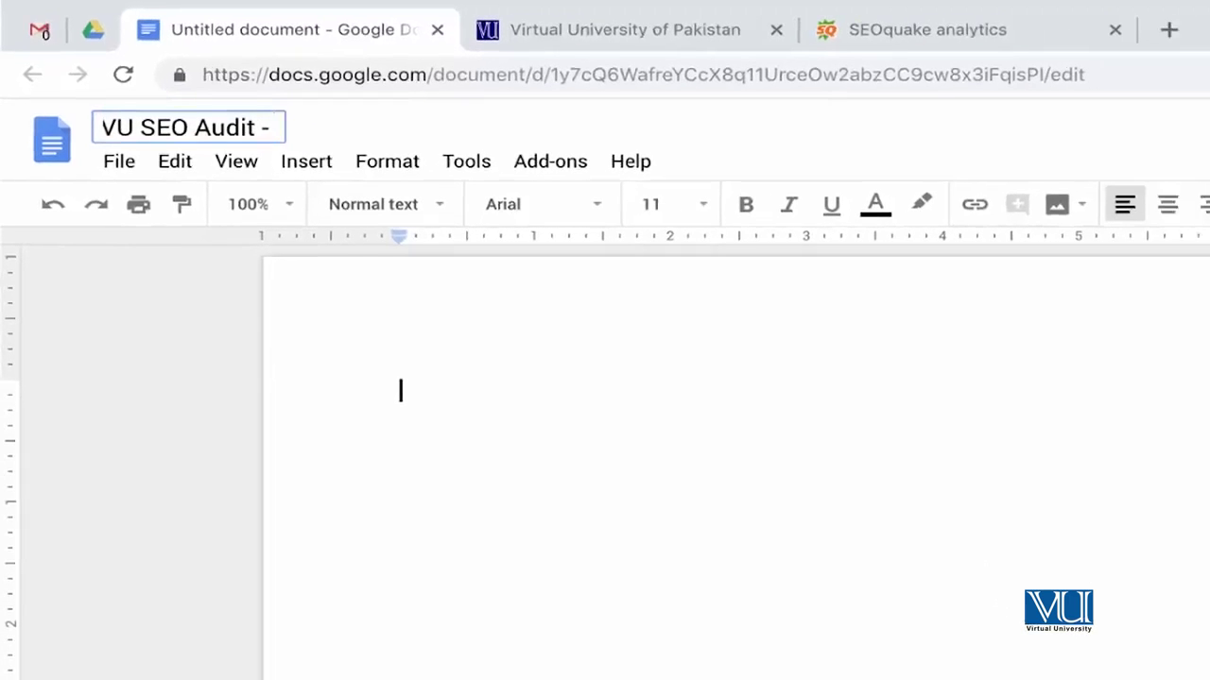
text( Date)
key(Return)
Step: Write "Virtual University" and "Website SEO Audit" on two separate lines at the document's start, correcting the spelling of "University"
text(Virtu)
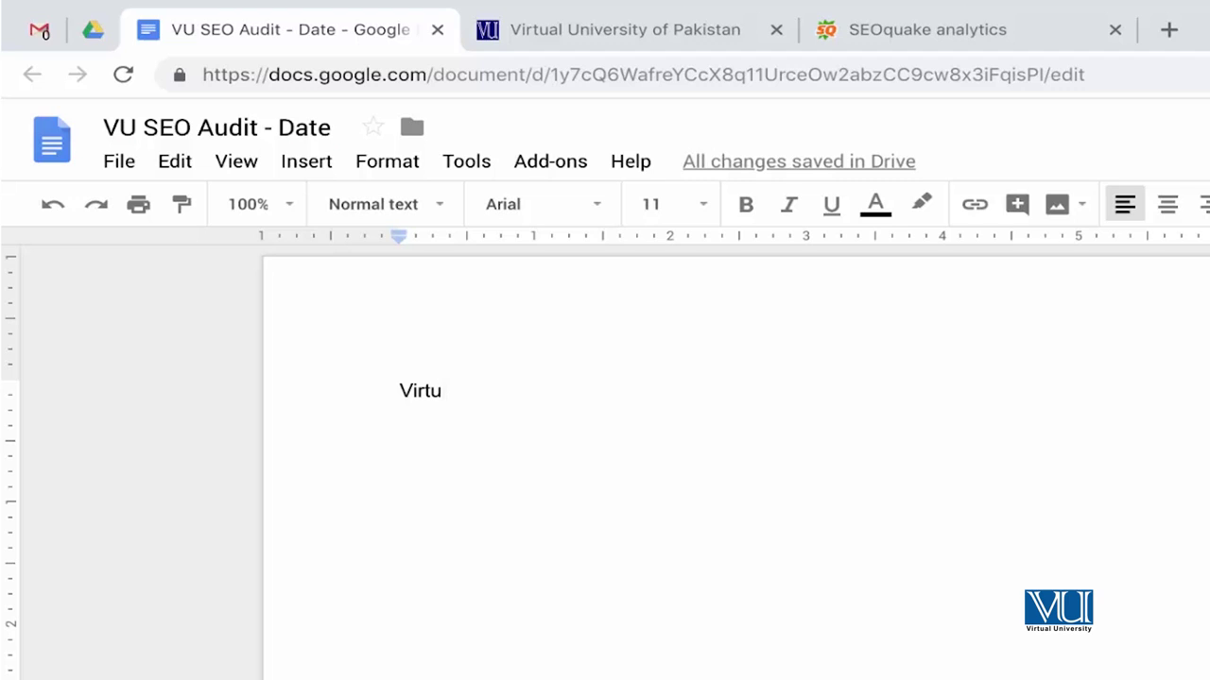
text(al Univ)
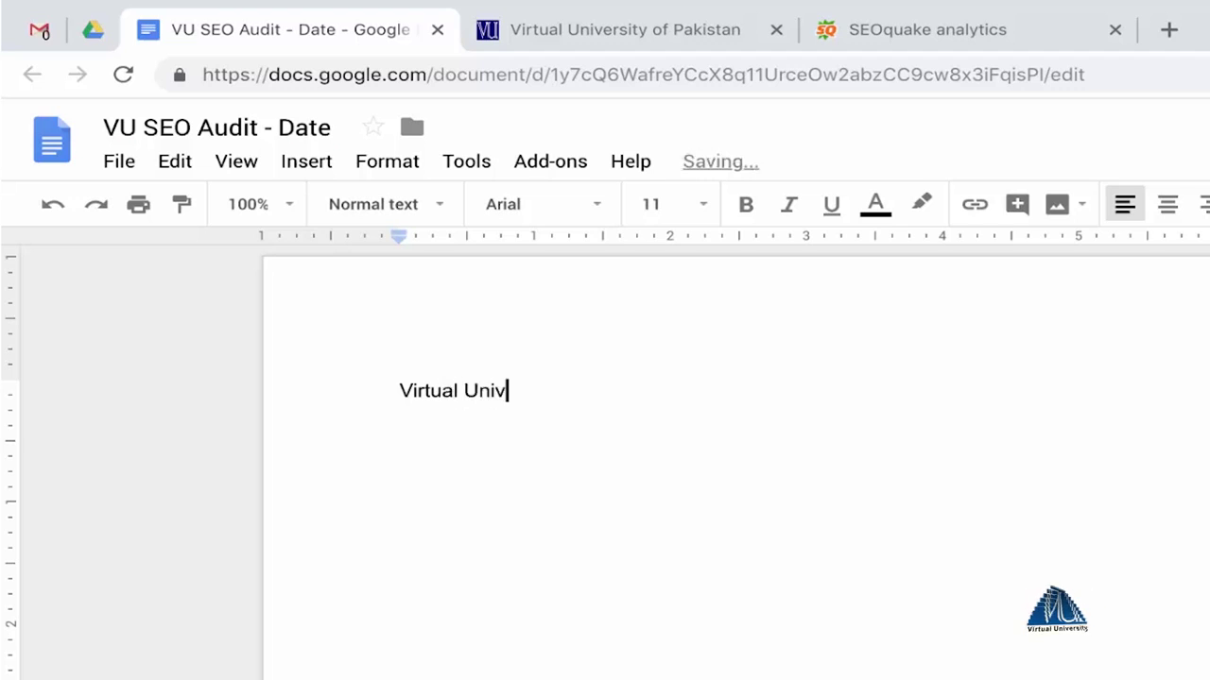
text(erstiy)
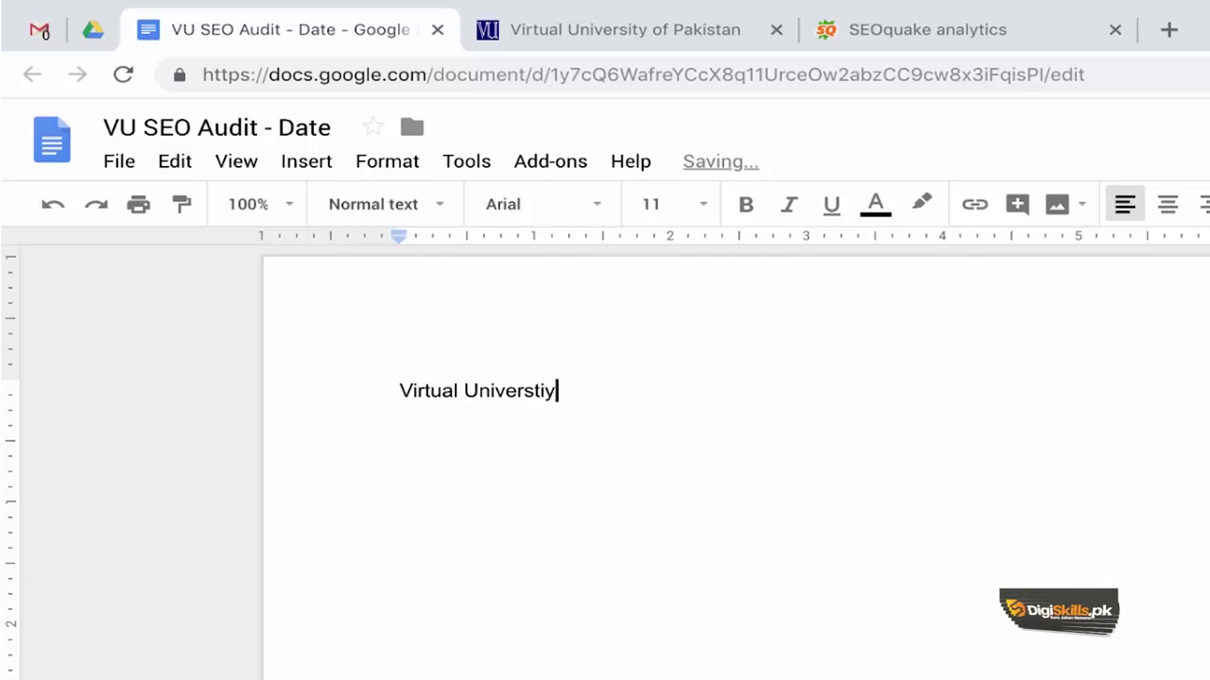
key(Return)
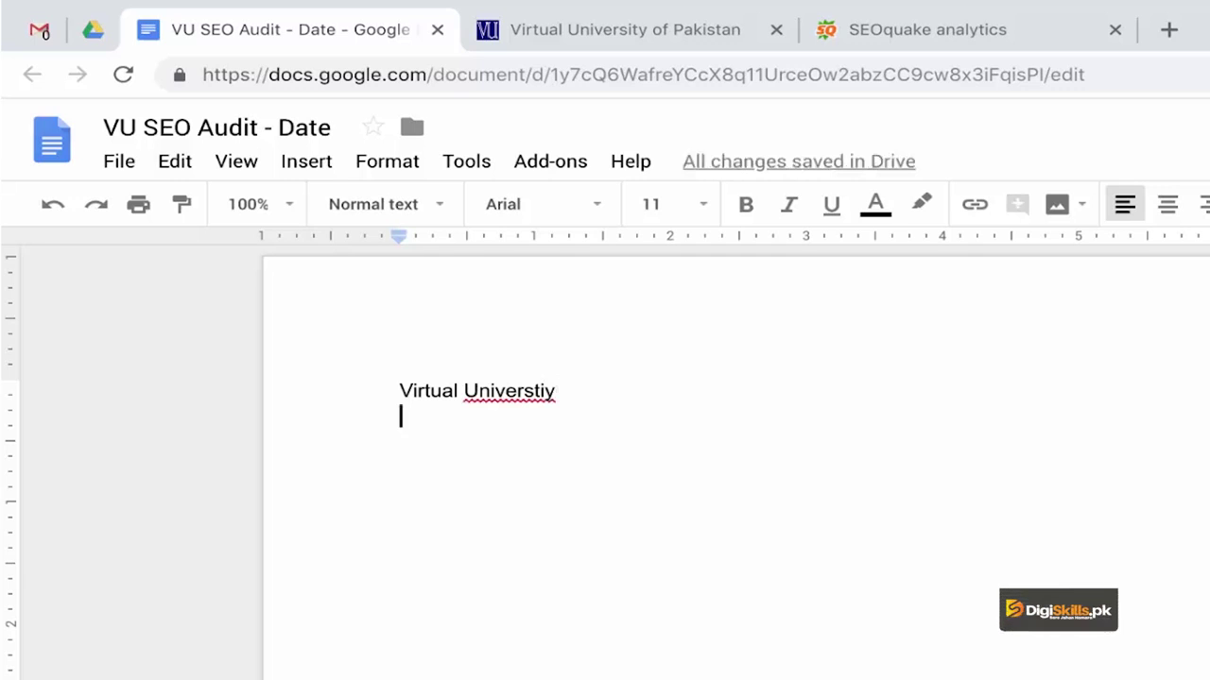
text(Websi)
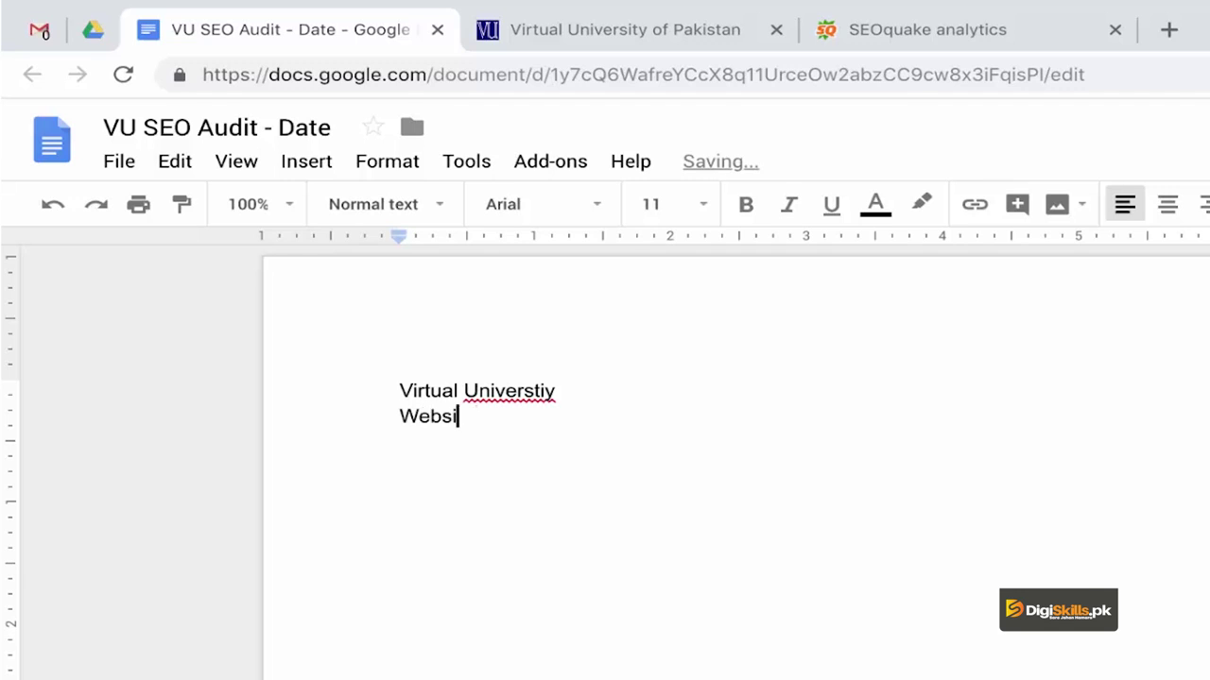
text(te SEO Audit)
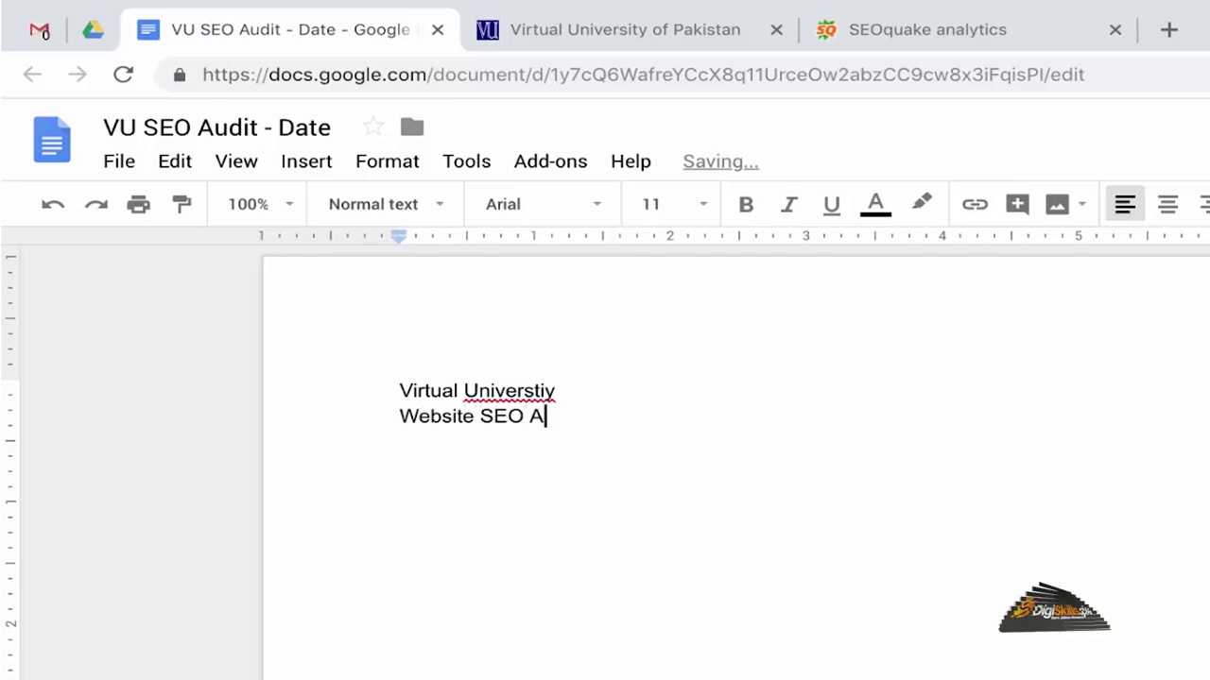
key(Return)
key(Return)
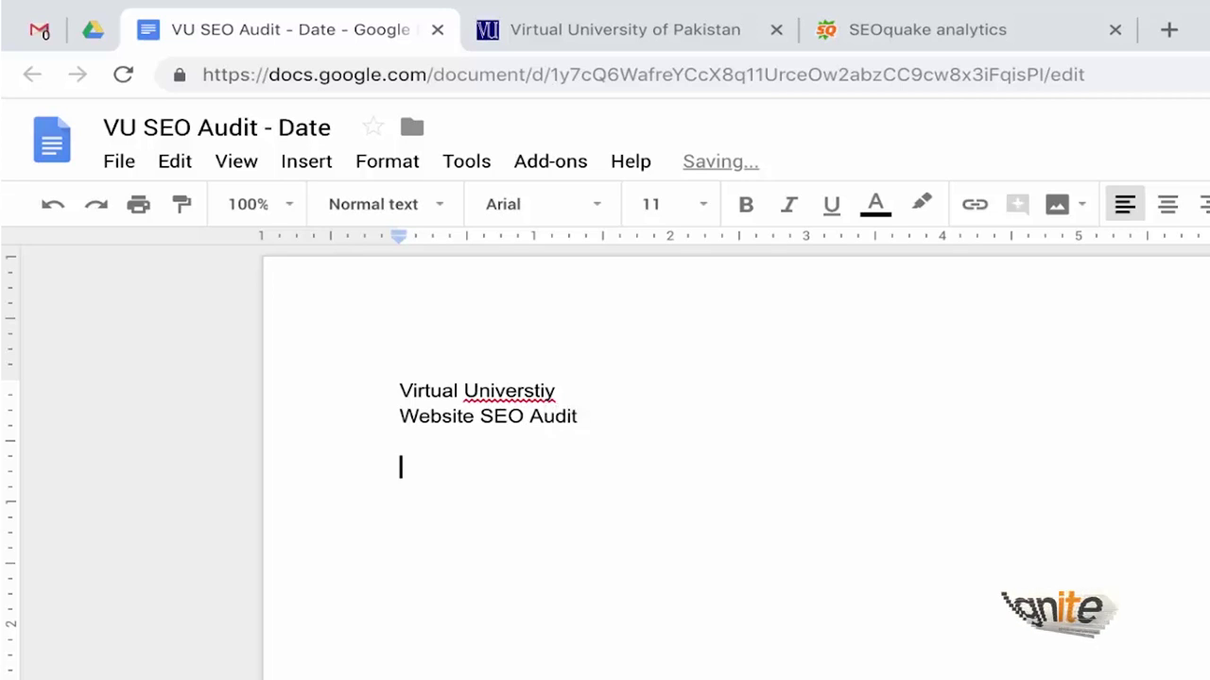
right_click(518, 391)
click(634, 324)
Step: Apply the Title style to the "Virtual University" line and the Subtitle style to the "Website SEO Audit" line
drag(399, 391, 573, 389)
click(395, 210)
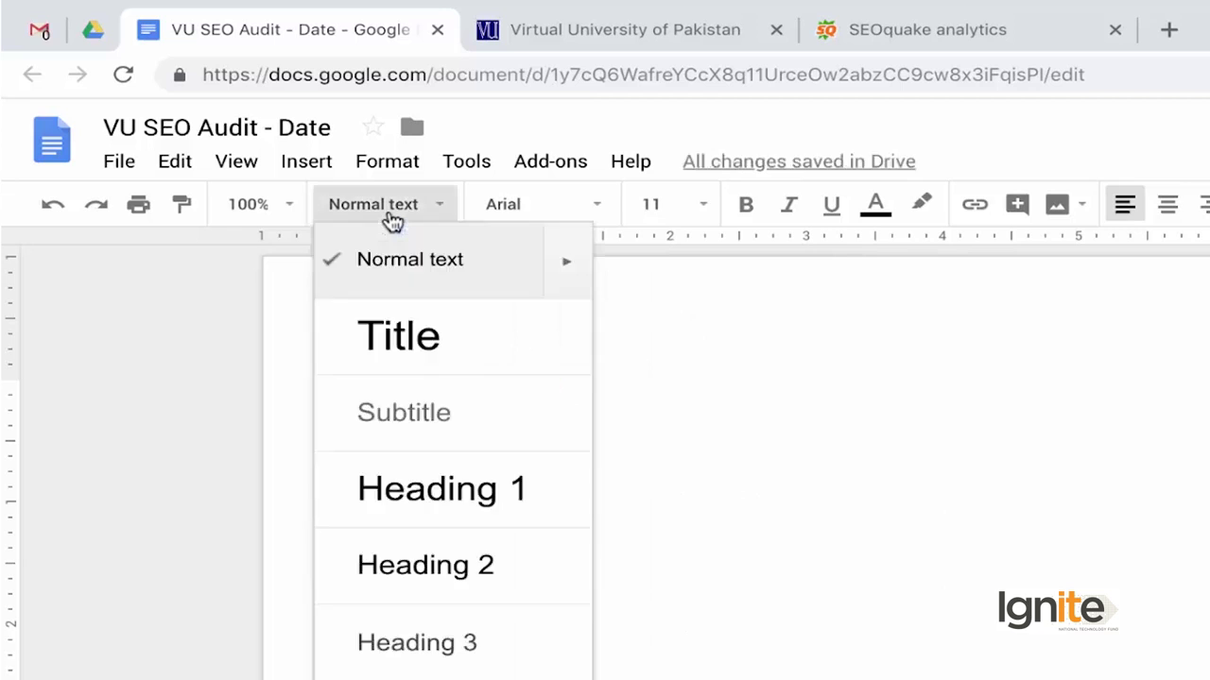
click(419, 367)
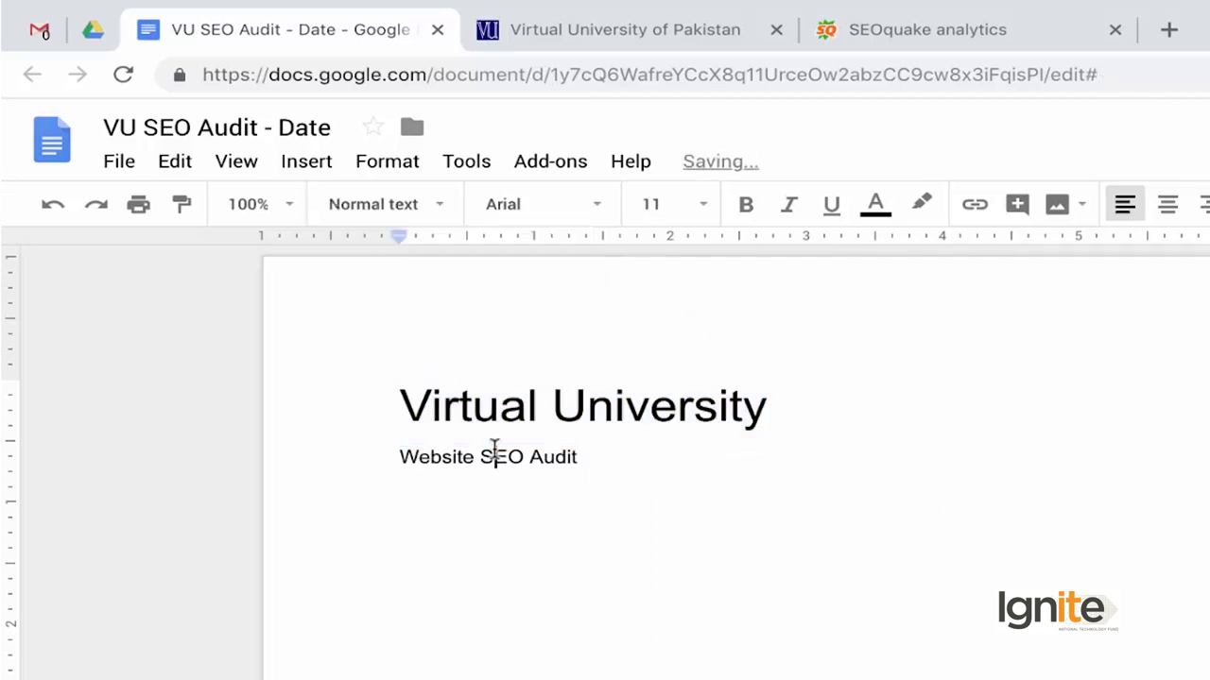
triple_click(494, 452)
click(406, 206)
click(416, 403)
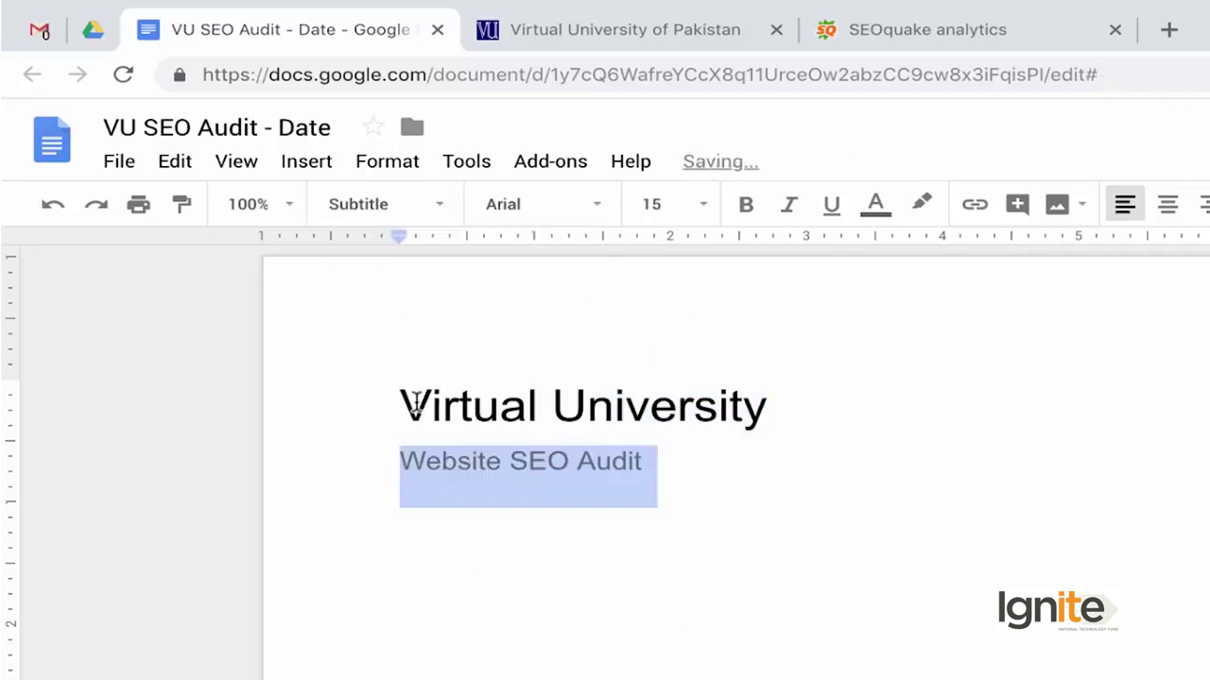
Step: Center the title and subtitle lines on the page
click(629, 412)
key(Up)
key(shift+Down)
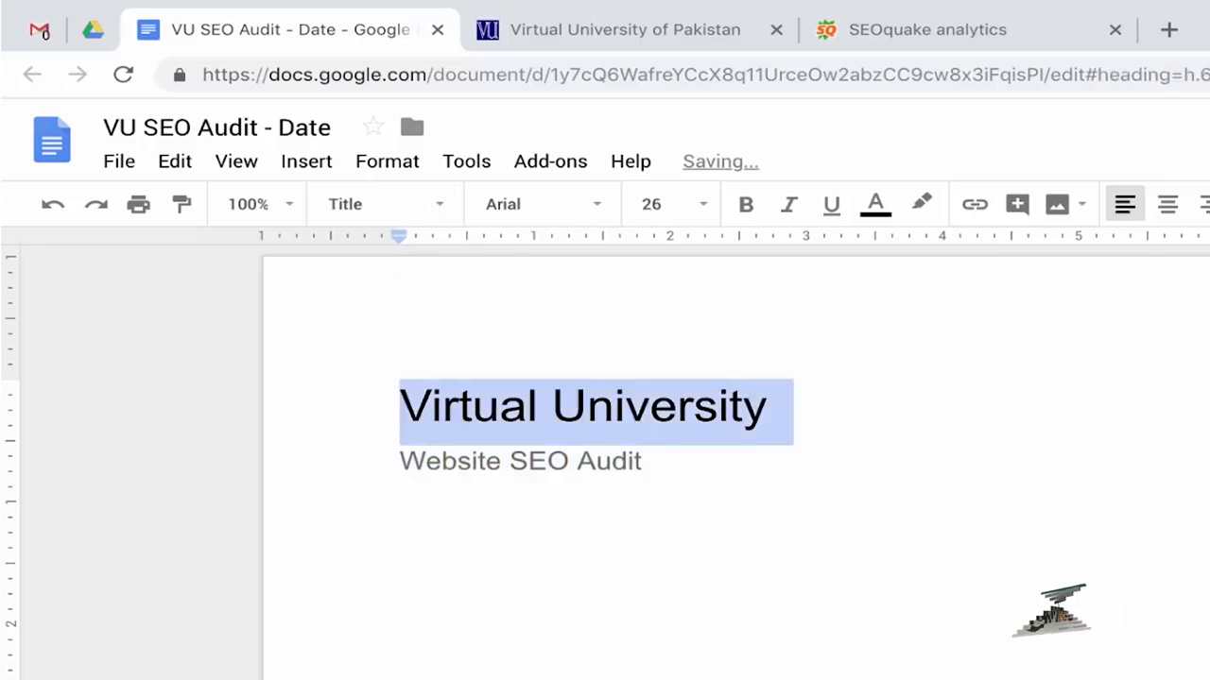
key(shift+Right)
key(shift+End)
click(1168, 206)
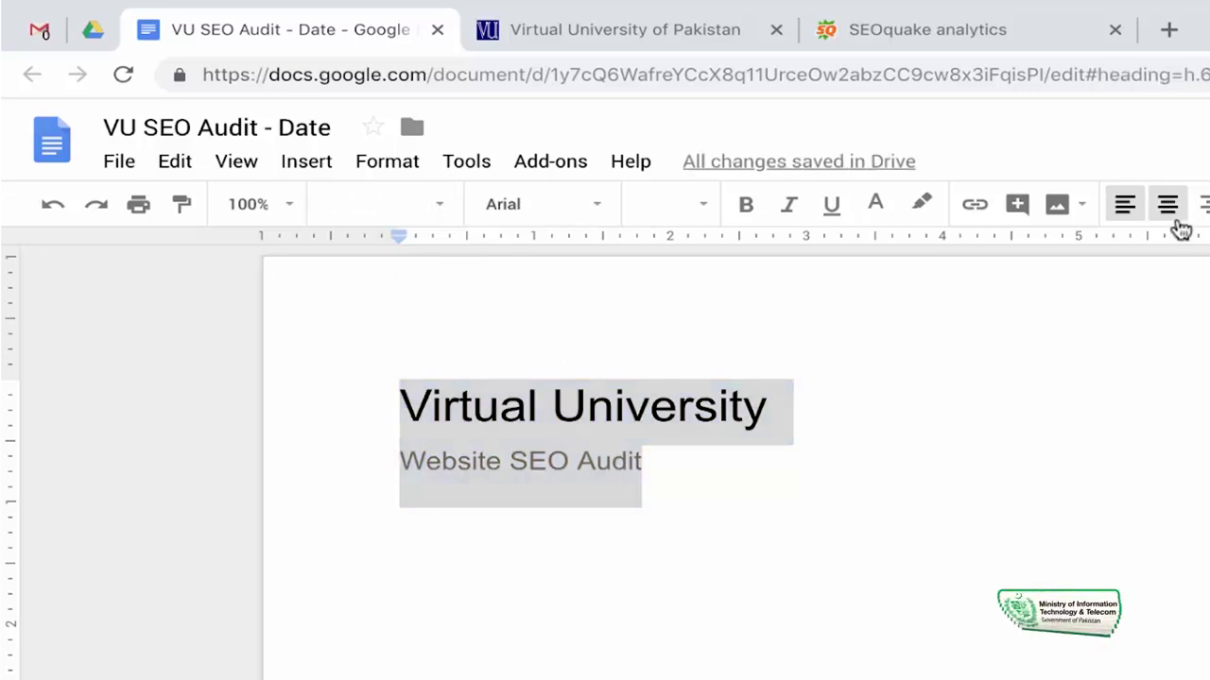
click(896, 539)
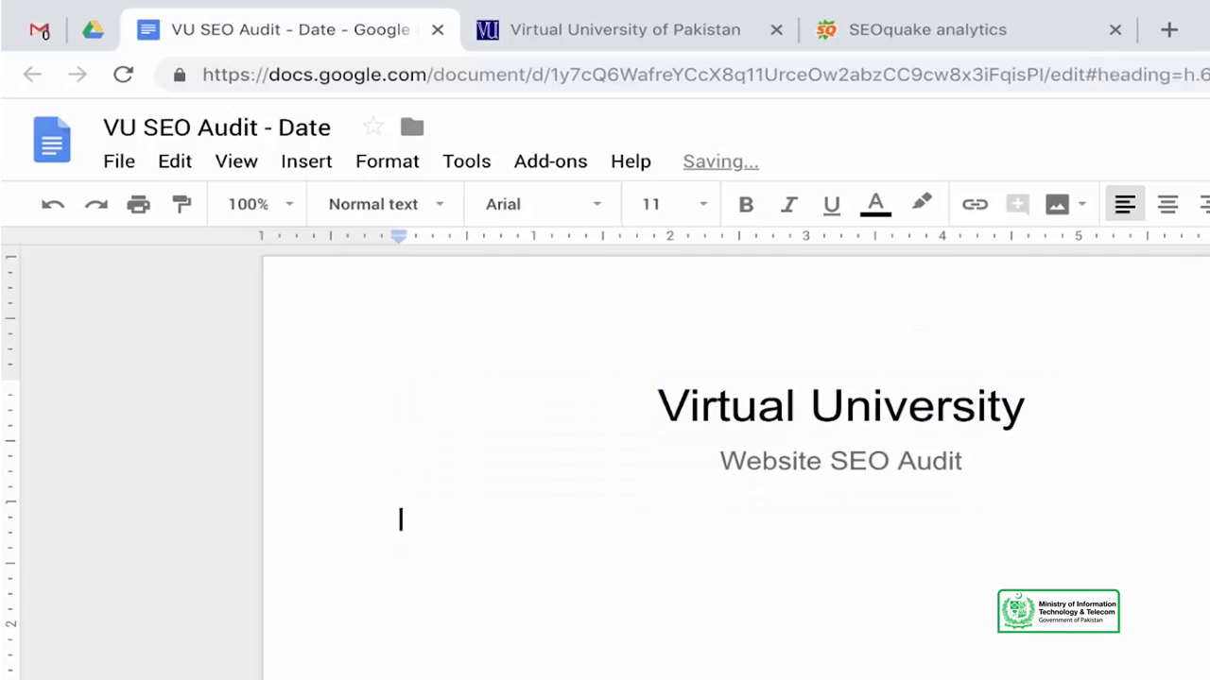
Step: Write below the subtitle: "This audit is for client XYZ. This audit explains the basic issues found on the main website."
key(ctrl+Home)
key(Down)
key(Down)
key(Up)
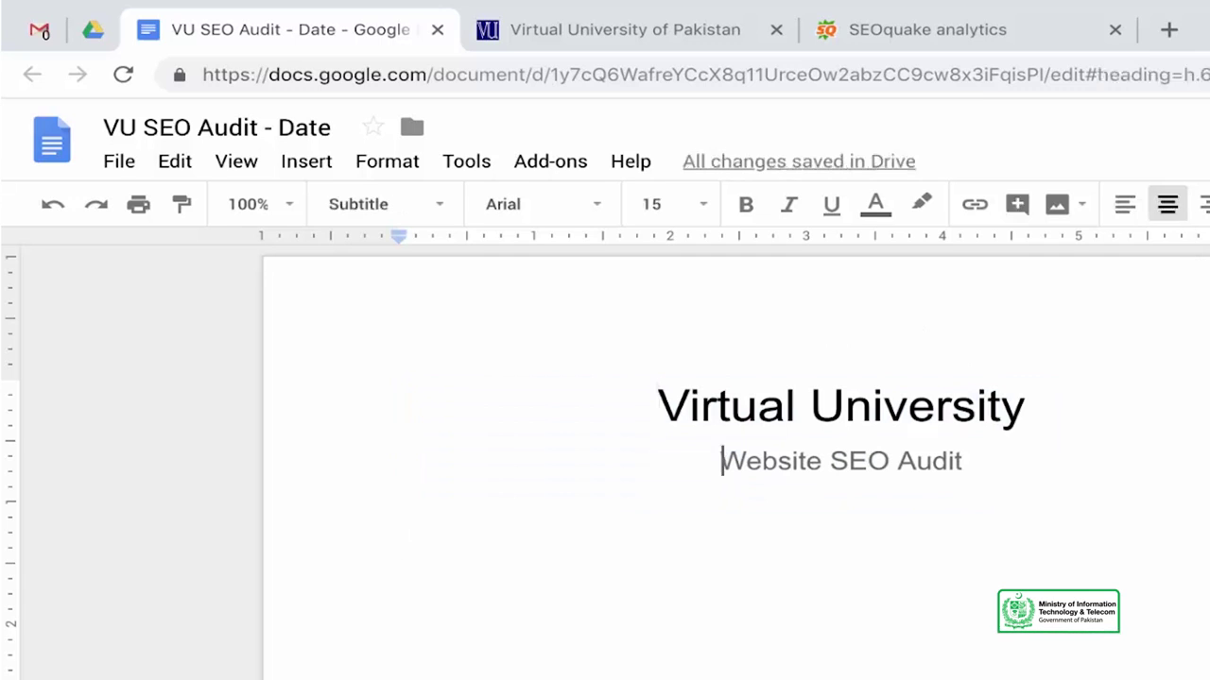
key(Down)
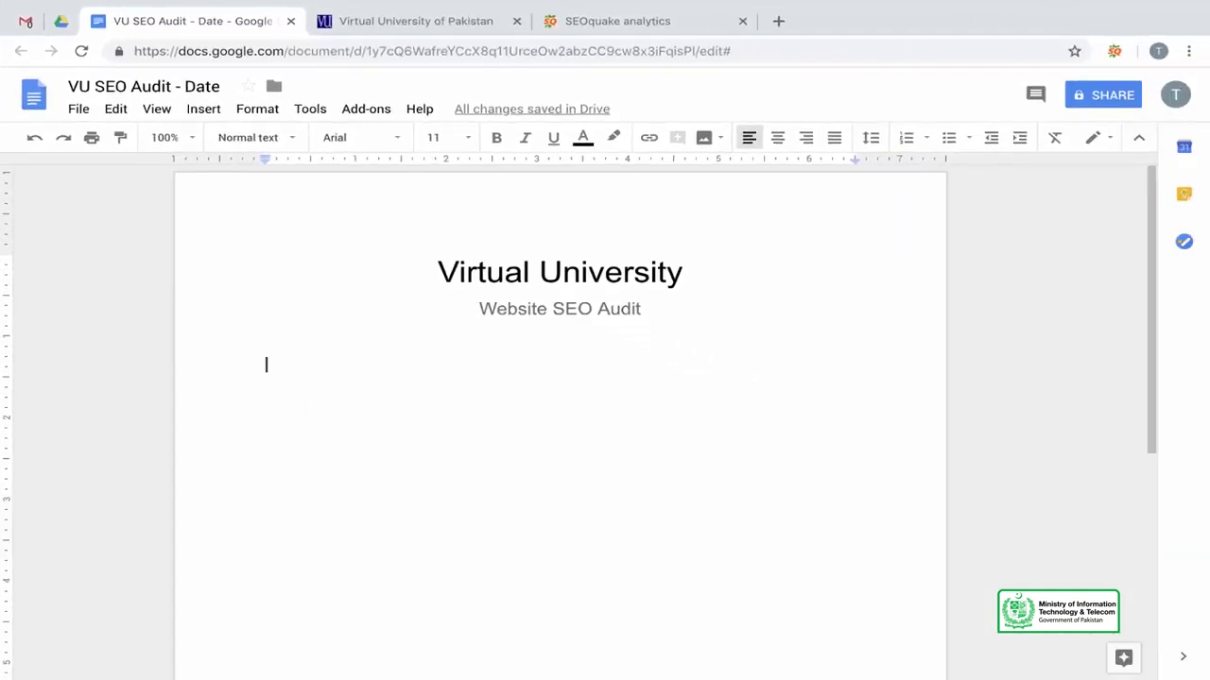
text(This audit is for client XYZ.)
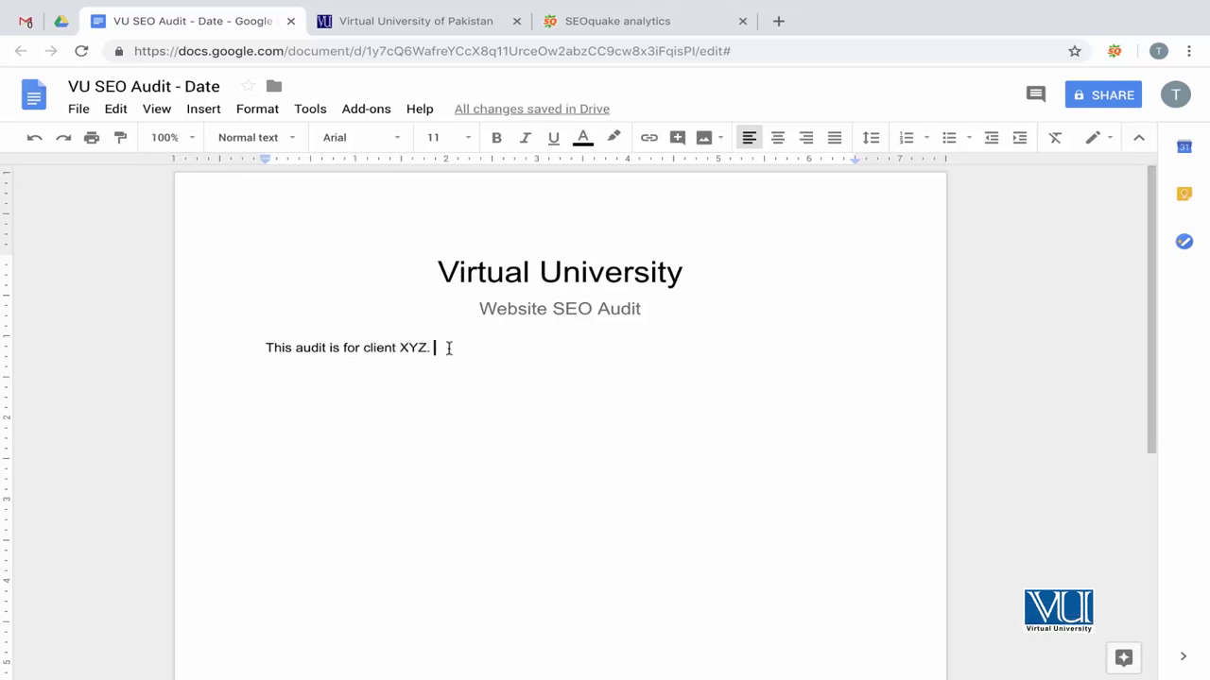
text(T)
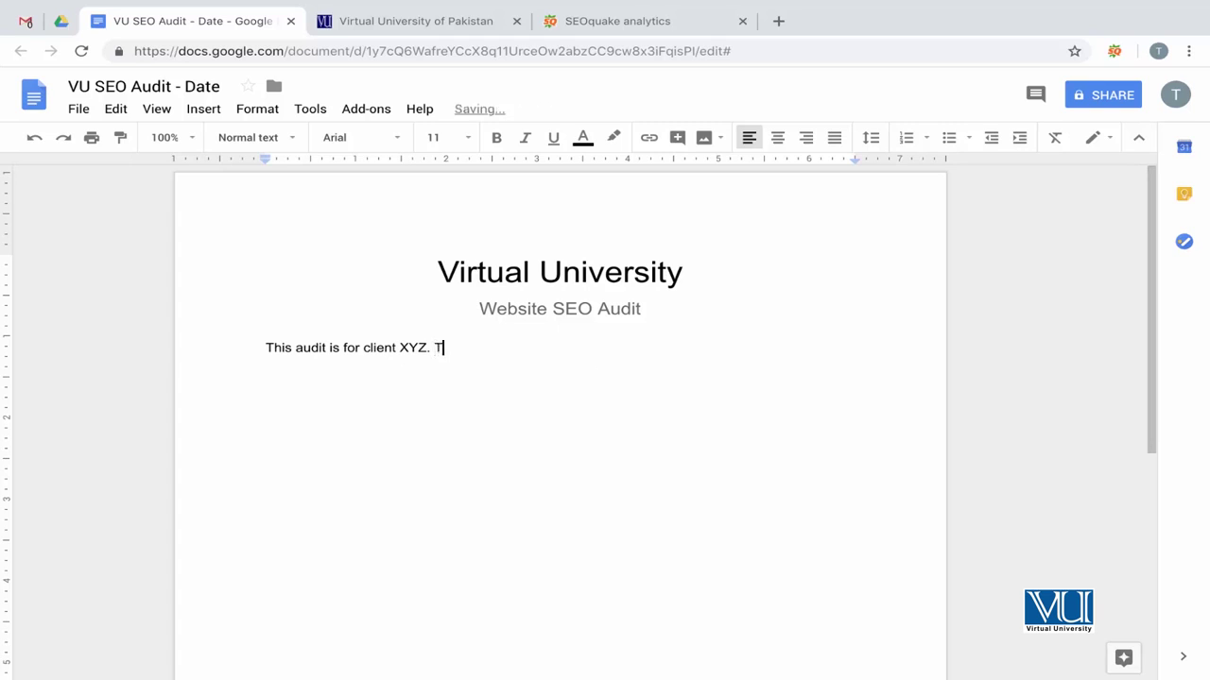
text(his audit explains the basic issues found on the meain website.)
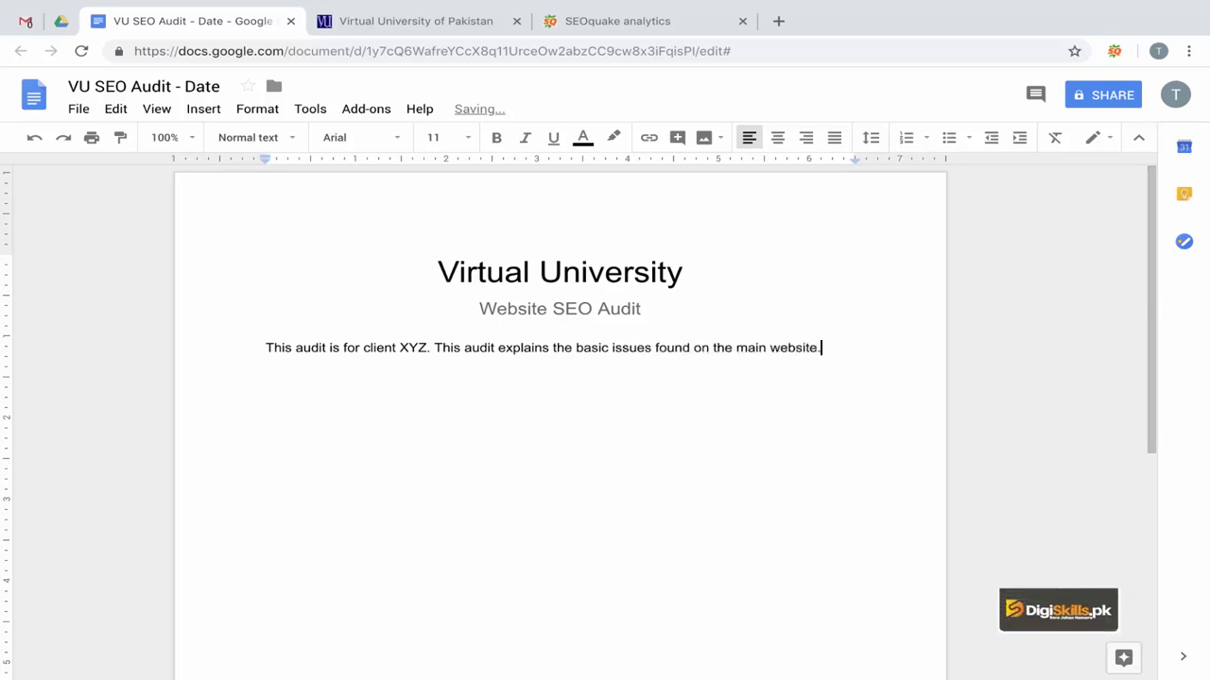
key(Return)
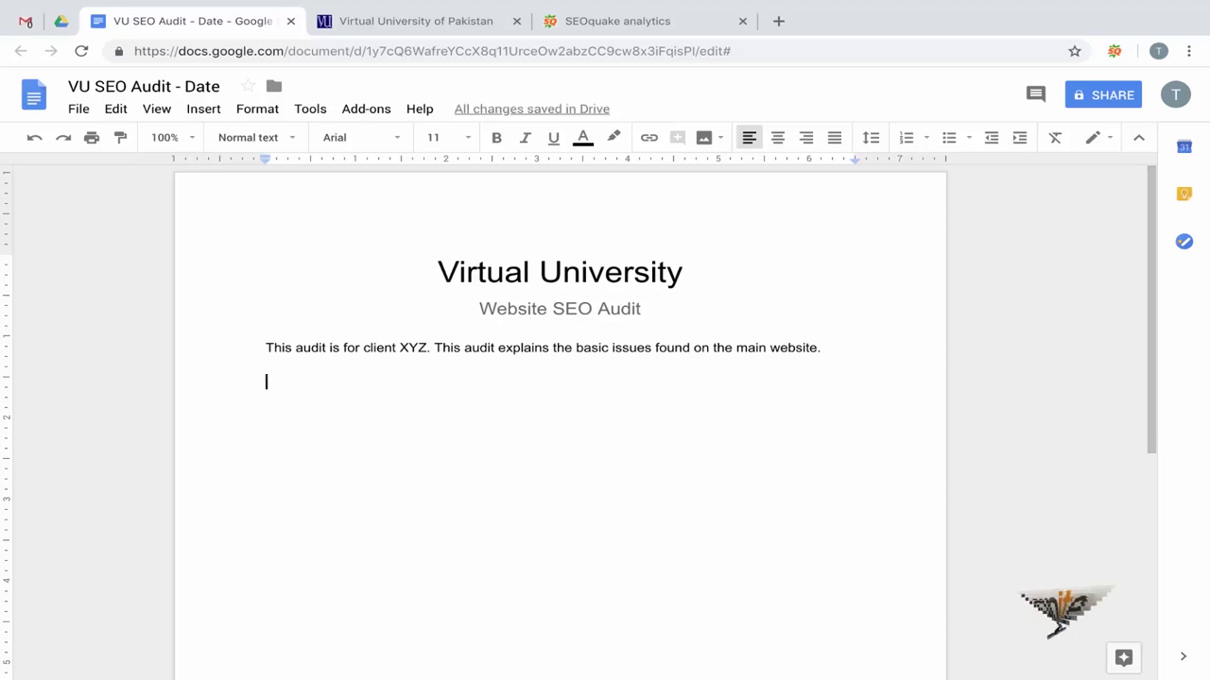
Step: Add a "Home Page" line below the introduction and format it as Heading 1
text(Home )
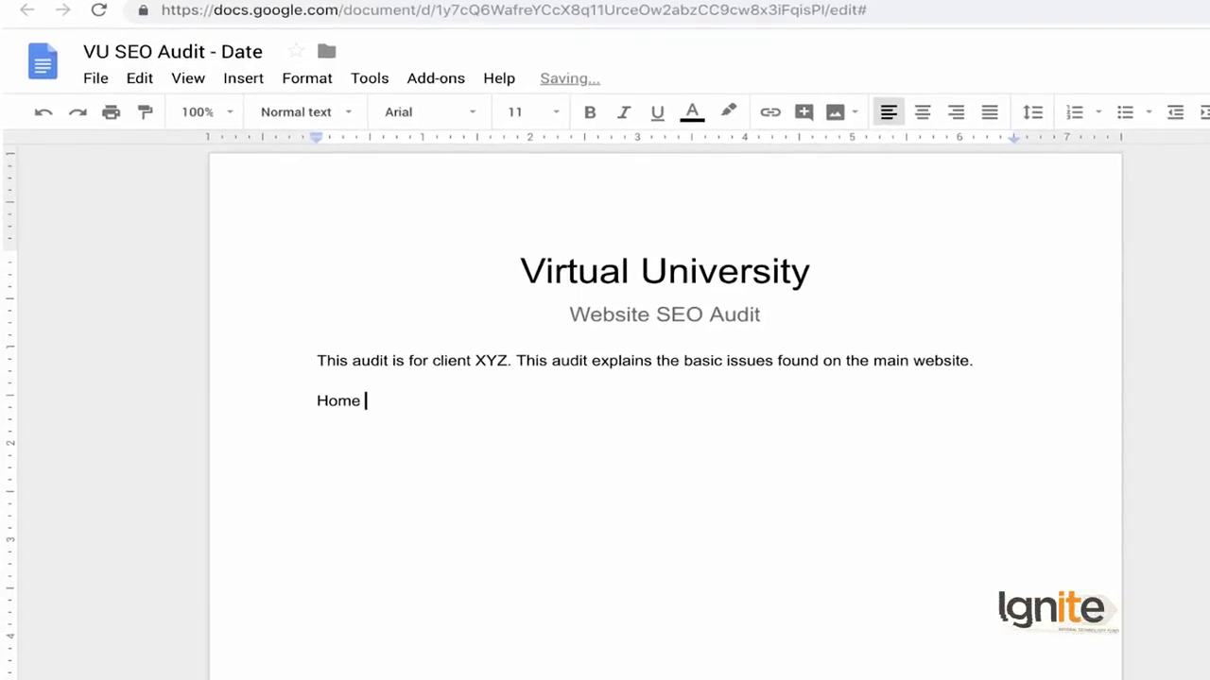
text(Page)
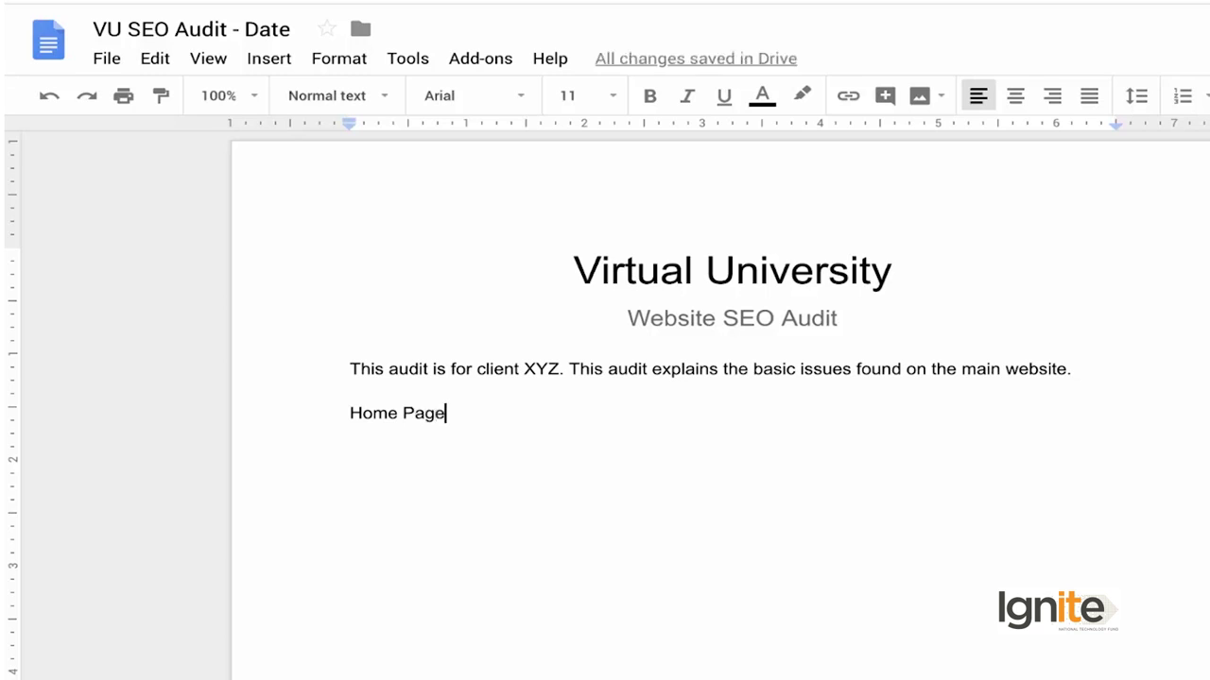
key(Return)
key(shift+End)
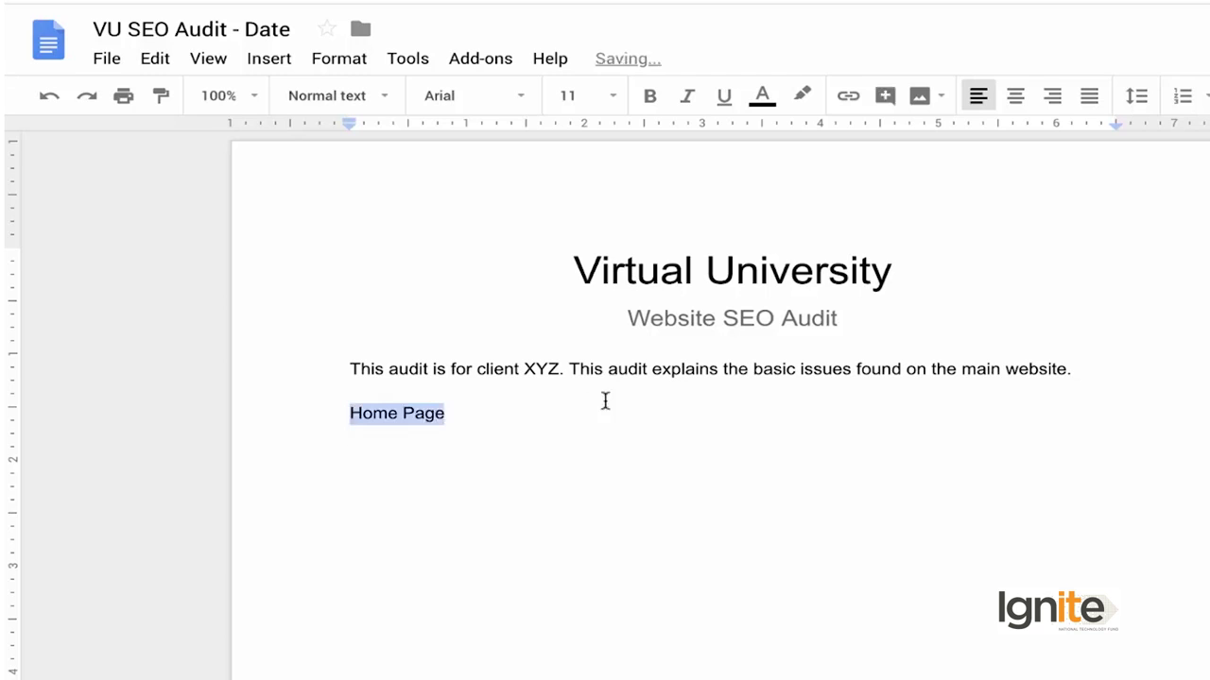
click(312, 98)
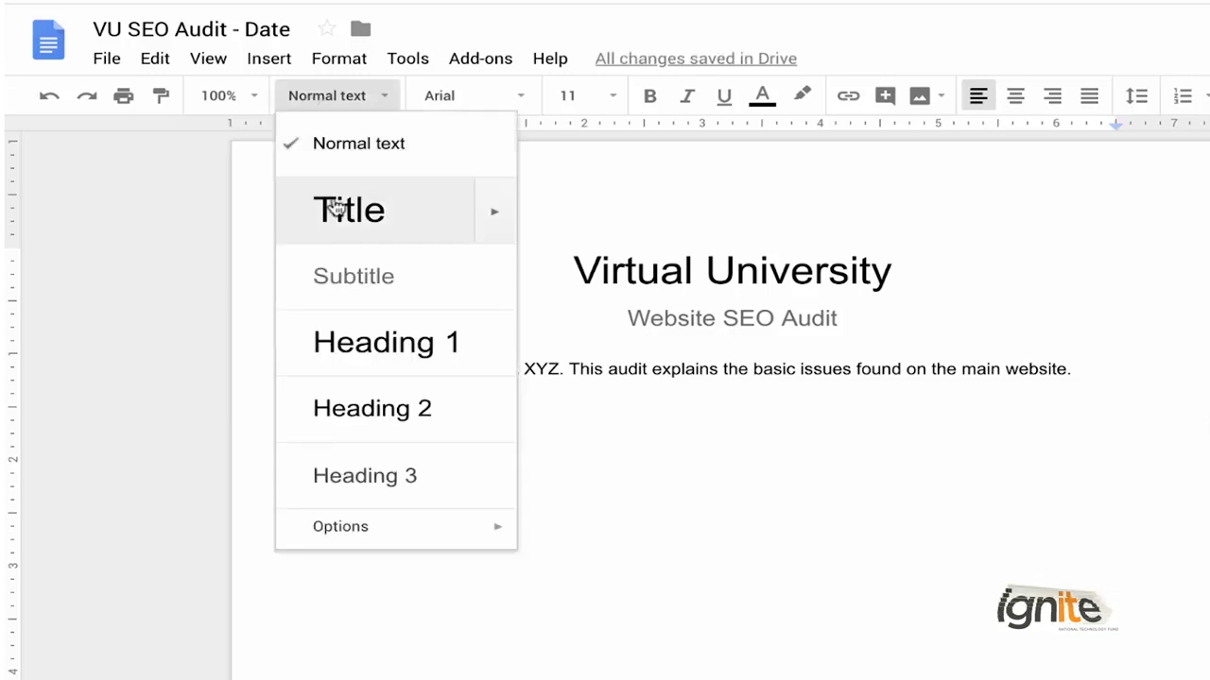
click(326, 340)
click(477, 495)
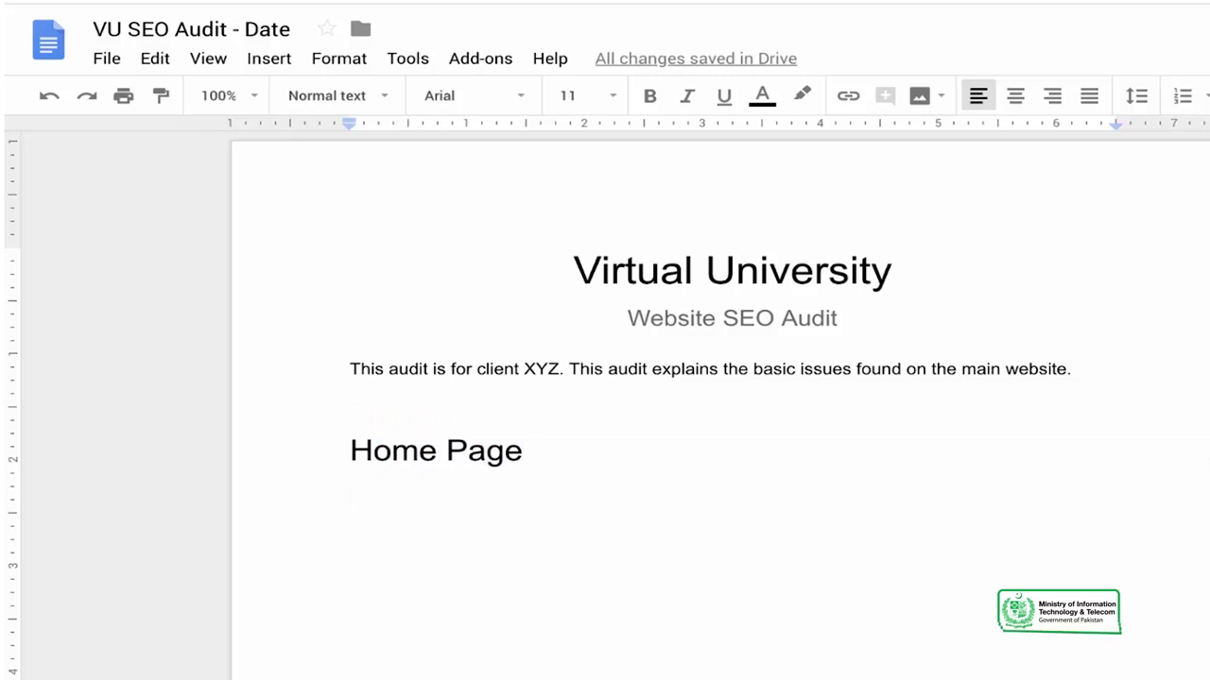
text(URL:)
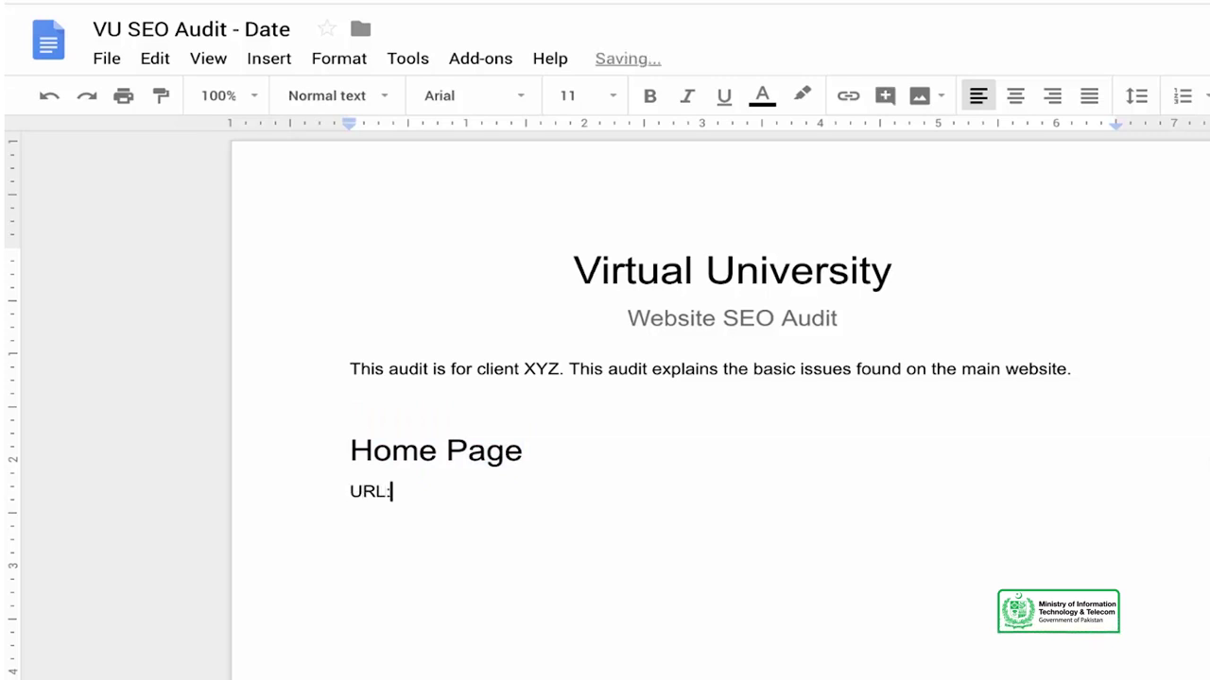
click(708, 40)
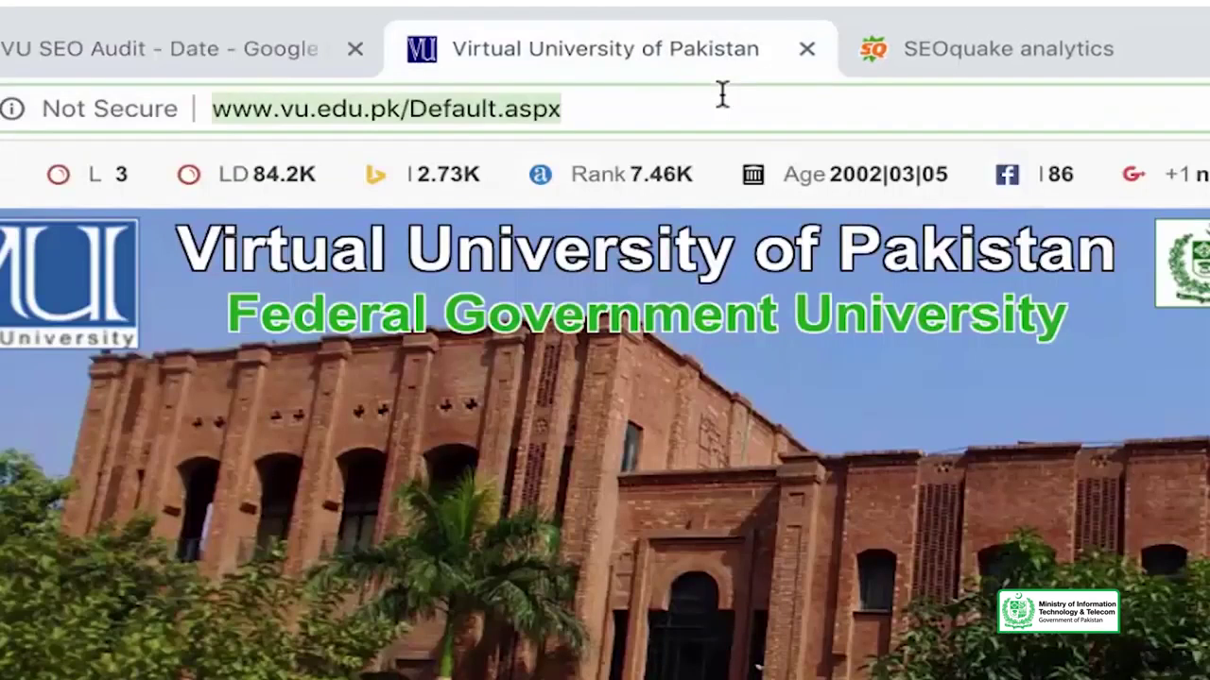
click(269, 43)
text(http://www.vu.edu.pk/Default.aspx)
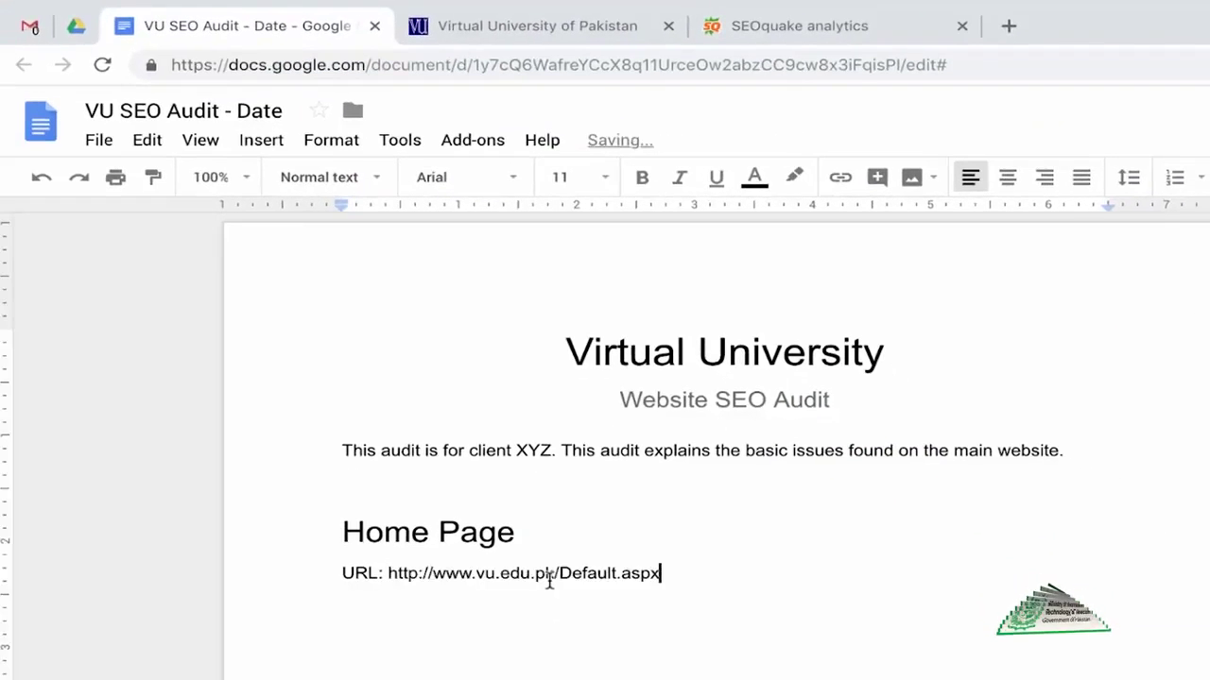
Step: End the URL line under the Home Page heading so its address becomes a link
key(Return)
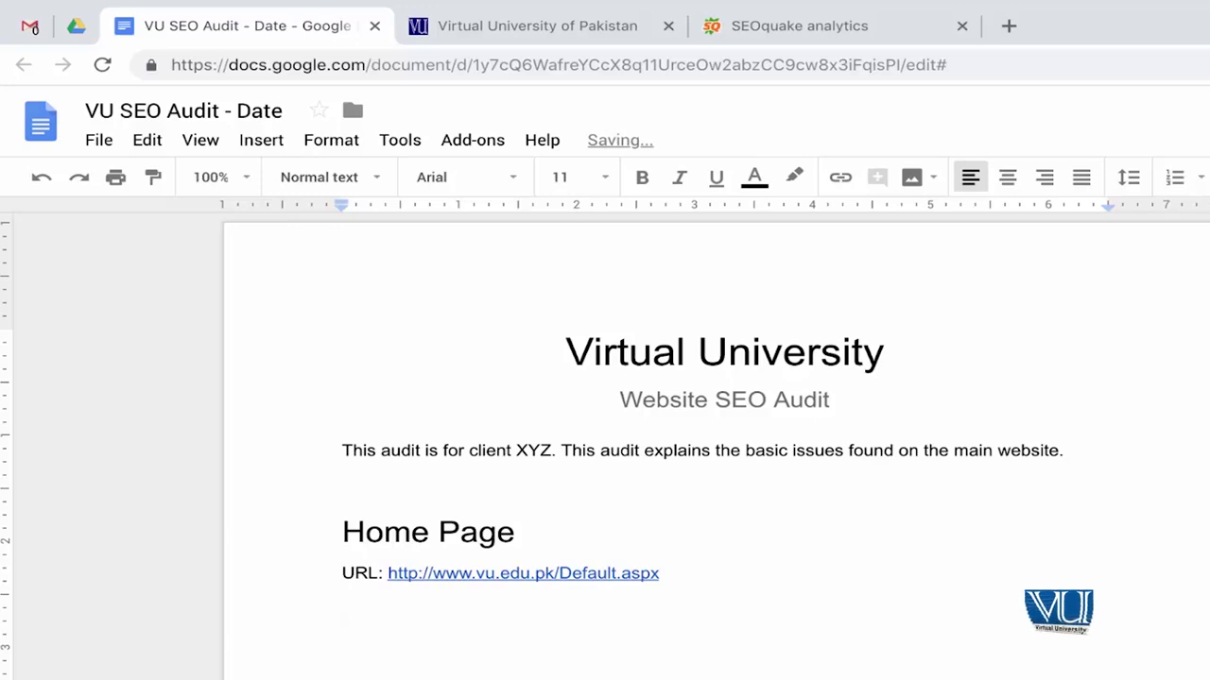
Step: Examine the Virtual University home page and its navigation menus, and check its page title in the SEOquake page info report
click(567, 25)
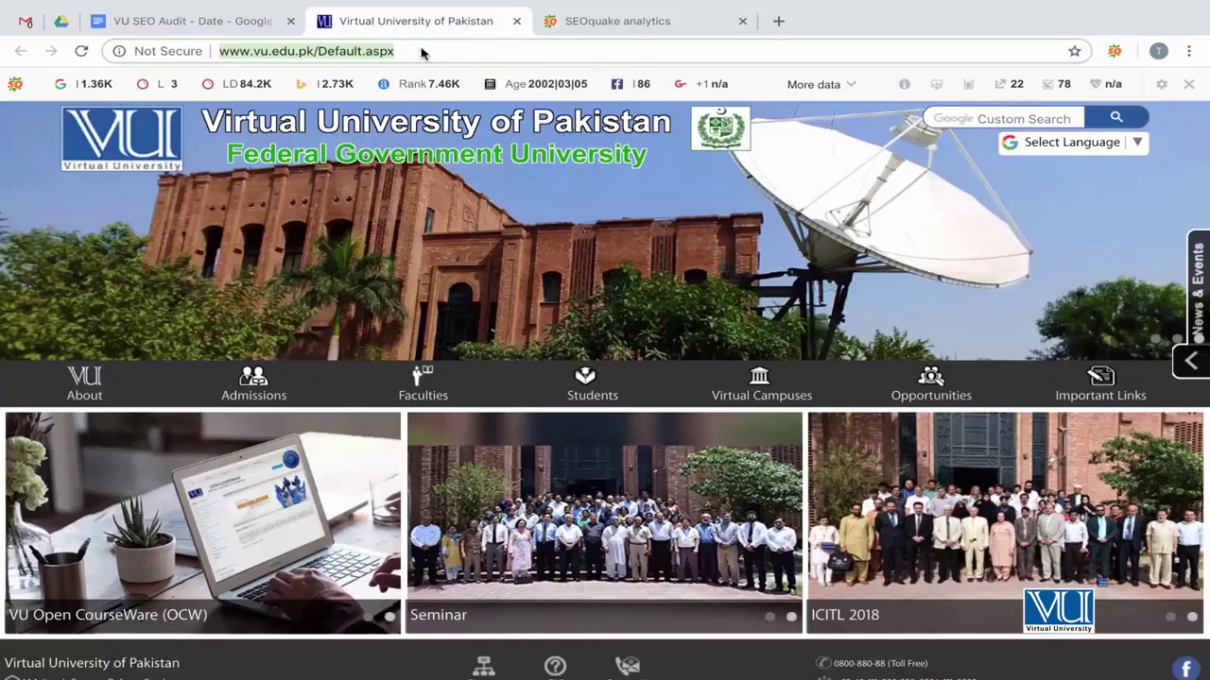
scroll(392, 302, down, 1)
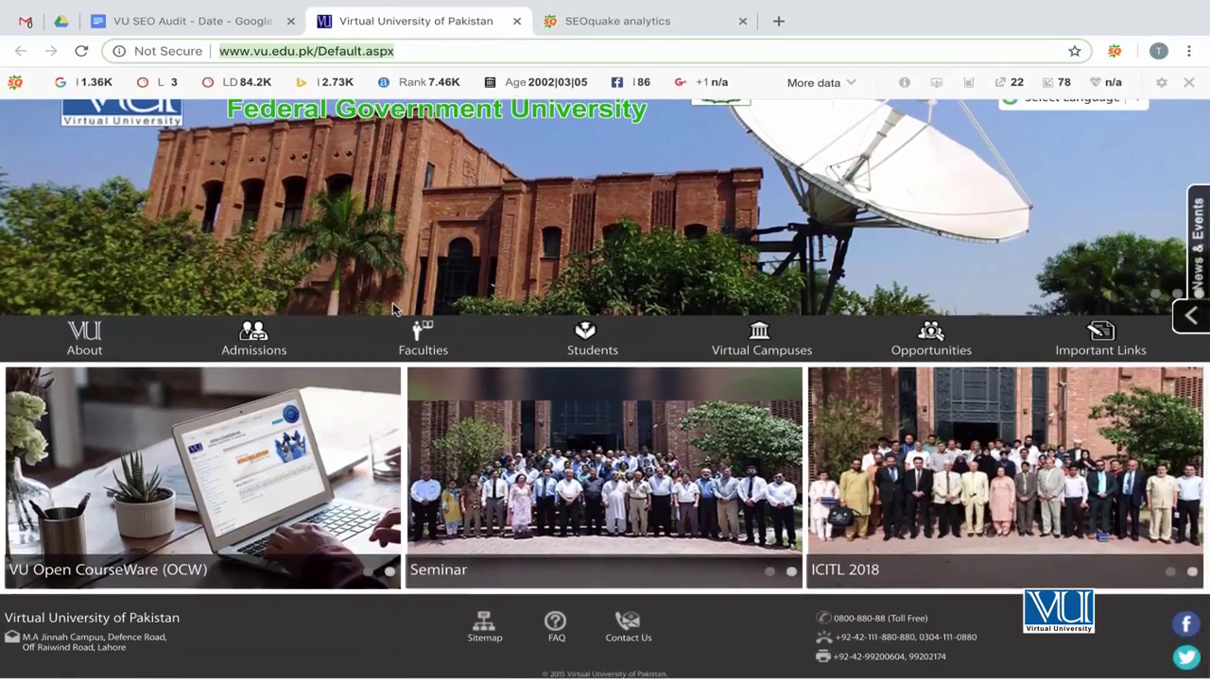
scroll(395, 312, up, 1)
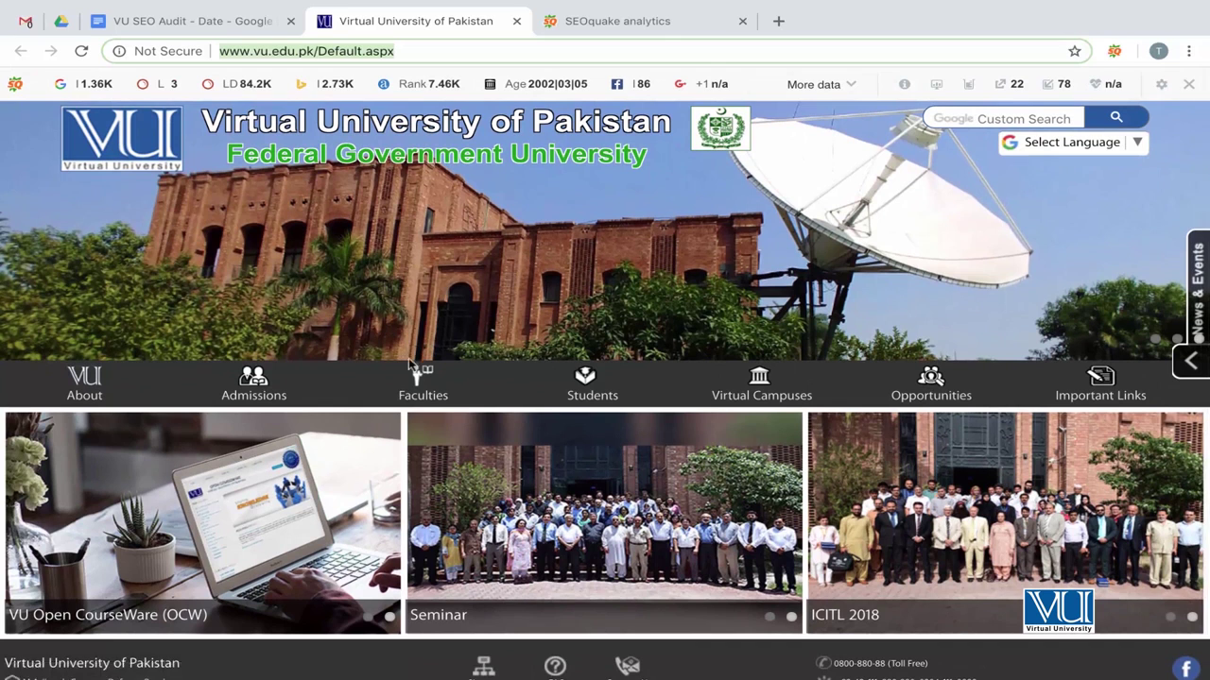
mouse_move(337, 397)
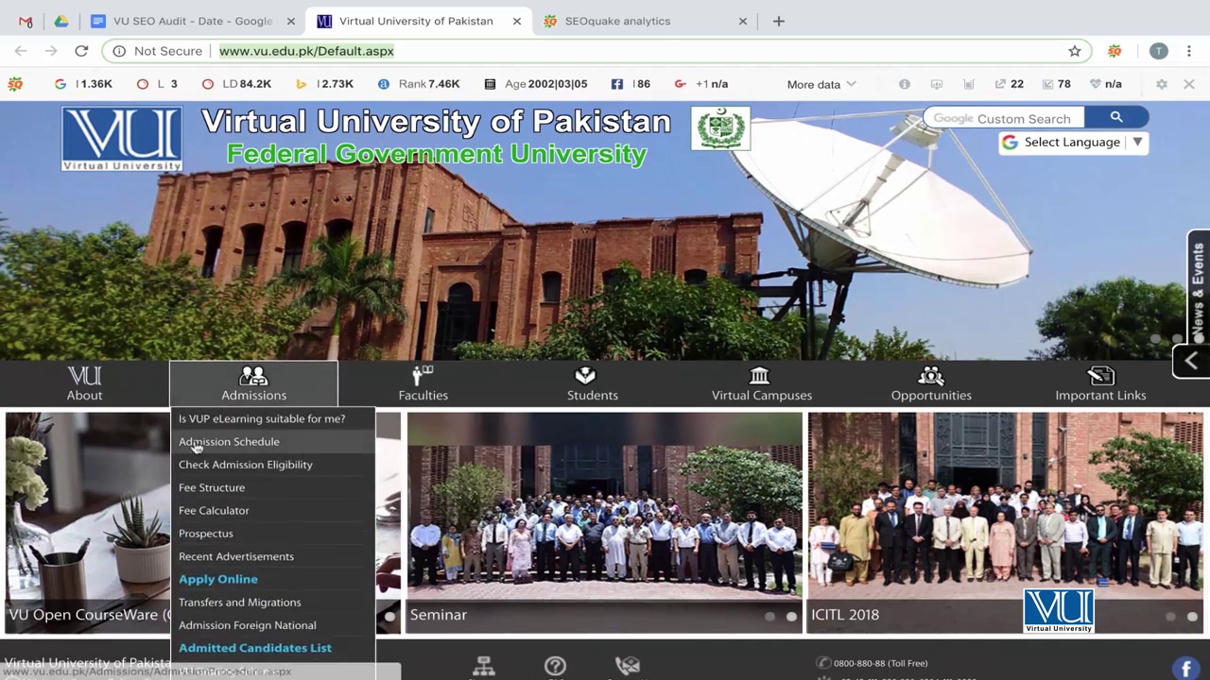
scroll(79, 545, down, 1)
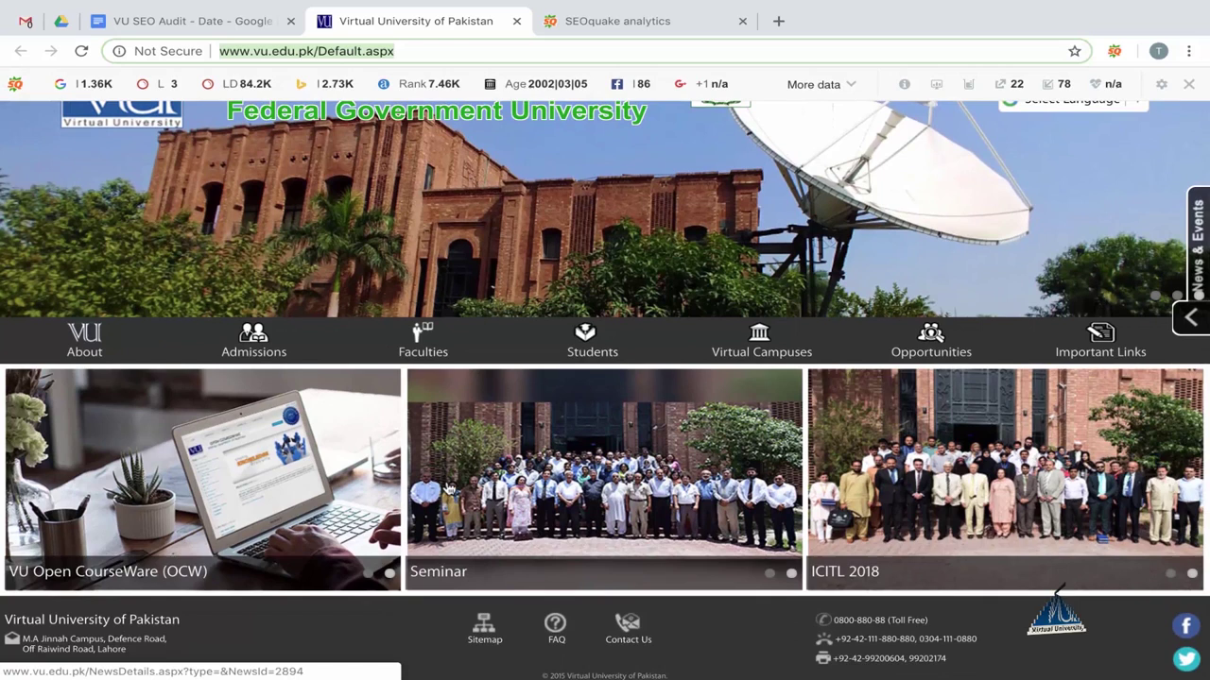
scroll(449, 488, up, 1)
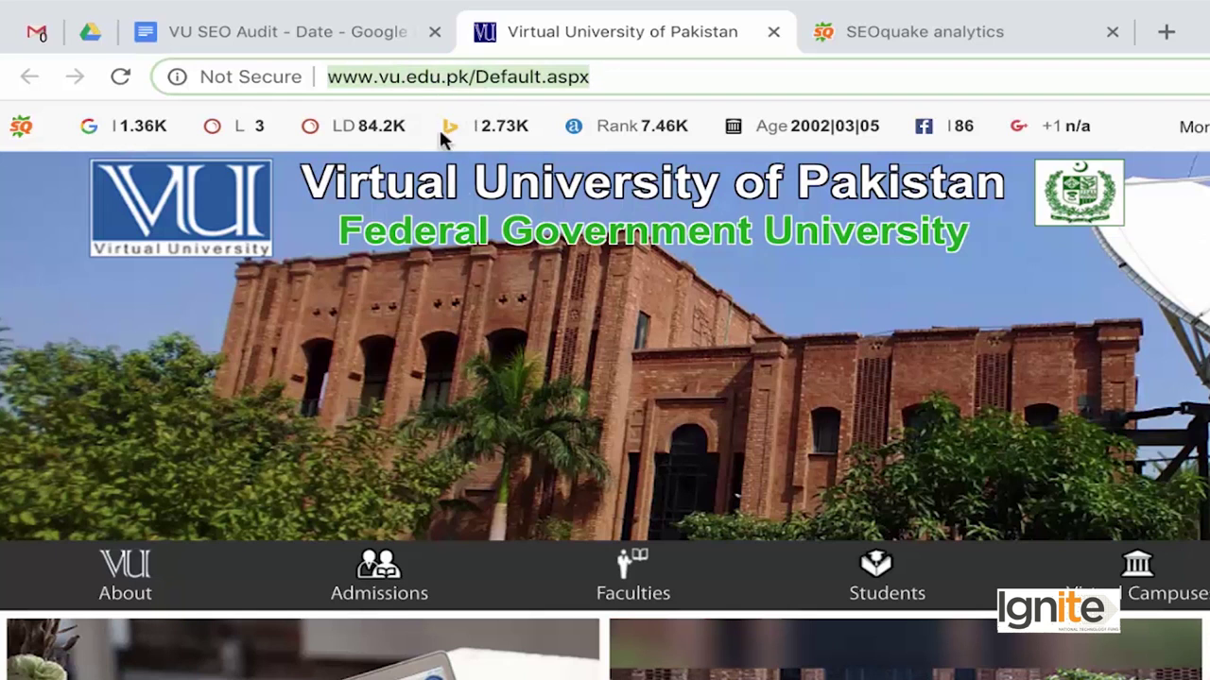
click(898, 32)
scroll(491, 407, down, 1)
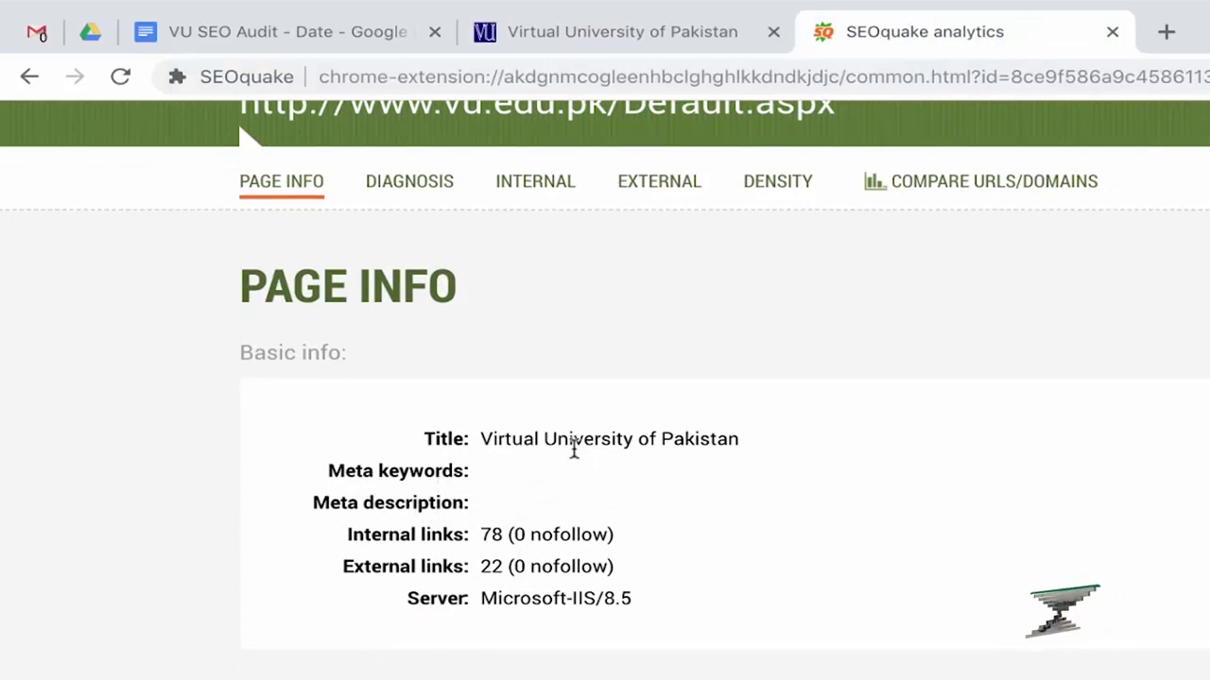
click(528, 45)
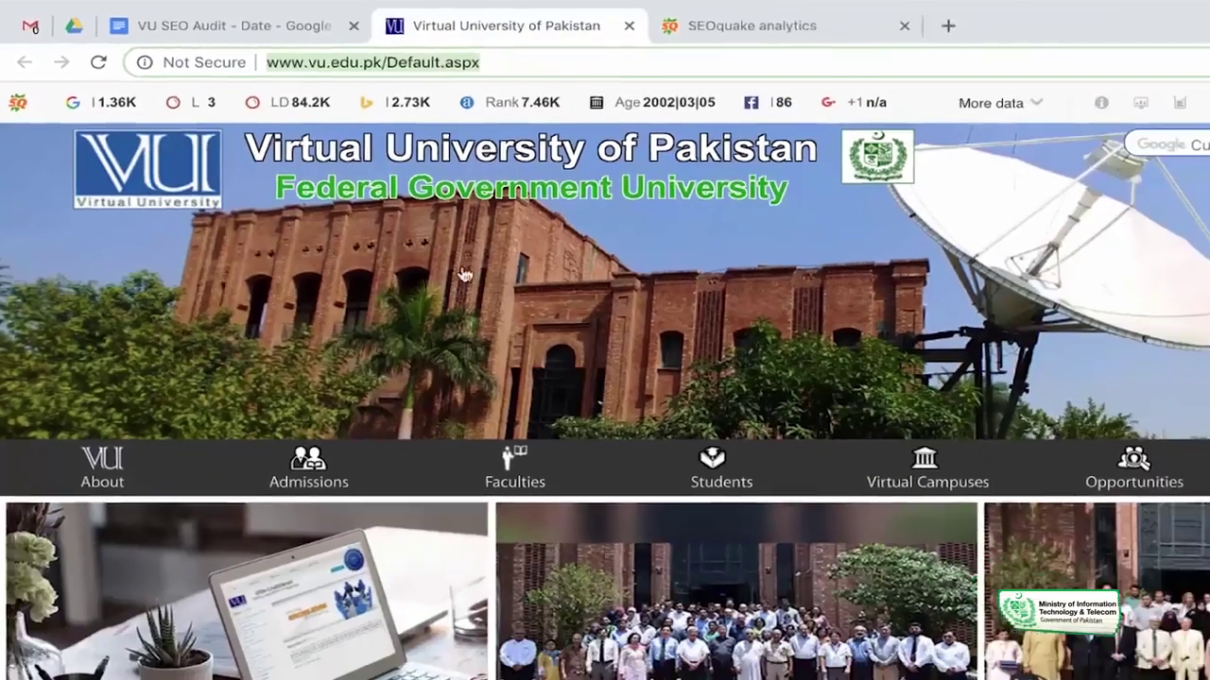
mouse_move(629, 382)
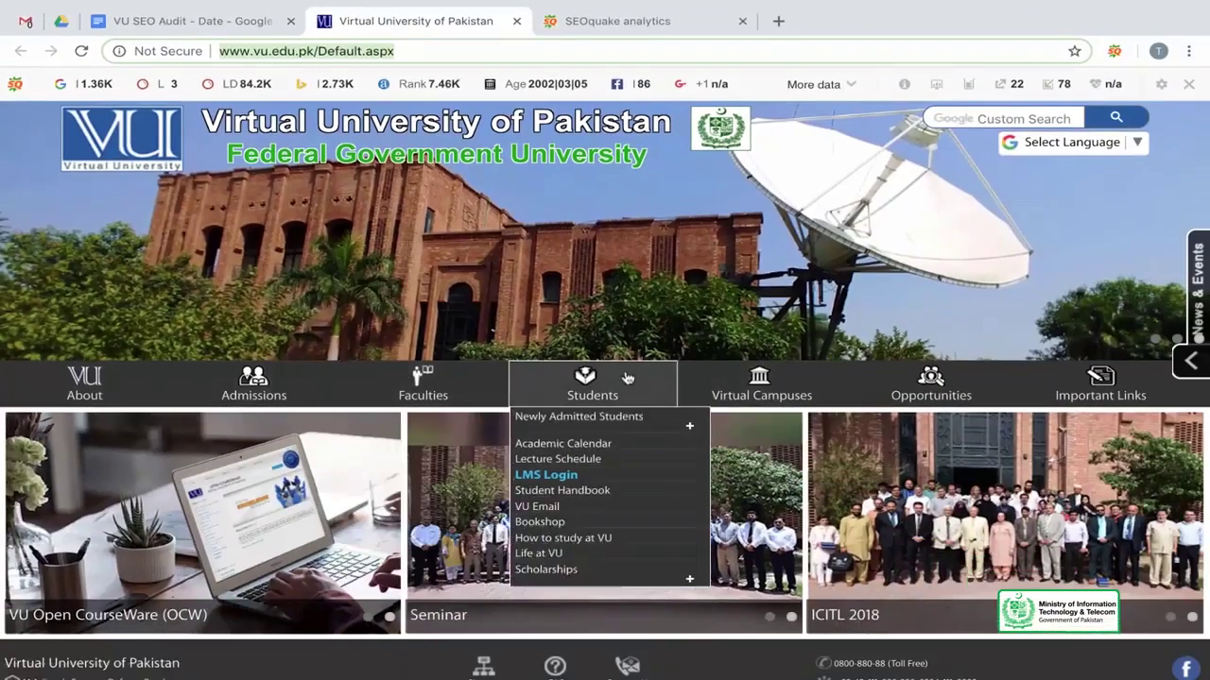
mouse_move(112, 386)
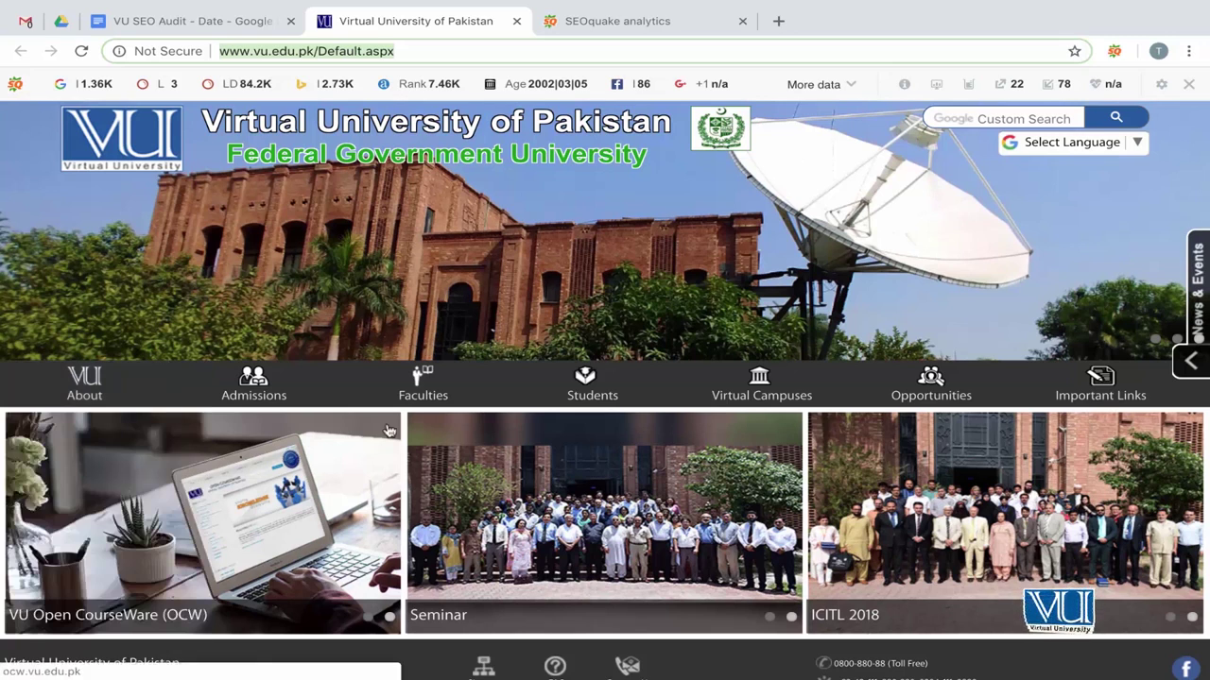
mouse_move(441, 387)
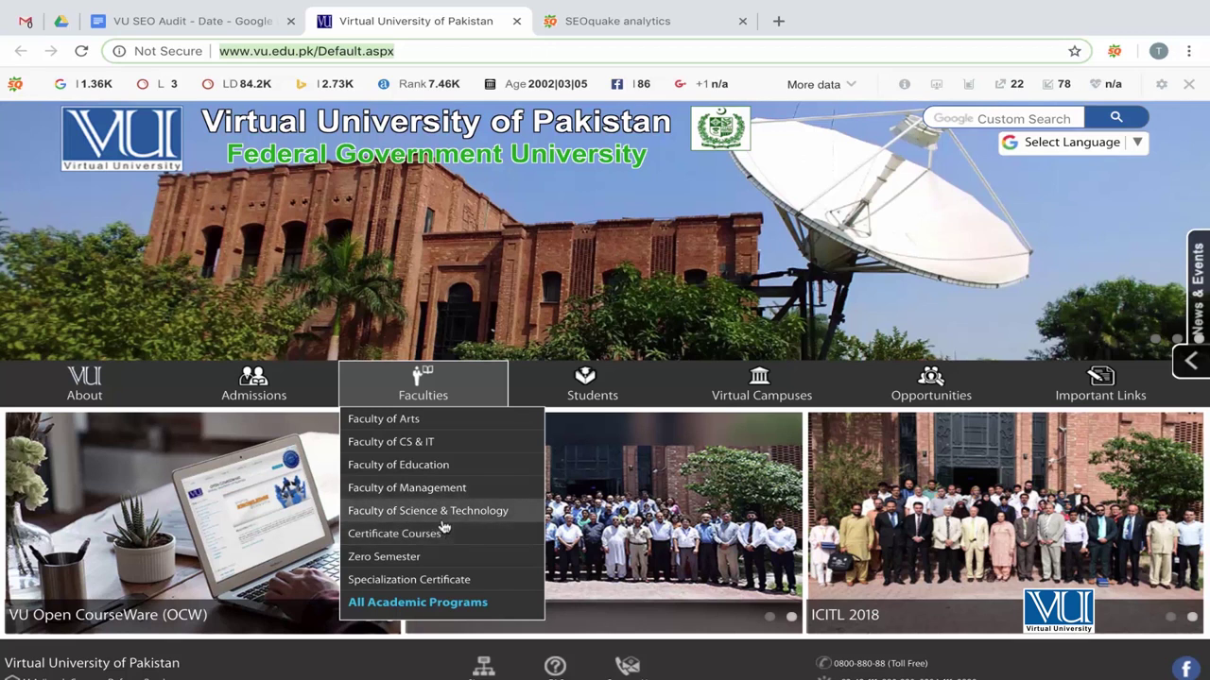
mouse_move(704, 399)
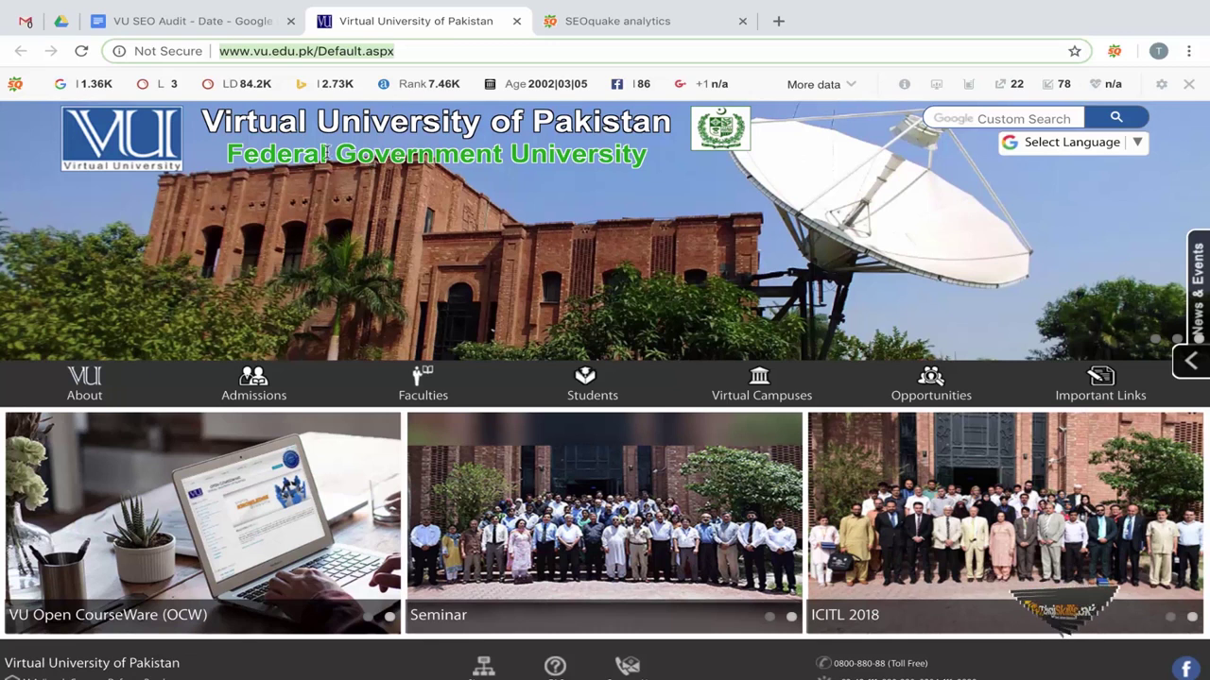
Step: In the audit document, replace the manually numbered text below the URL with a numbered list item reading "TItle is not optimized."
click(237, 20)
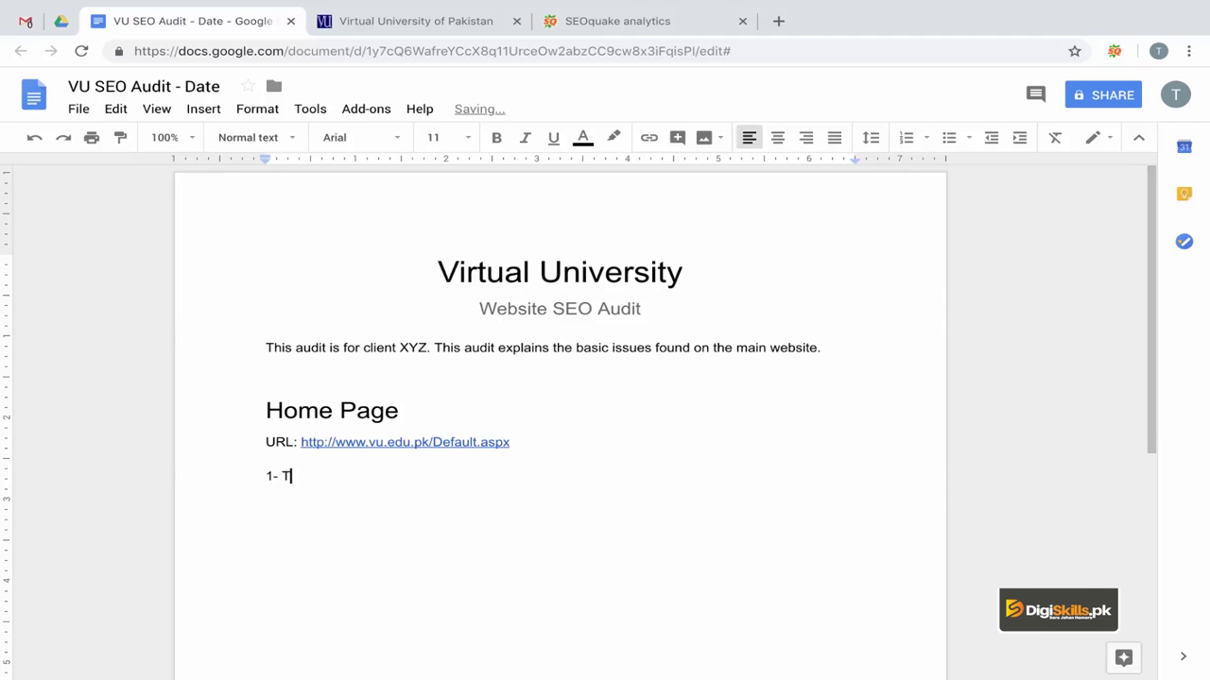
key(shift+Home)
key(BackSpace)
click(905, 137)
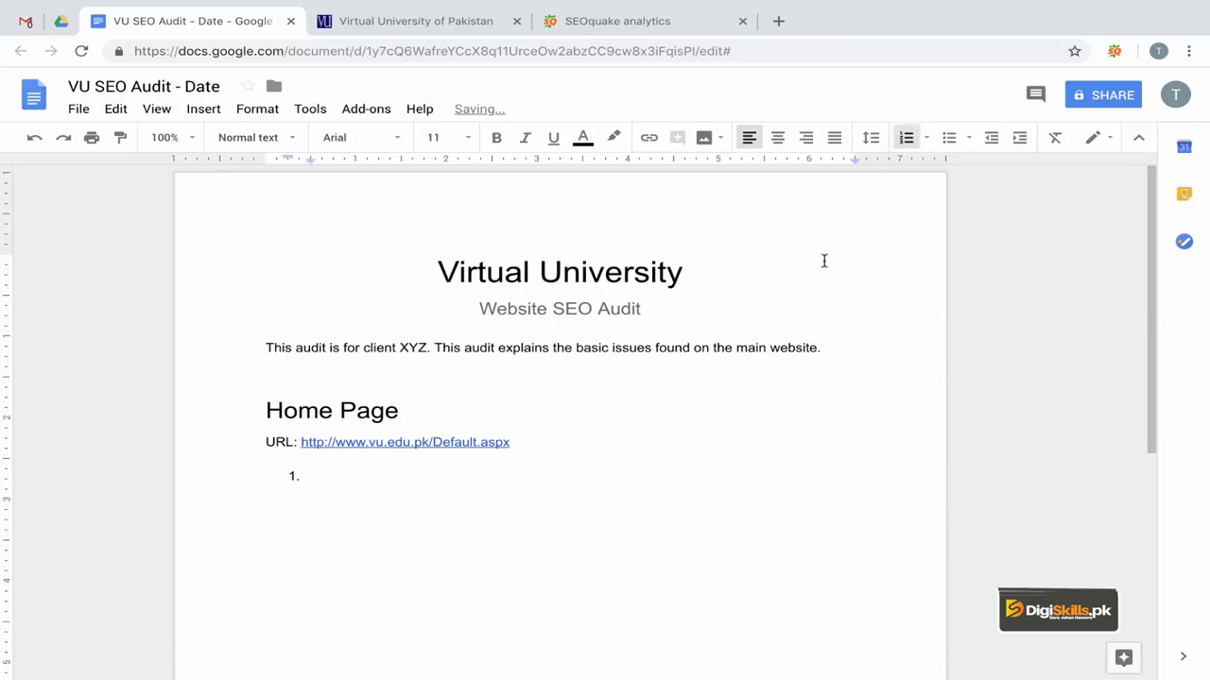
text(TItle is)
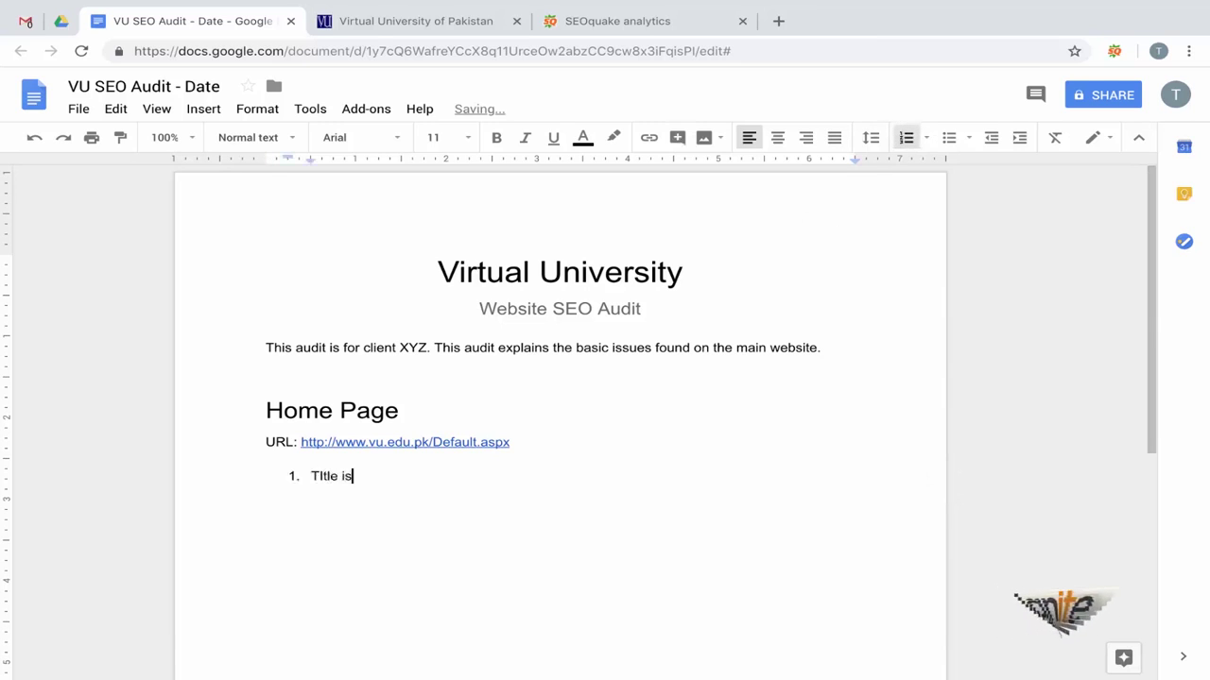
text( not )
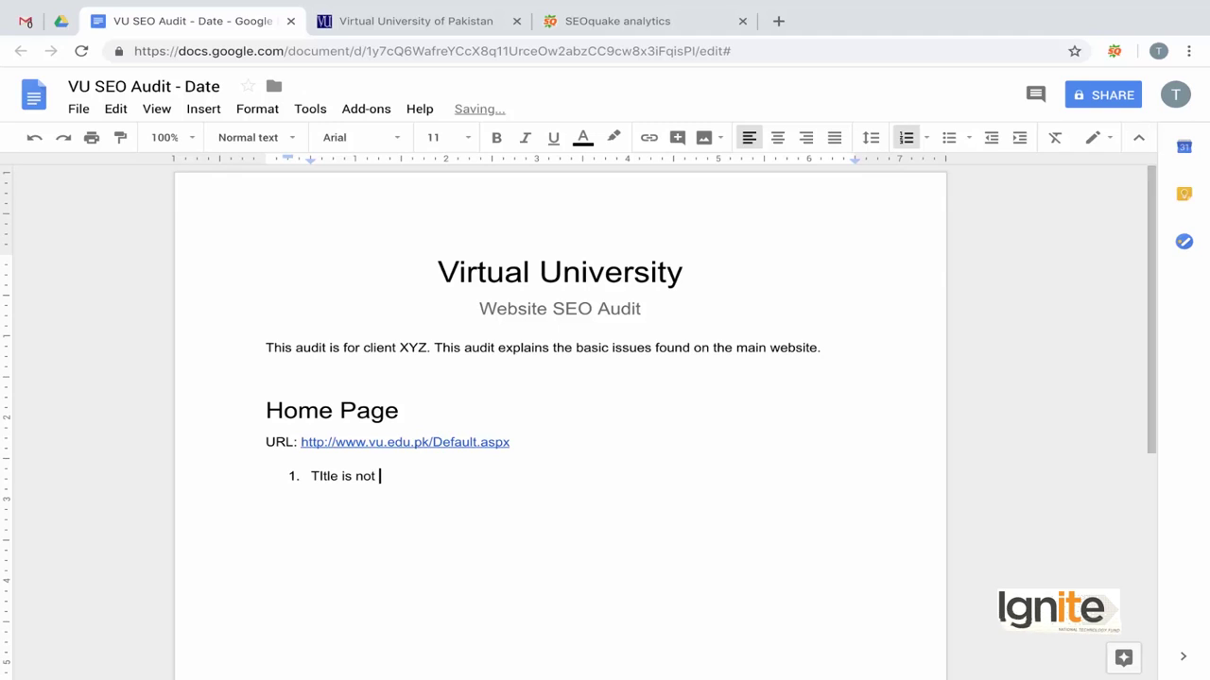
text(optimized.)
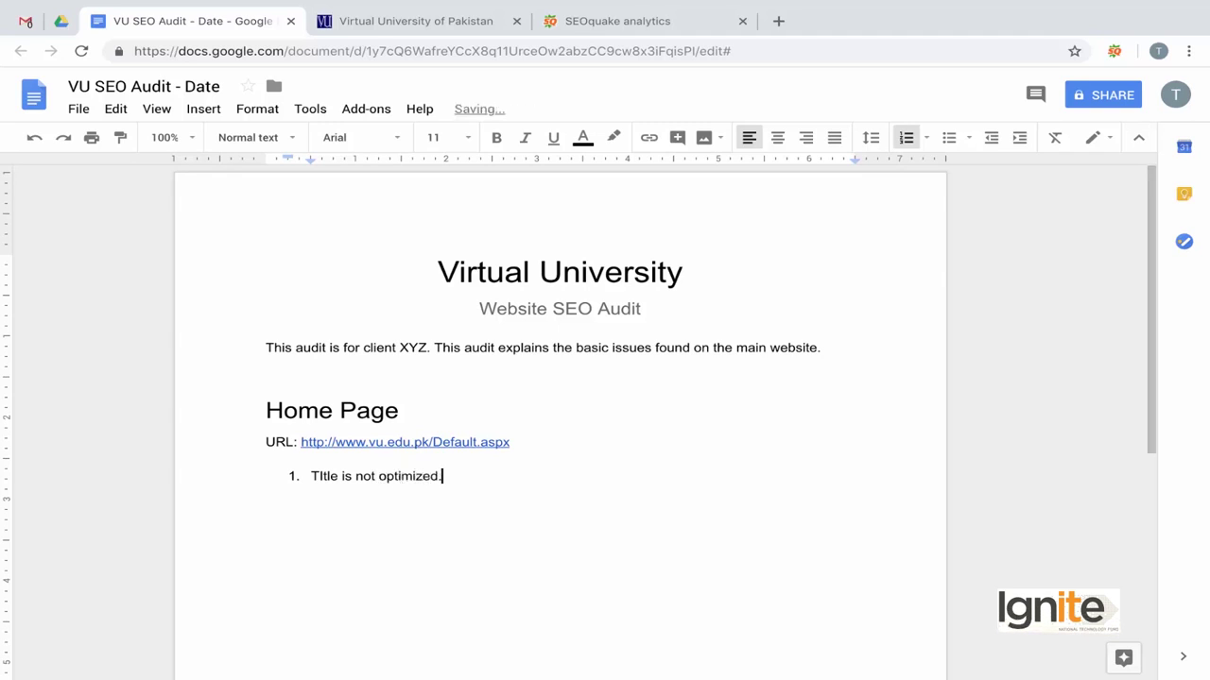
Step: Insert an unnumbered "Page Title" line above the list item and format it as Heading 2
key(Home)
key(Return)
key(Up)
key(ctrl+shift+7)
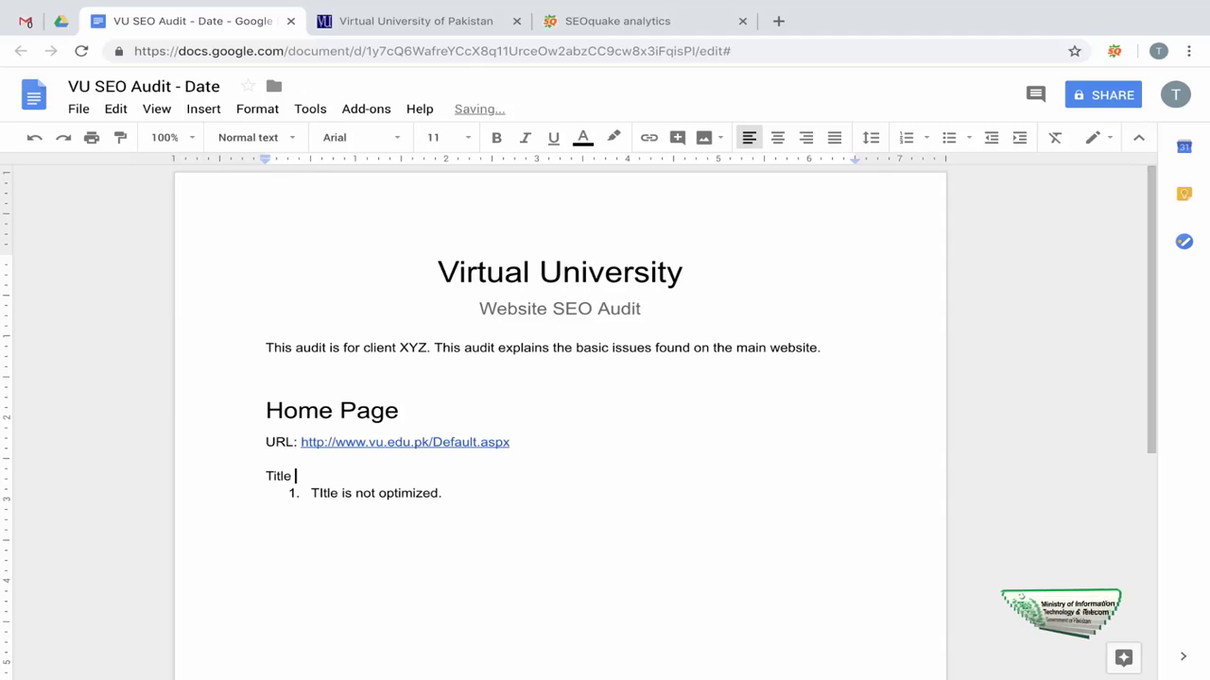
key(Home)
text(Pa)
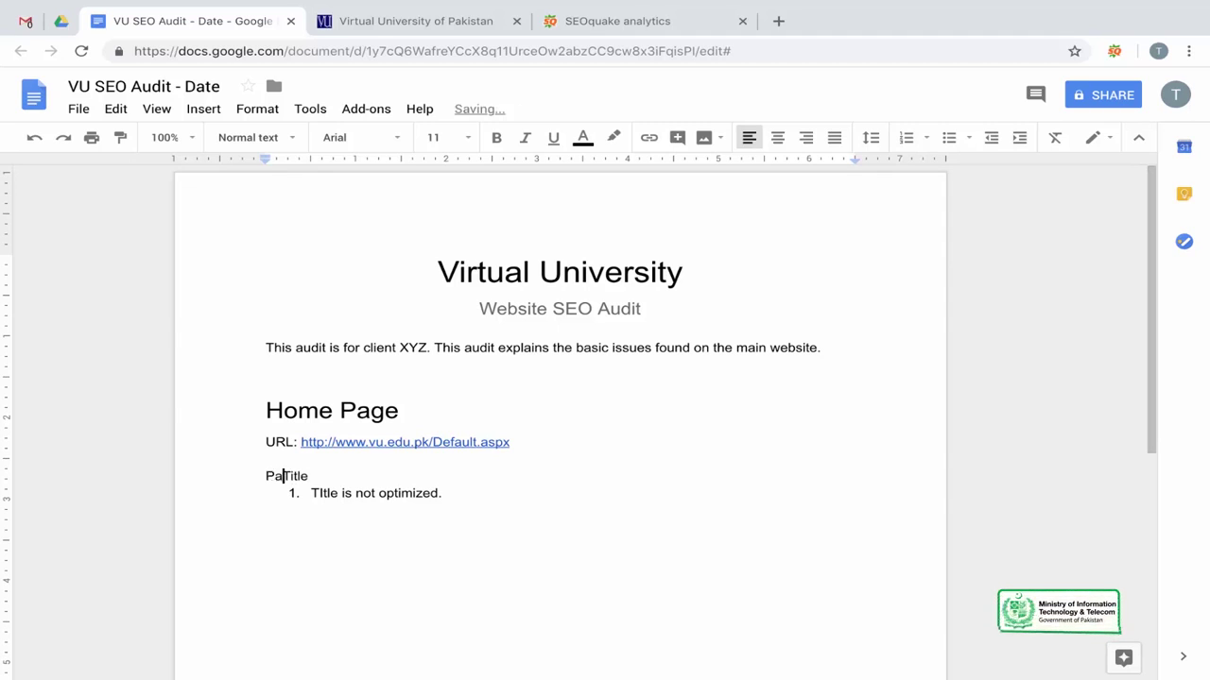
text(ge)
key(Home)
key(shift+End)
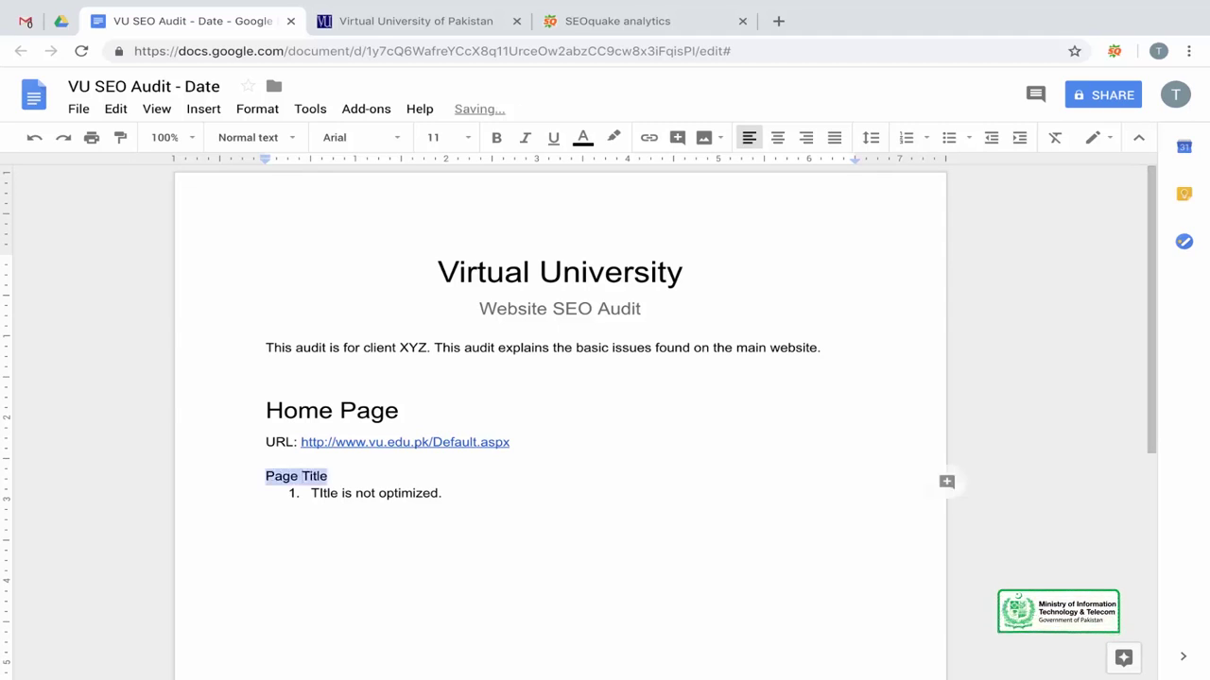
click(271, 140)
click(296, 379)
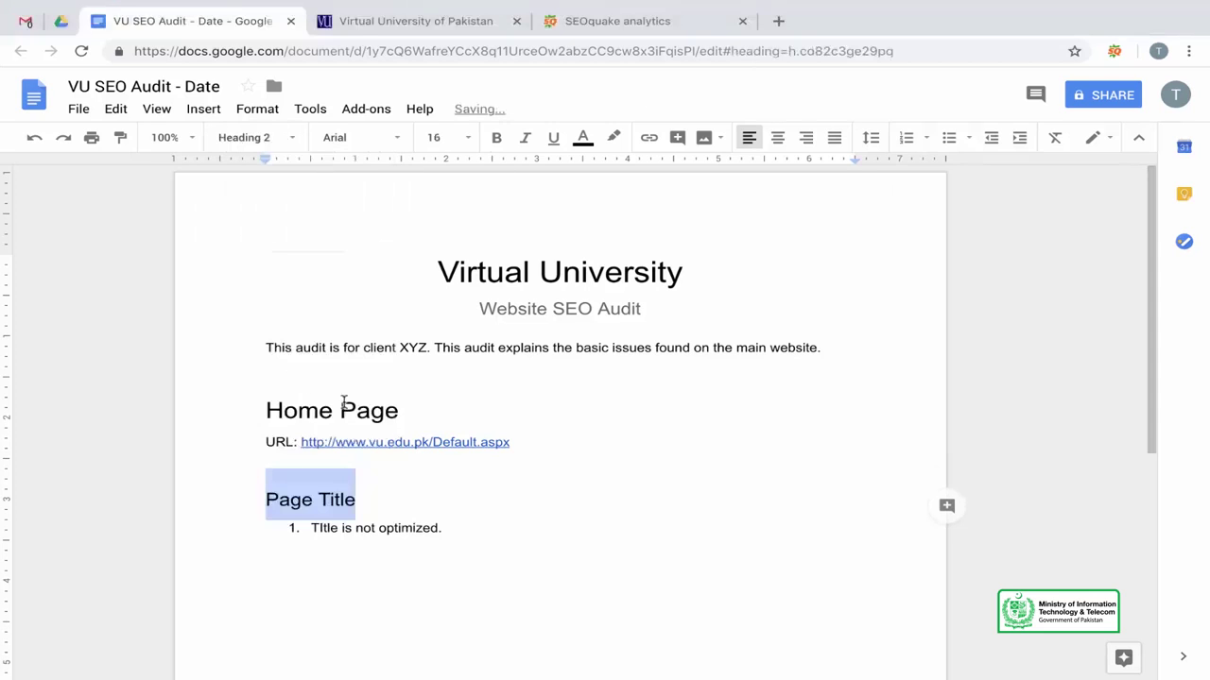
Step: Remove the numbering from the "TItle is not optimized." line under the Page Title heading
key(Down)
key(End)
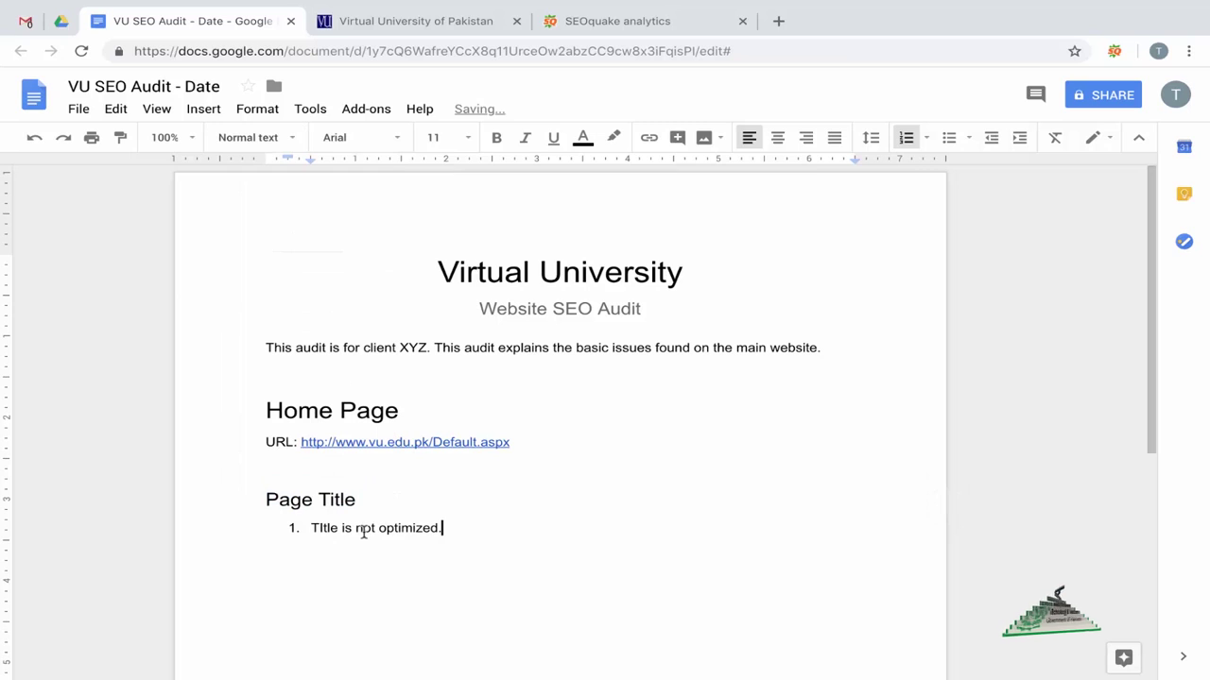
key(Home)
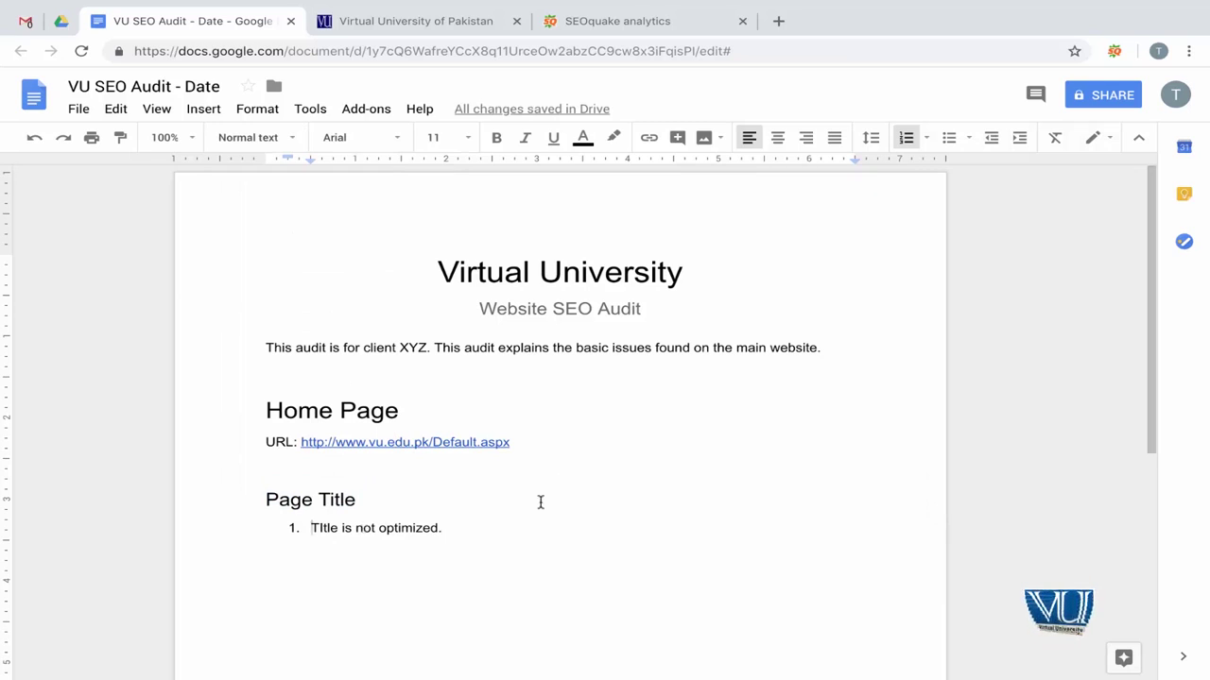
key(End)
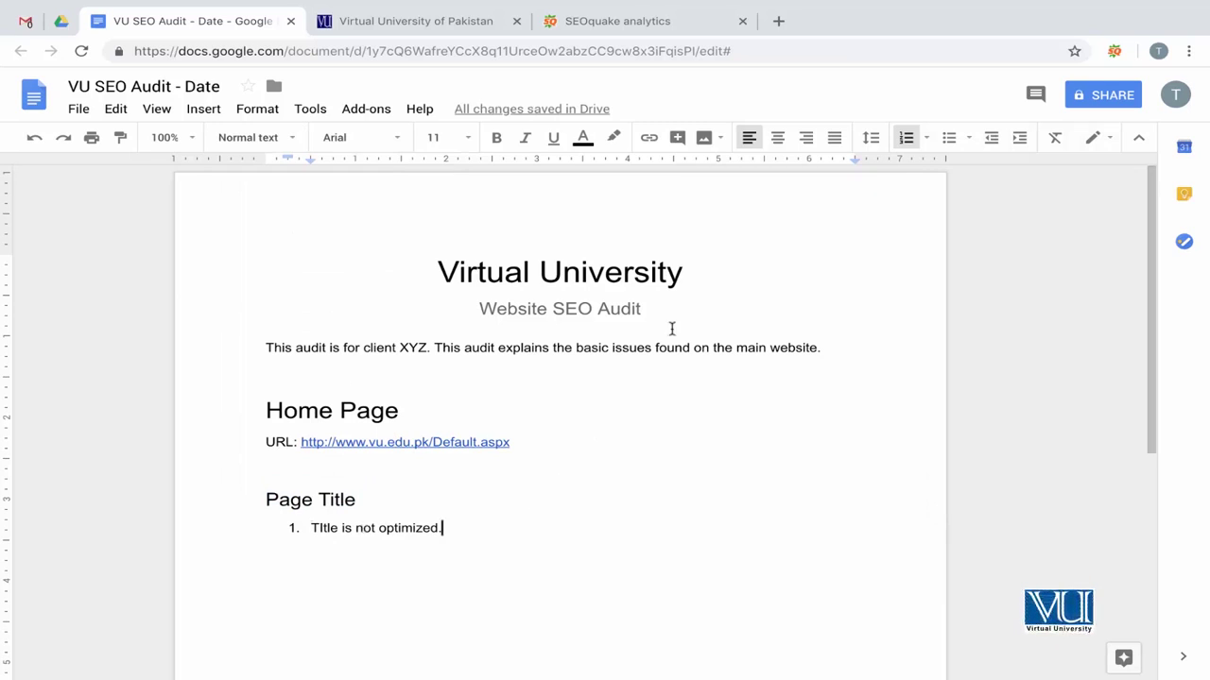
click(906, 139)
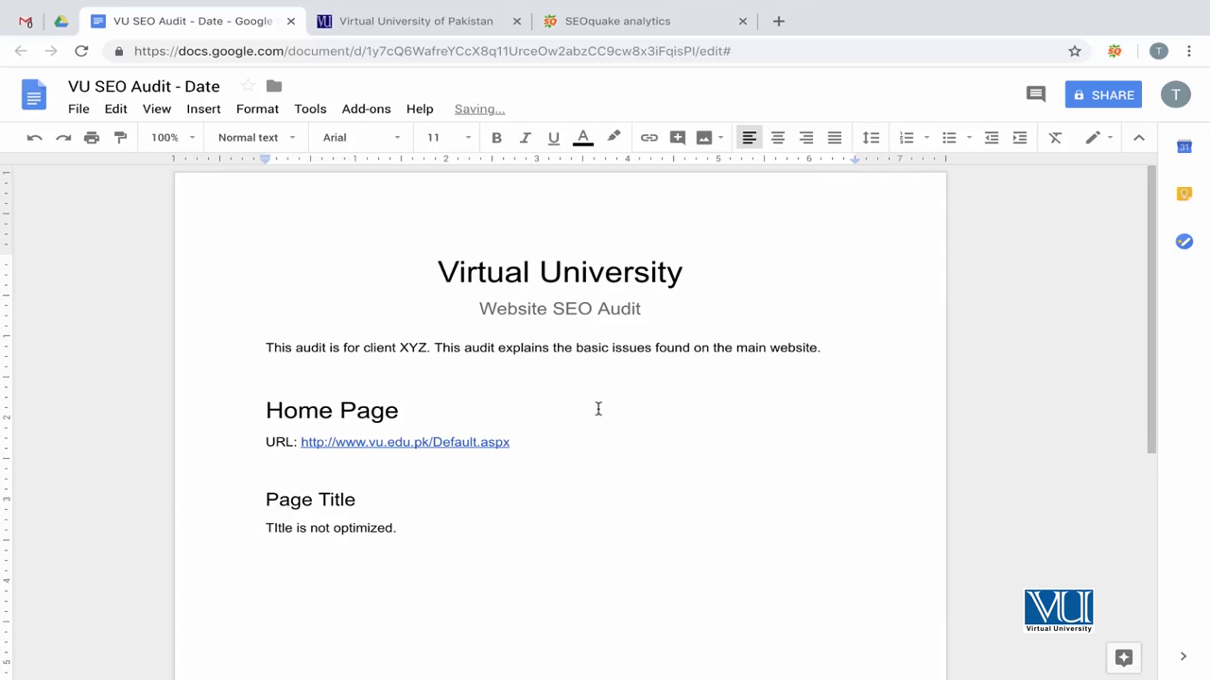
Step: Put the label "Issue:" in front of "TItle is not optimized." on the same line
key(Return)
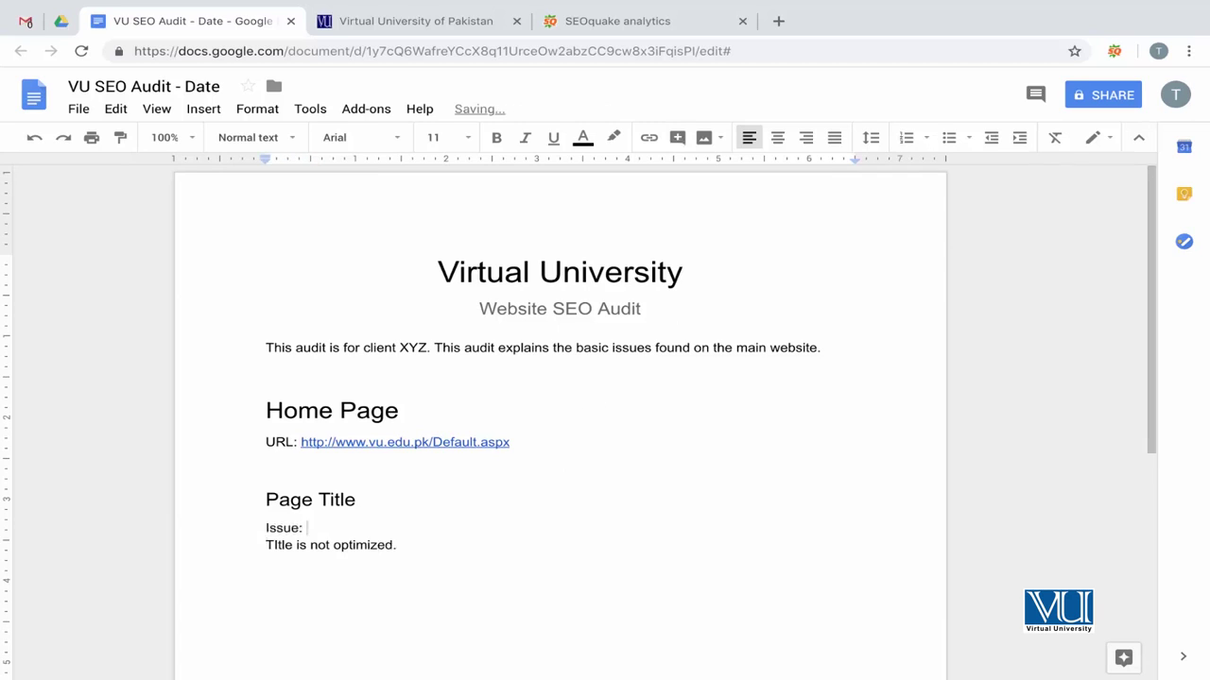
key(Delete)
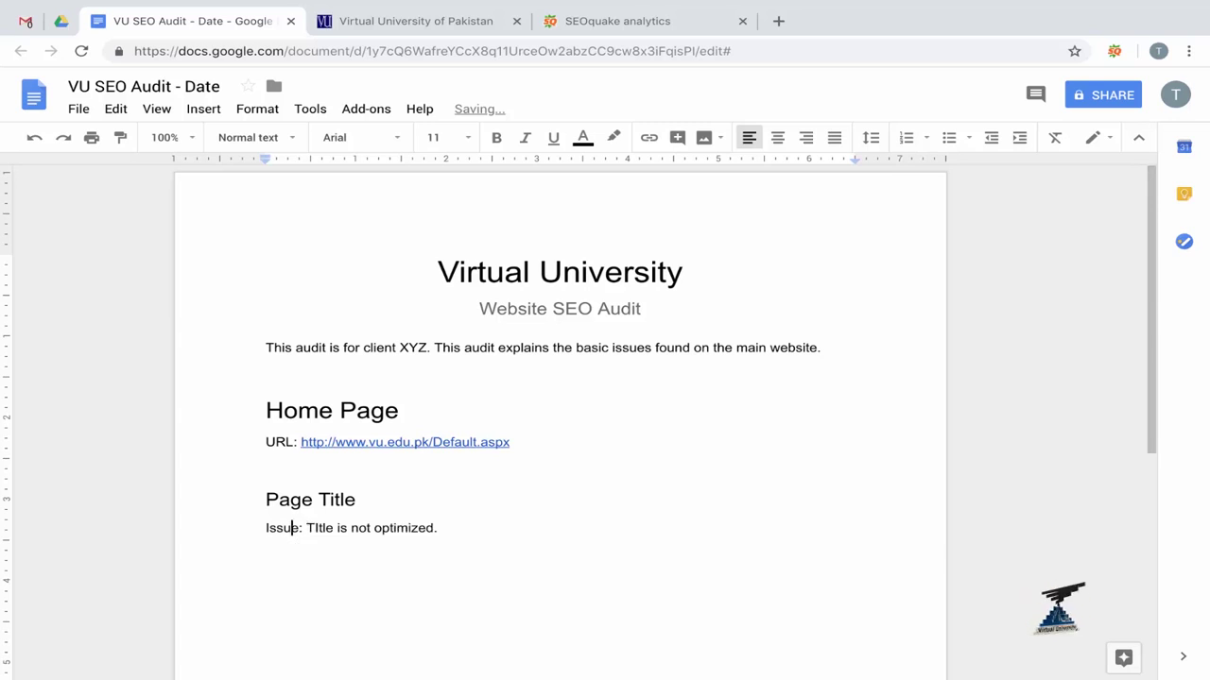
key(Home)
key(shift+End)
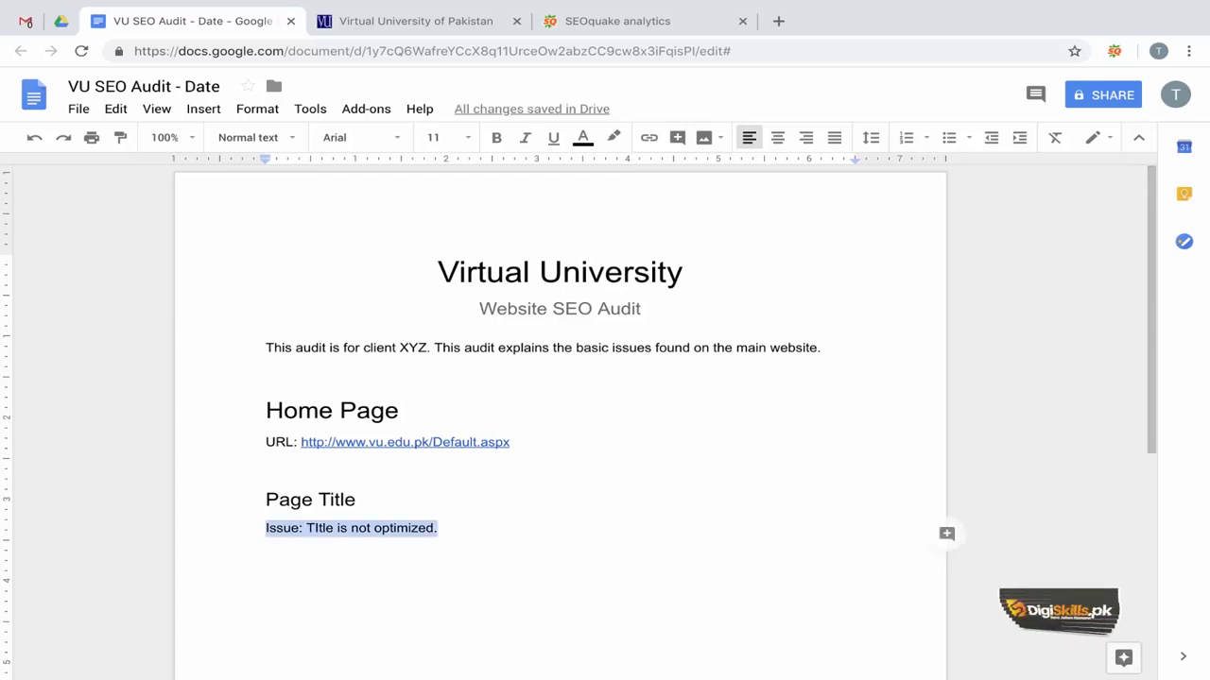
key(Left)
click(439, 527)
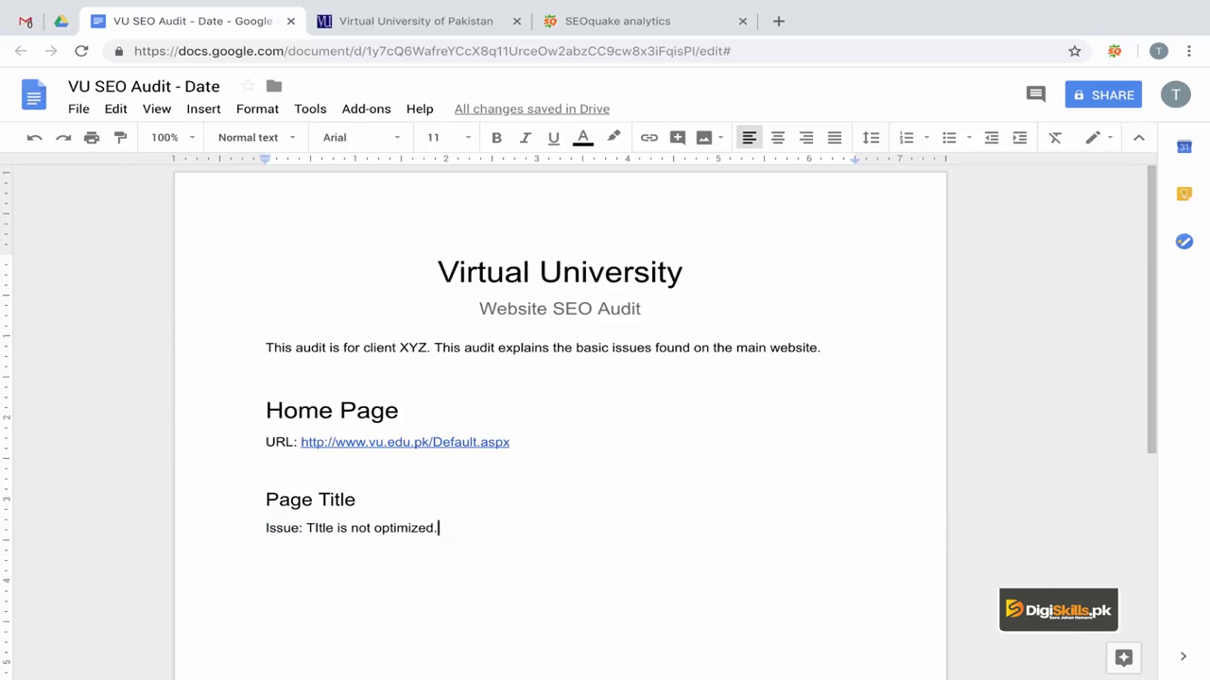
Step: Add a new line with the label "Importance:" below the issue line
key(Return)
text(Imp)
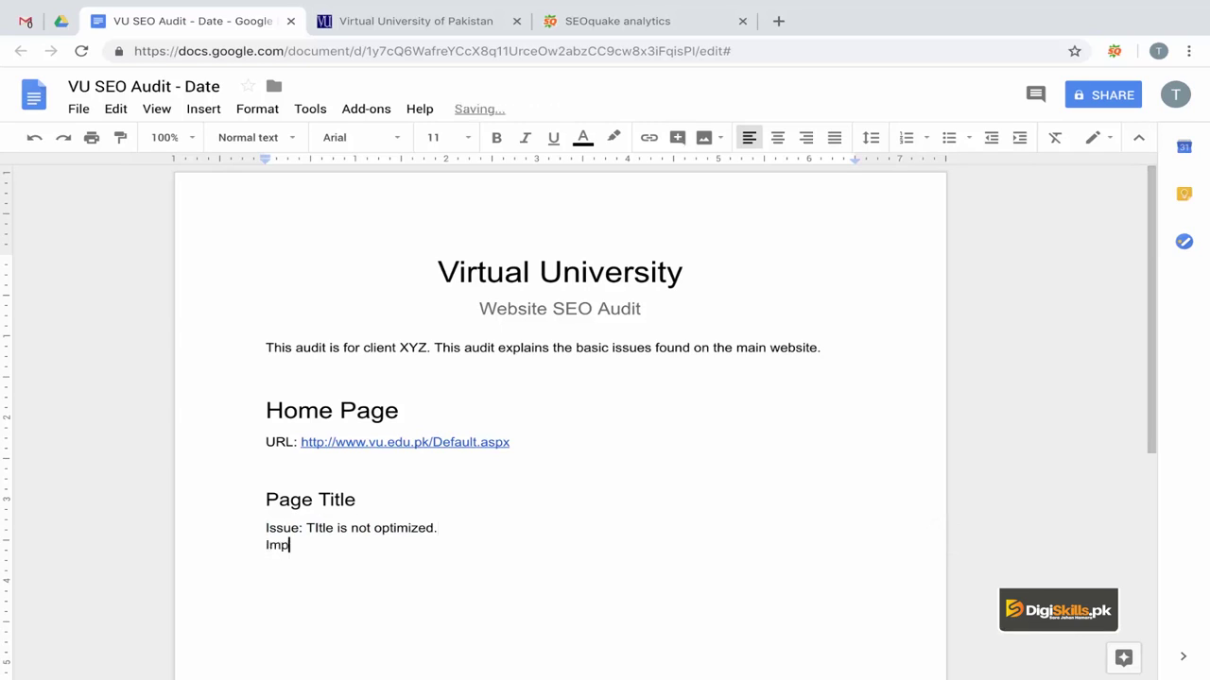
text(IMport)
key(BackSpace)
key(BackSpace)
key(BackSpace)
key(BackSpace)
key(BackSpace)
key(BackSpace)
text(Importance:)
key(BackSpace)
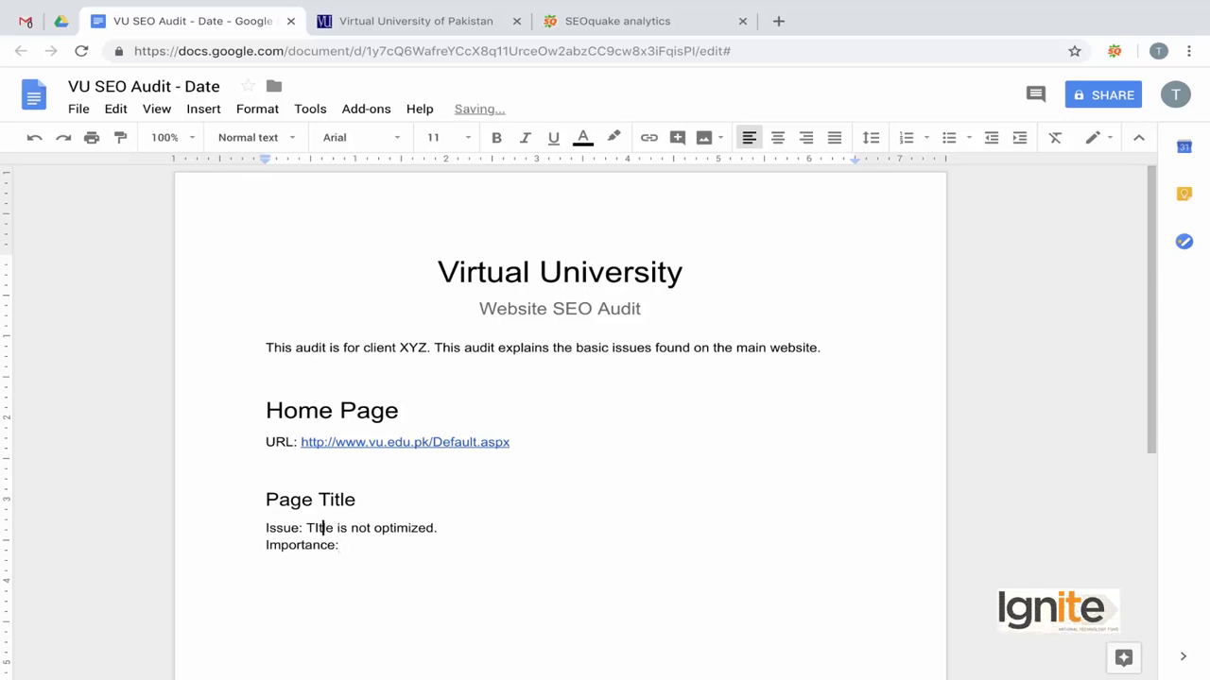
Step: Move the issue text onto its own line below "Issue:" and leave a blank line before "Importance:"
key(Left)
key(Return)
key(Return)
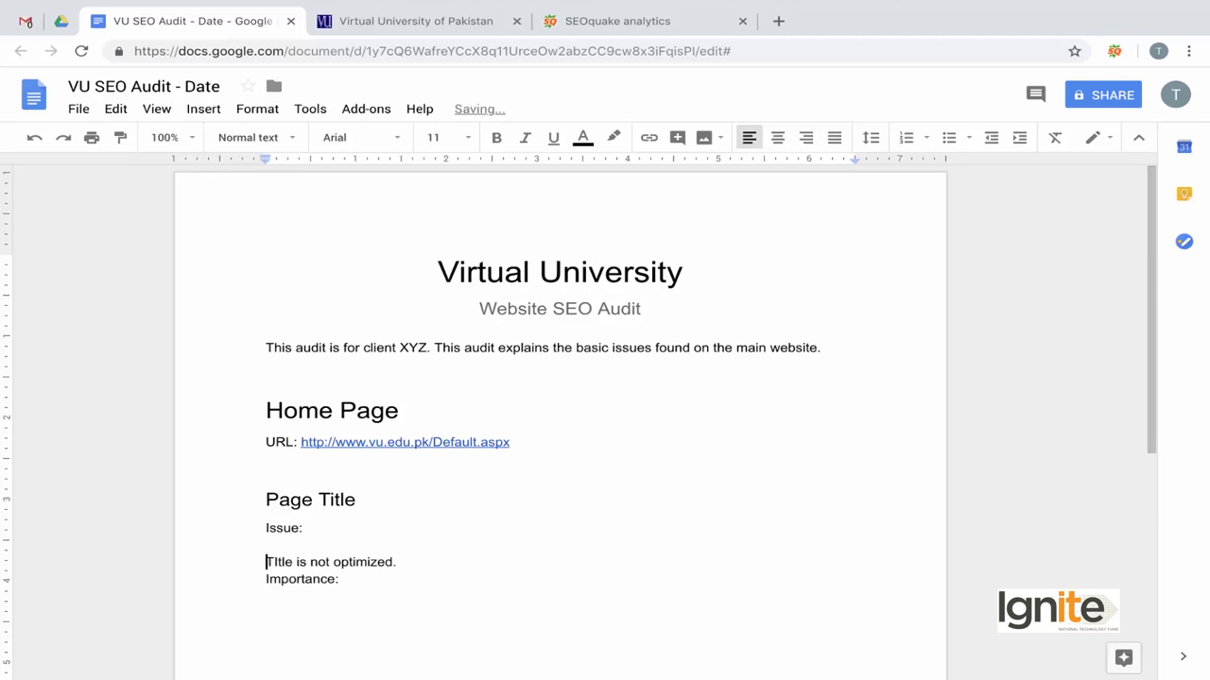
key(BackSpace)
key(End)
key(Return)
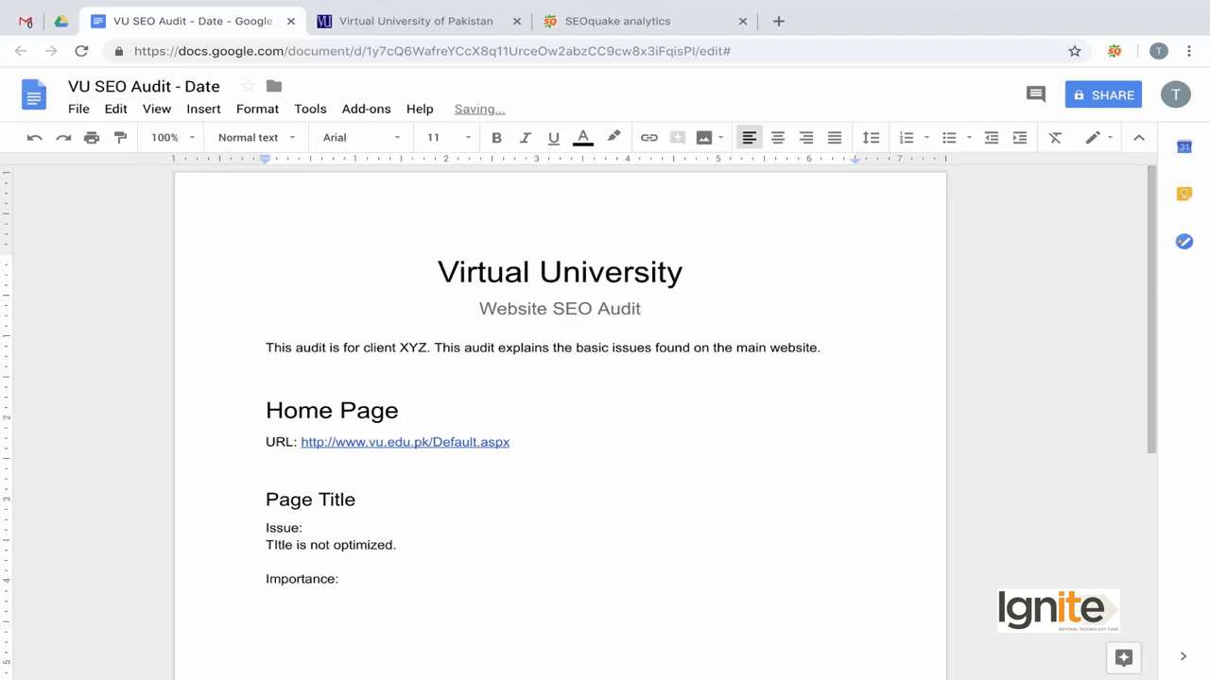
Step: Start the paragraph below "Importance:" with "A proper title actually works as a marketing tactic."
click(577, 593)
scroll(577, 591, down, 3)
text(A proper titl)
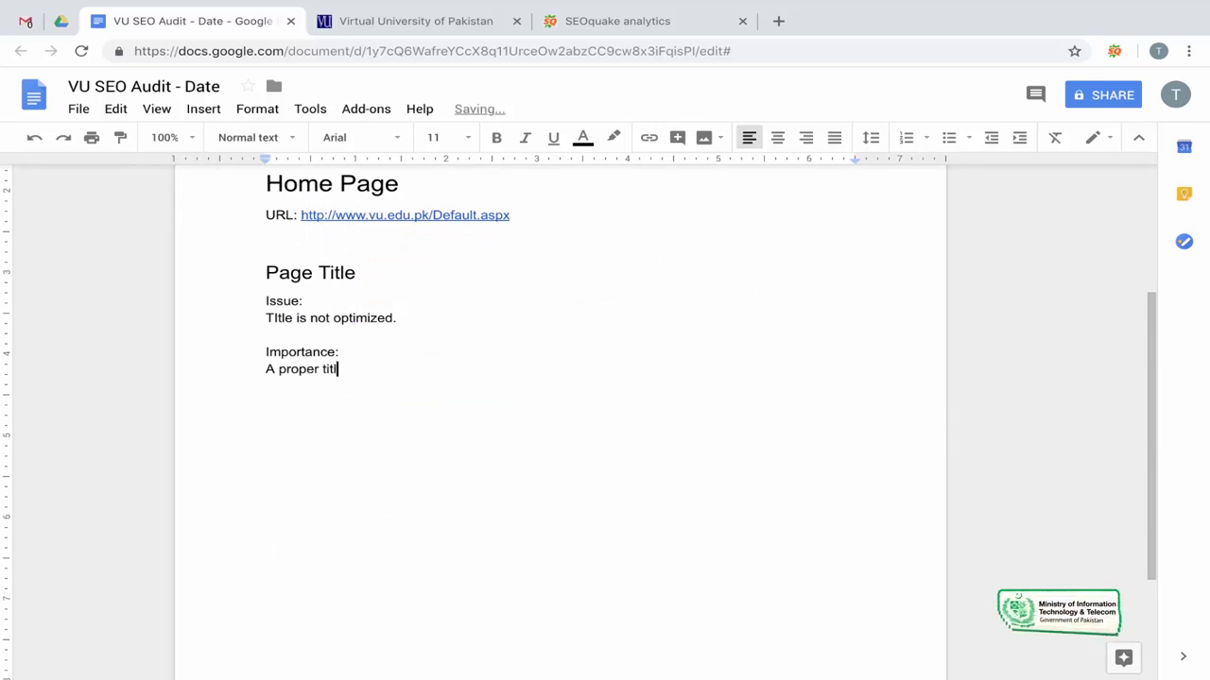
text(e actually works as a marketing tactic)
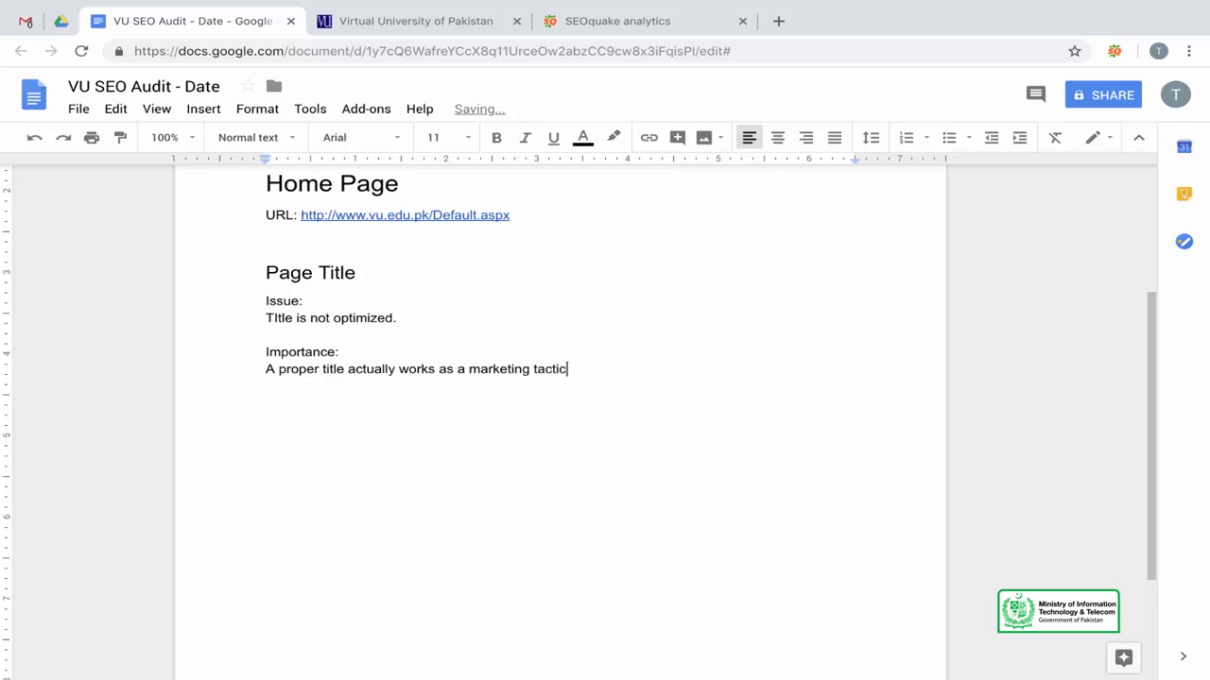
text(. This )
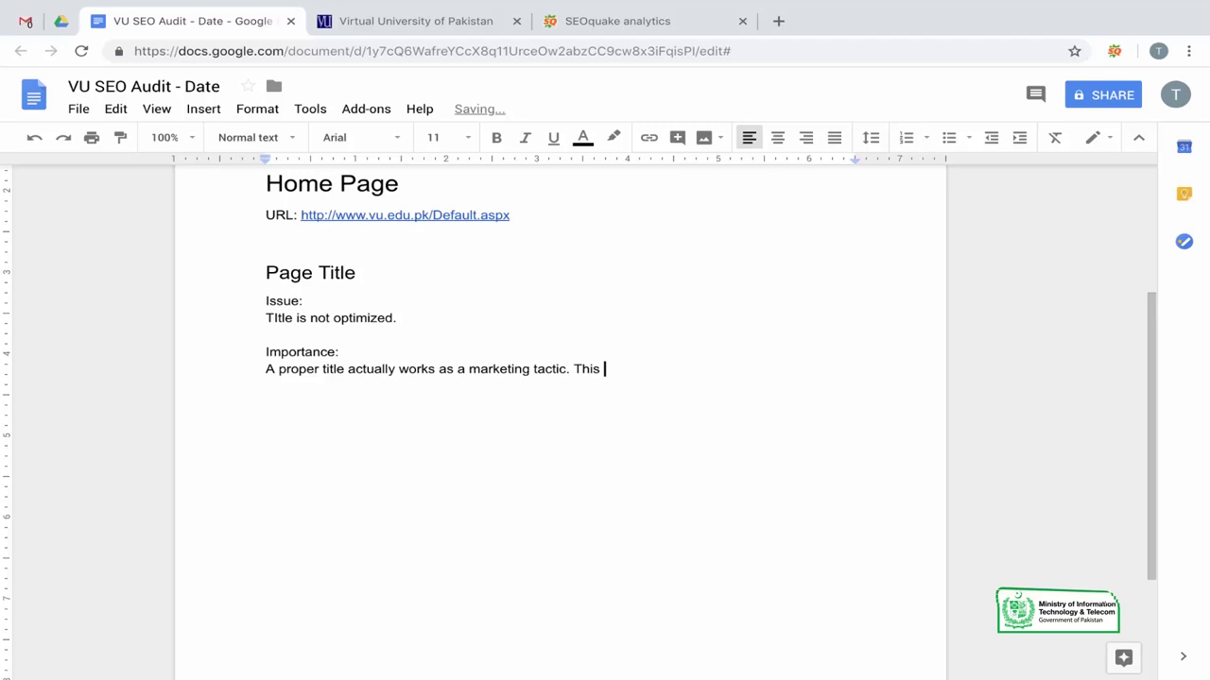
Step: Add "This is the first thing visitors see in the search results. Google relates the title of the page with search queries by the user."
text(is the first thing peop)
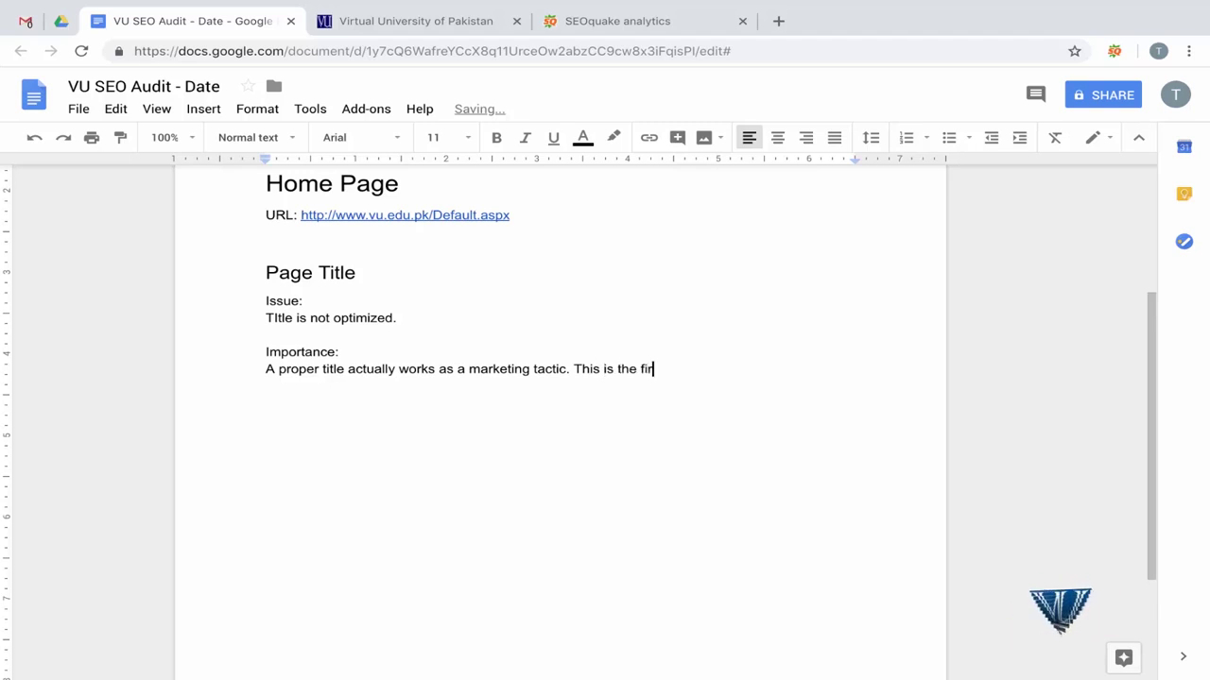
key(BackSpace)
key(BackSpace)
key(BackSpace)
key(BackSpace)
text(visitors see in the search results. Google relates)
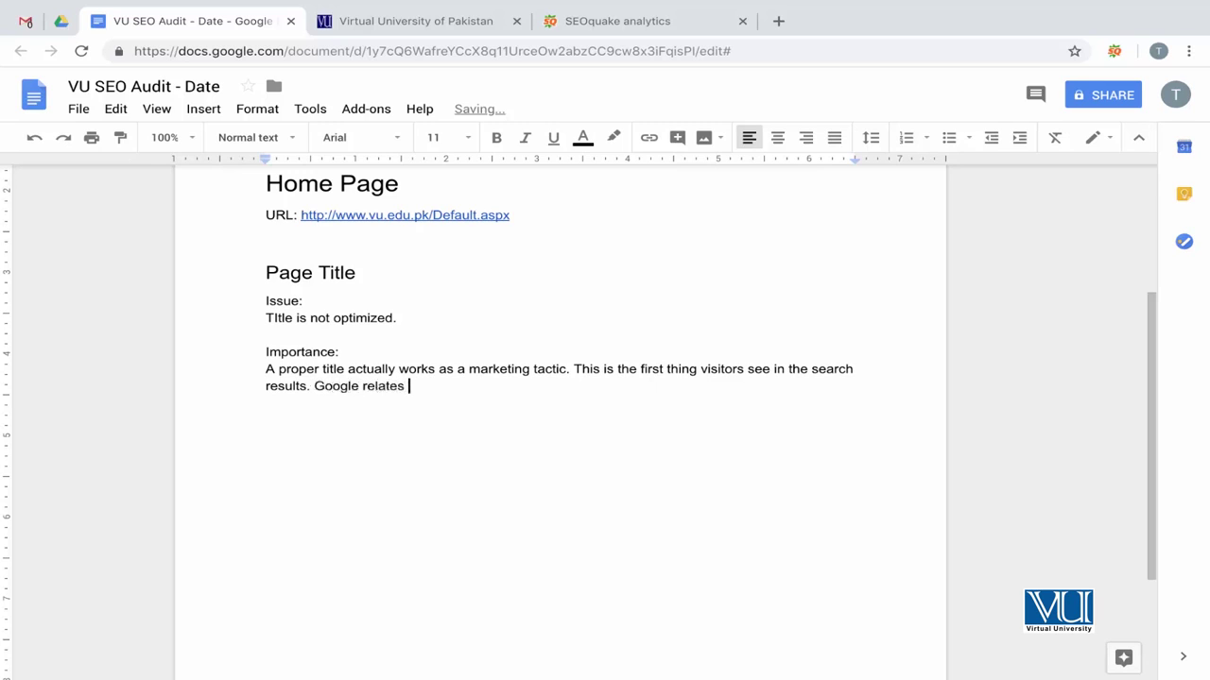
text(the page with search queries by the user.)
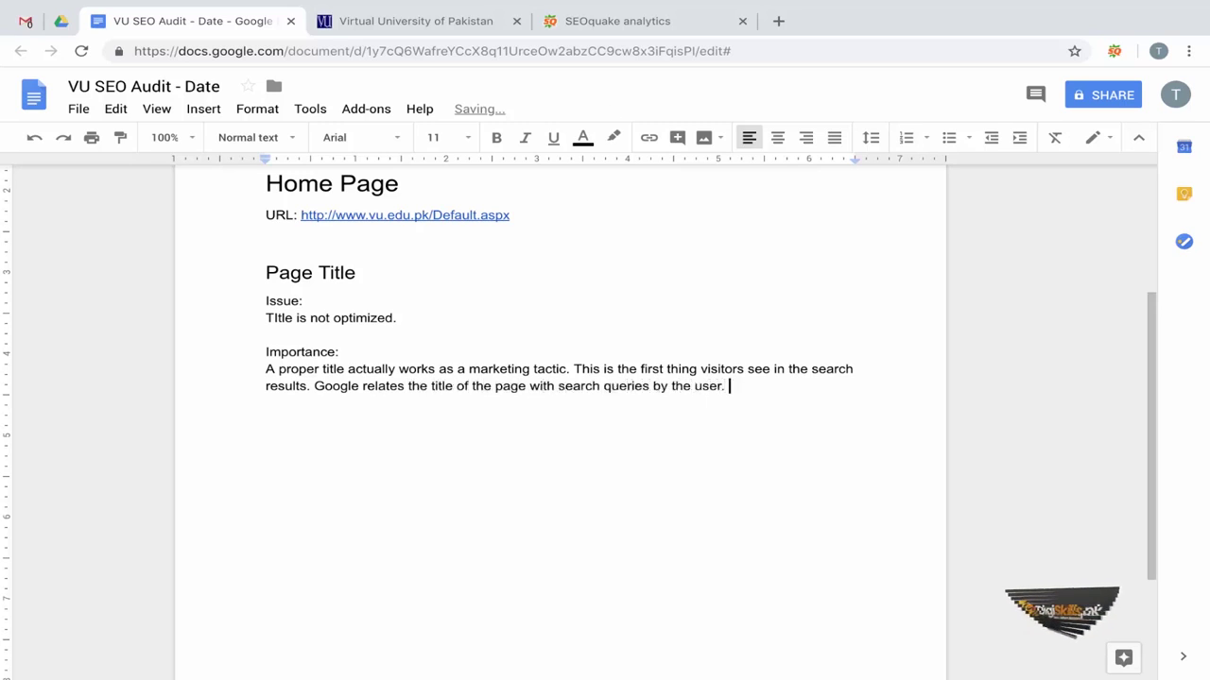
Step: End the Importance paragraph with "If your title doesn't have words related to queries, Google can't relate and rank."
text( If )
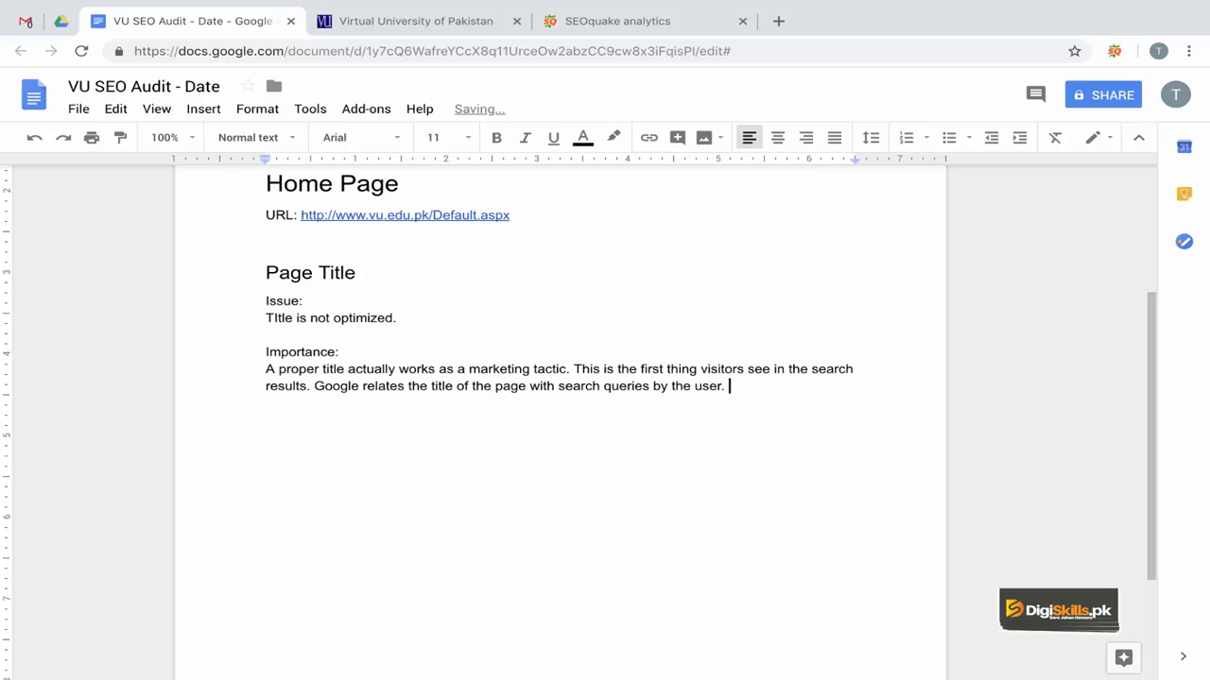
text(your title doen't have words l)
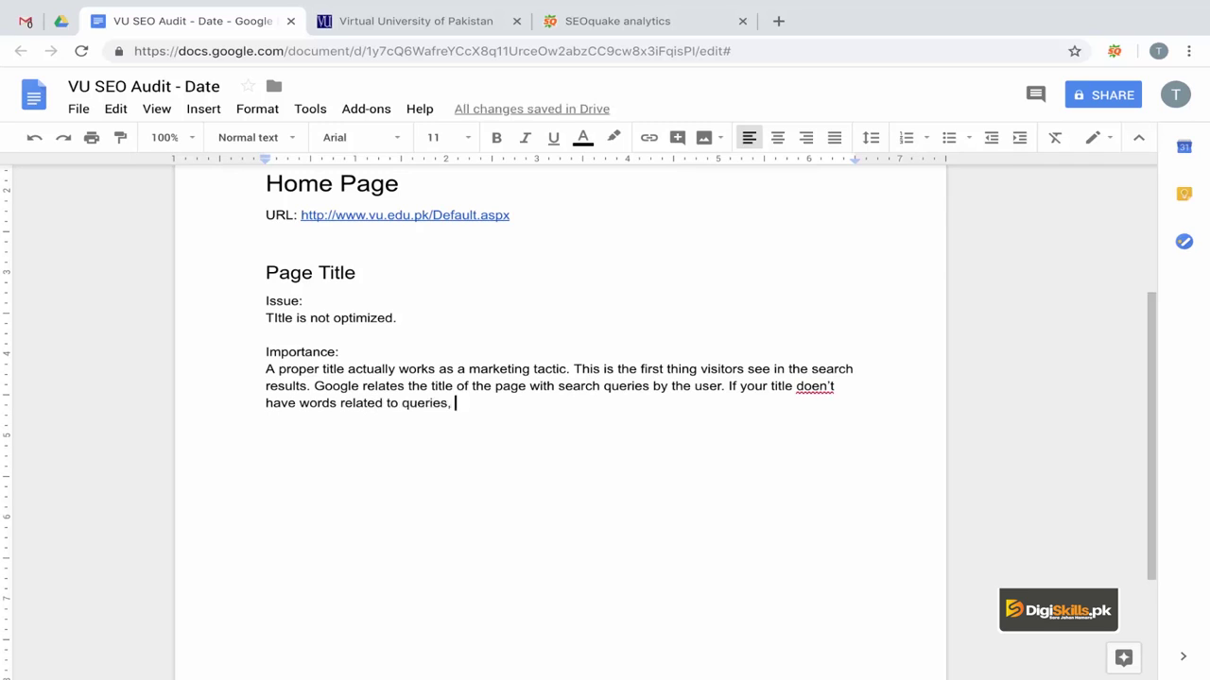
text(Google can't related)
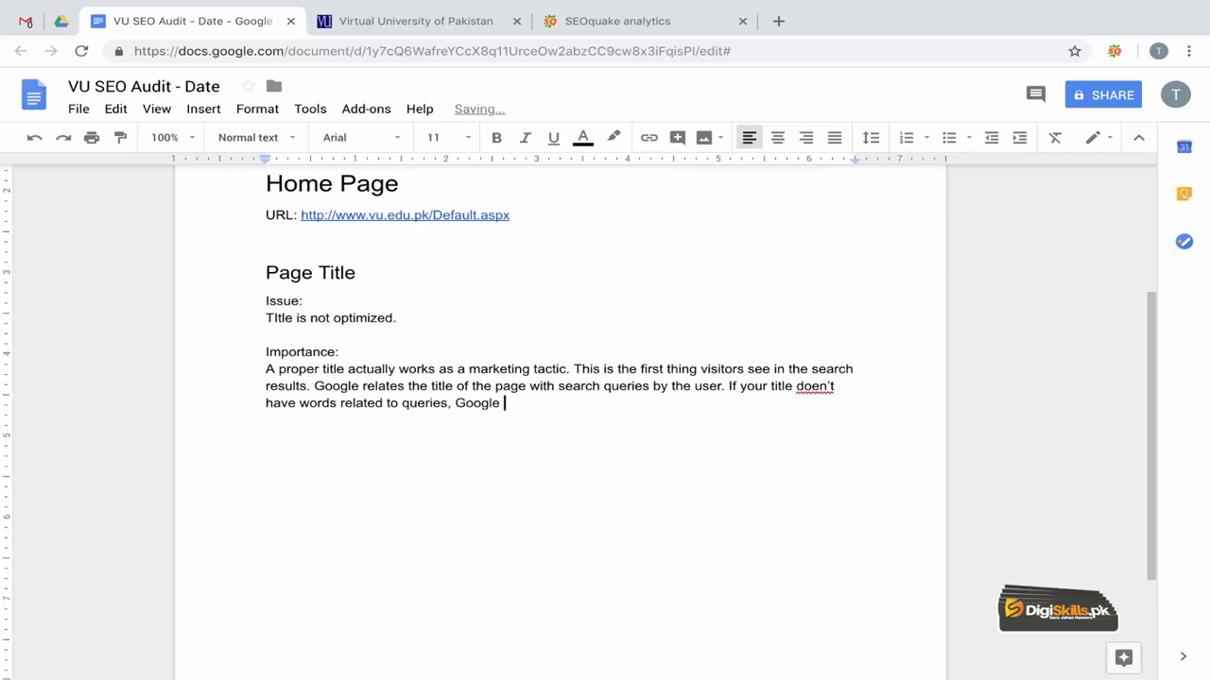
key(BackSpace)
text(and rank.)
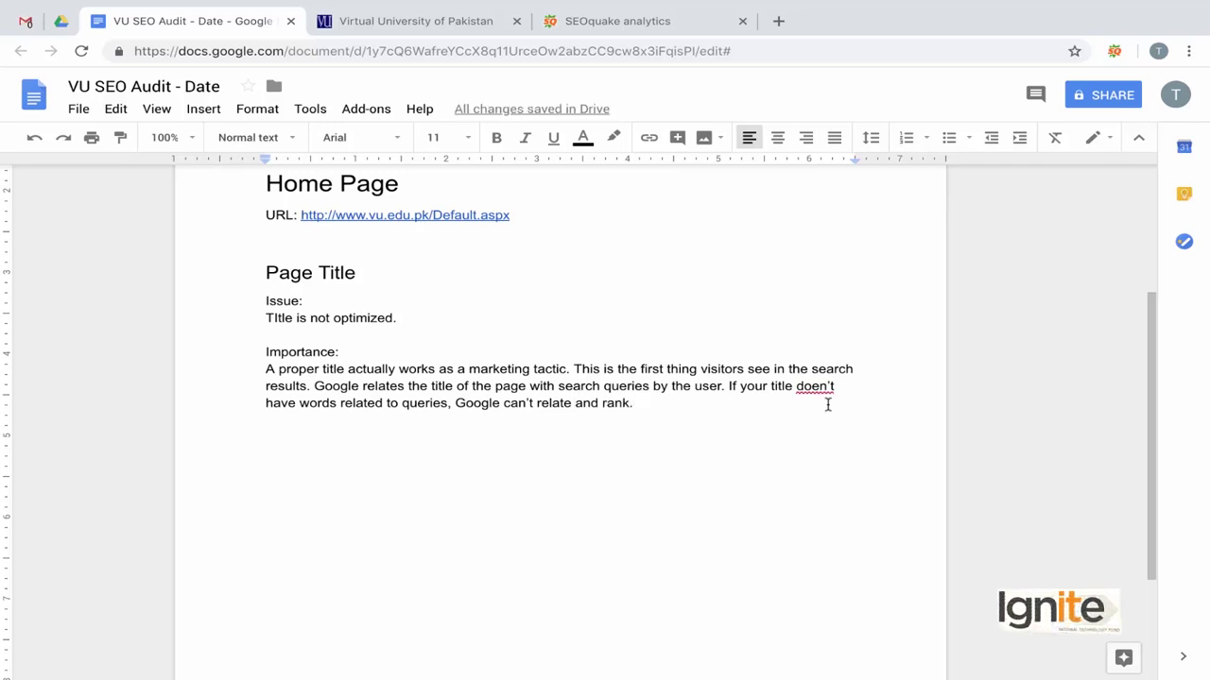
text(s)
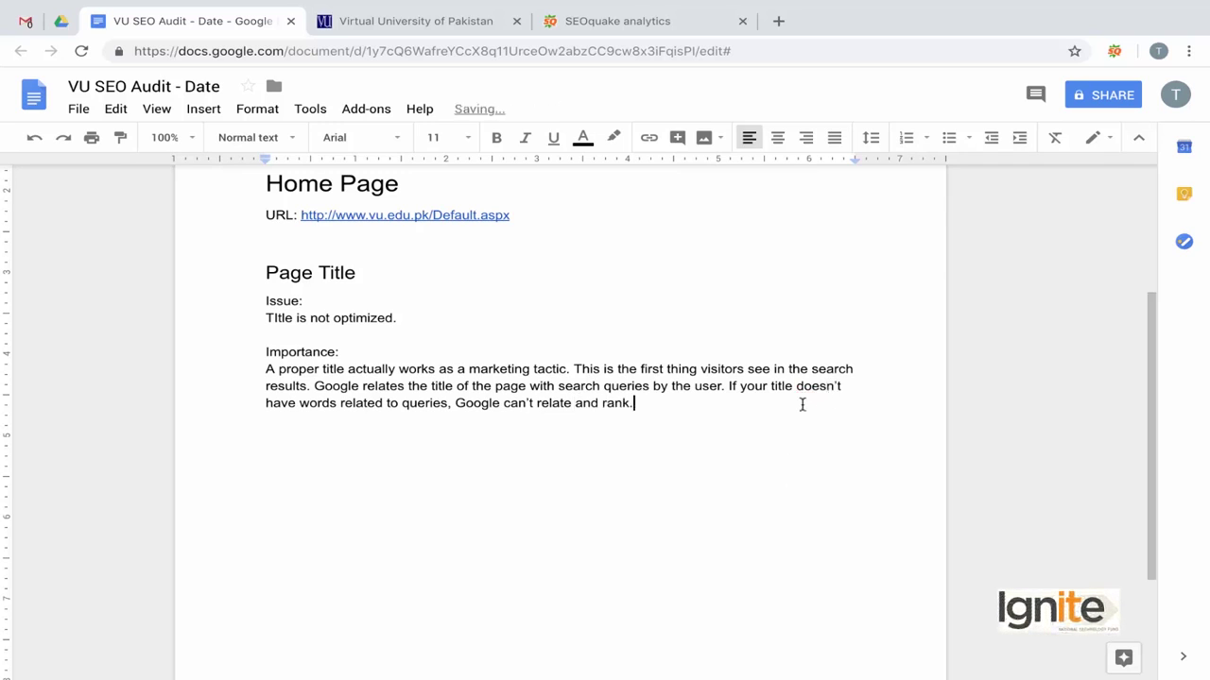
Step: Add the label "Solution:" below the Importance paragraph, separated by a blank line
key(Return)
text(Solution:)
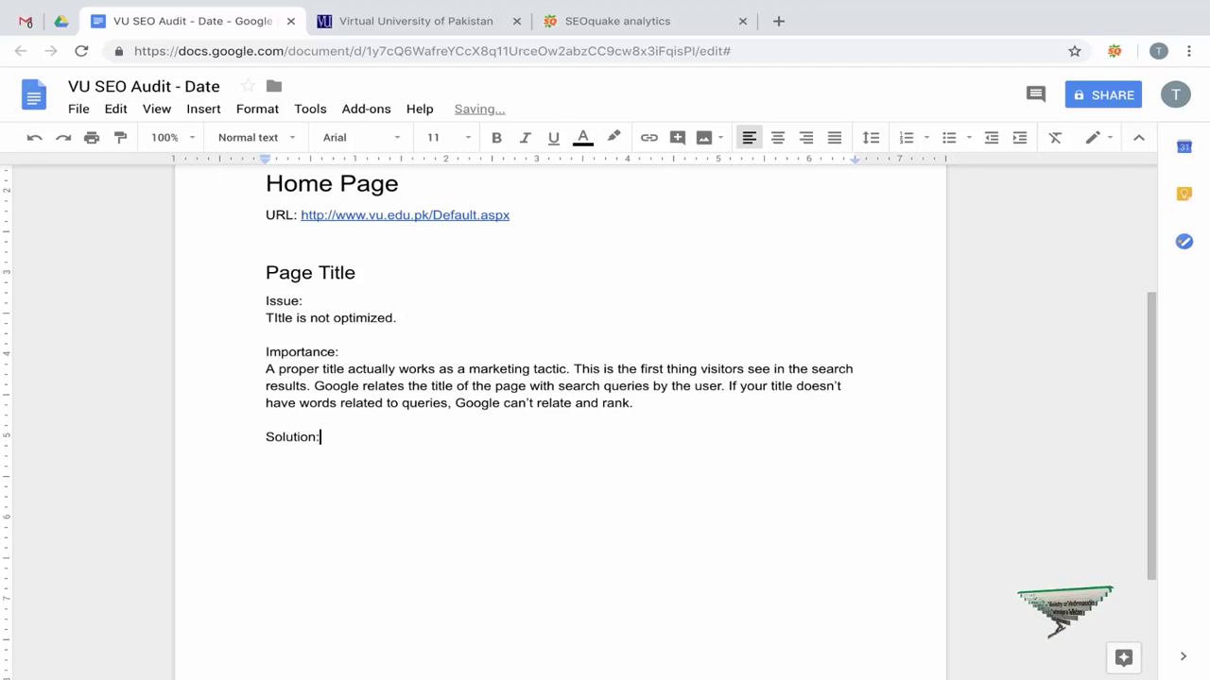
click(267, 420)
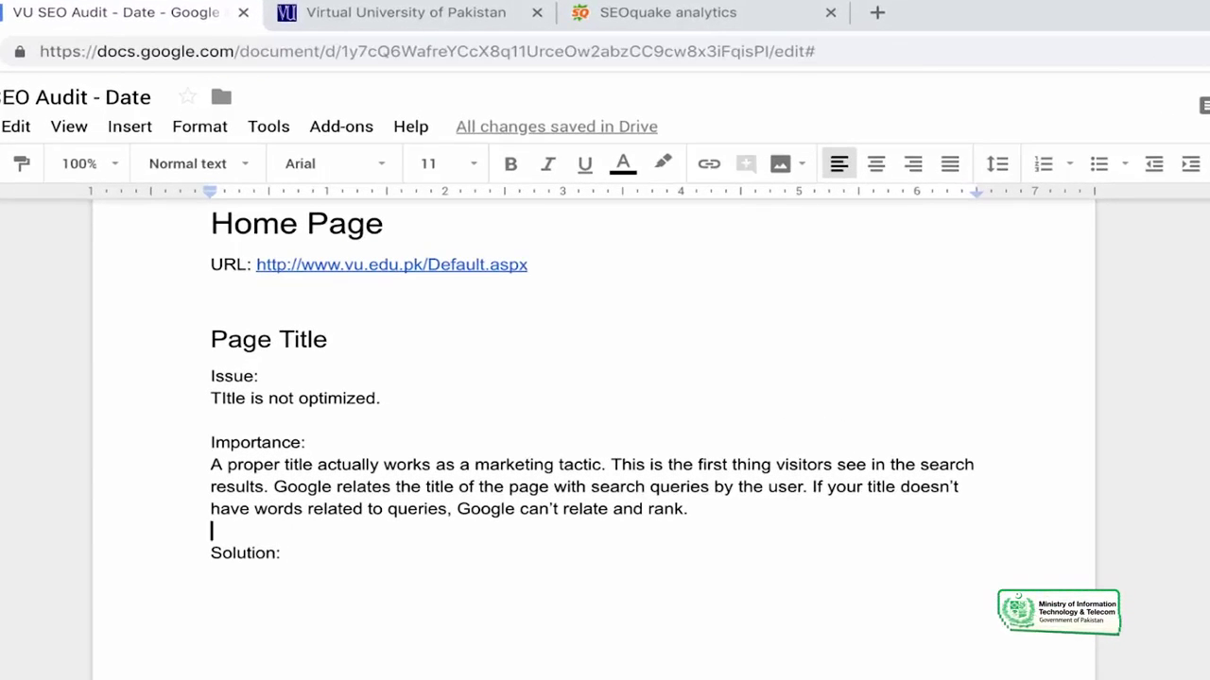
click(279, 398)
click(283, 443)
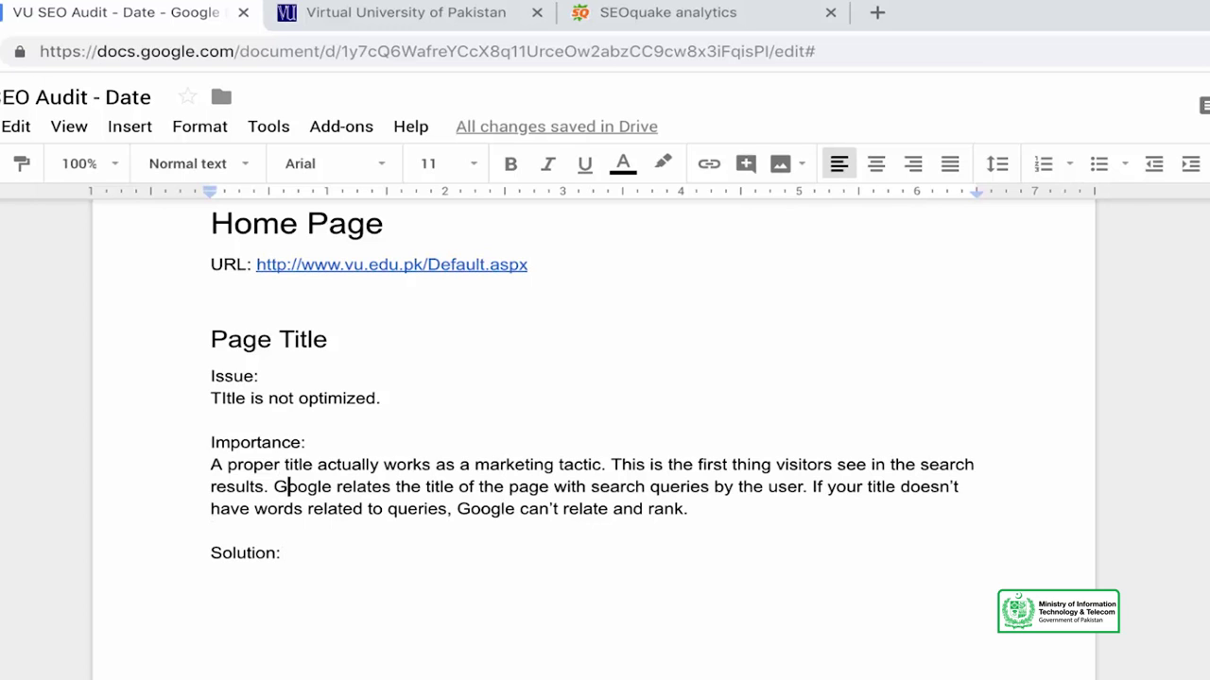
Step: Below "Solution:", write "We need to research keywords, assign a group of keywords to the home page and optimize the title from the assigned keywords."
key(Return)
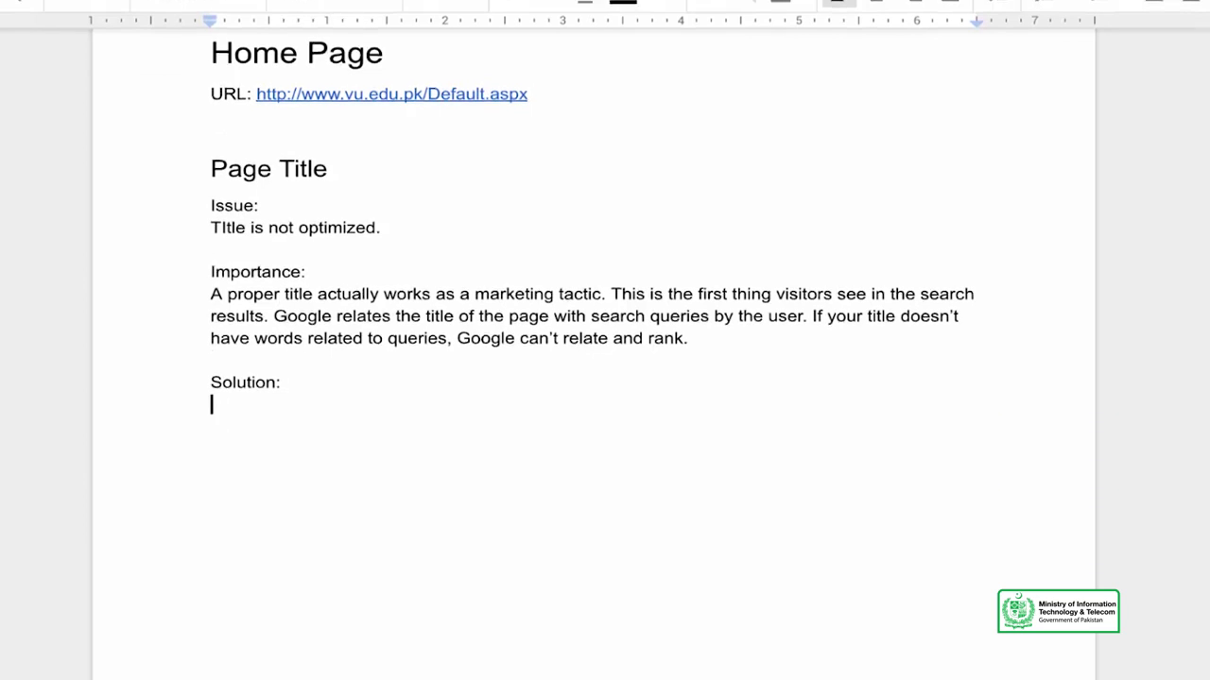
text(We nee)
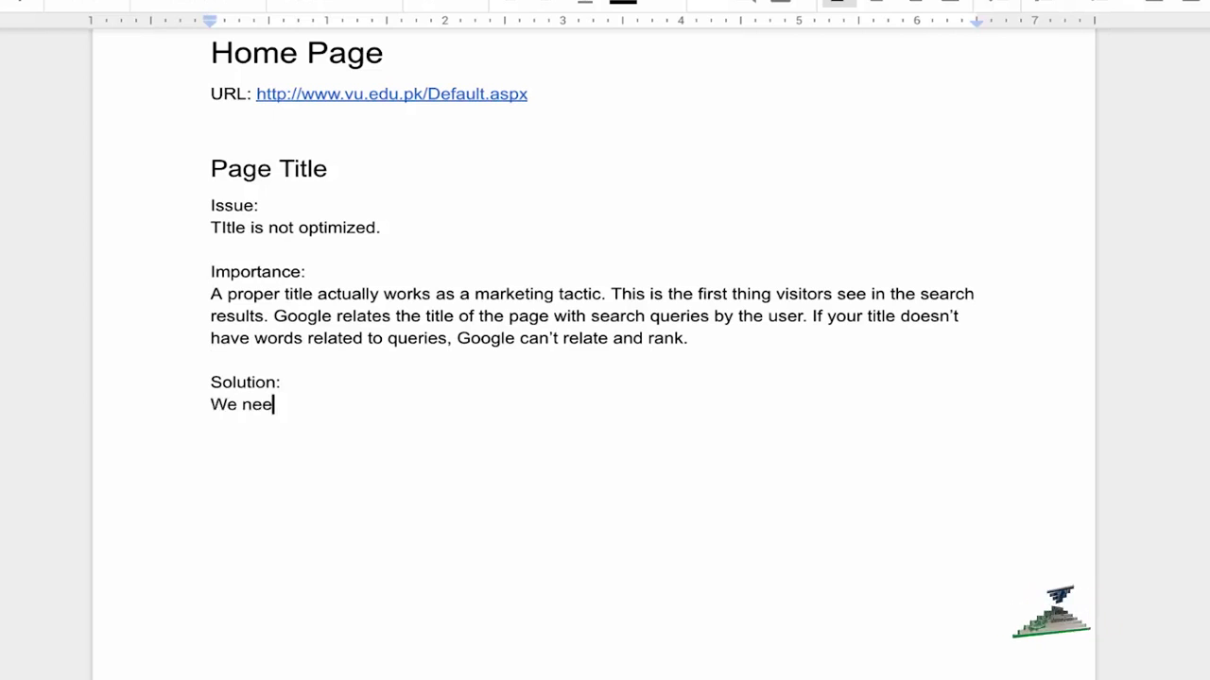
text(d to researc)
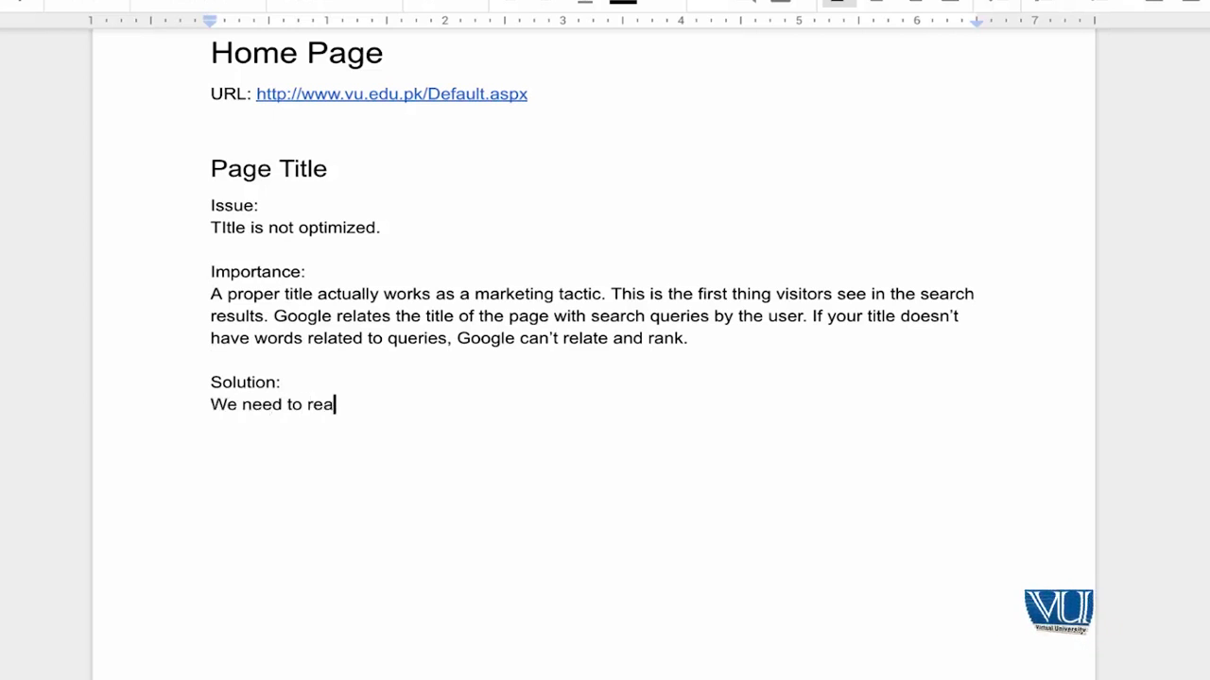
text(h keywords, assign a gro)
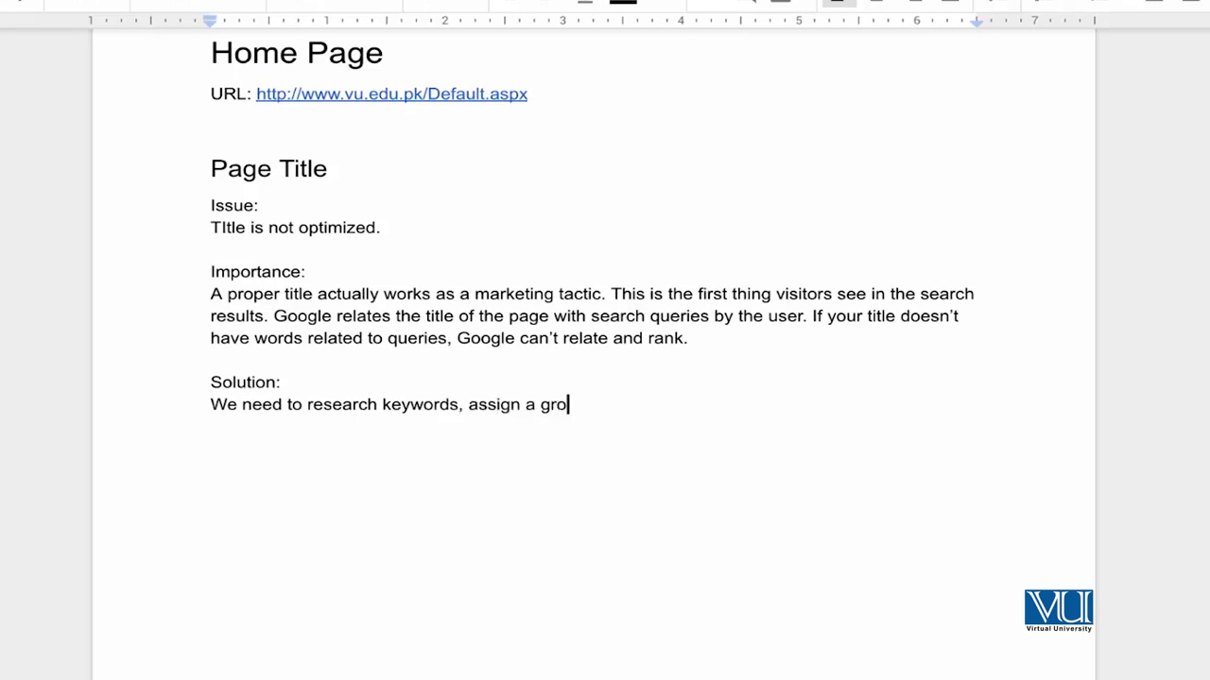
text(up of keywords to th)
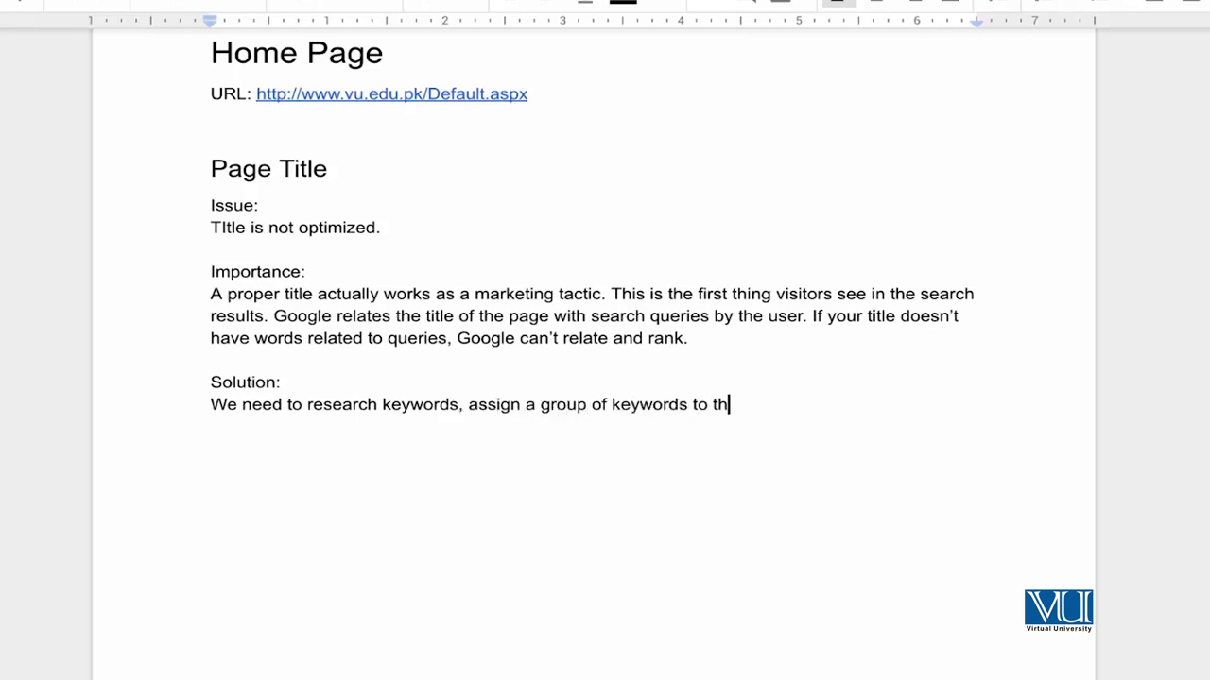
text(e home page and optimize )
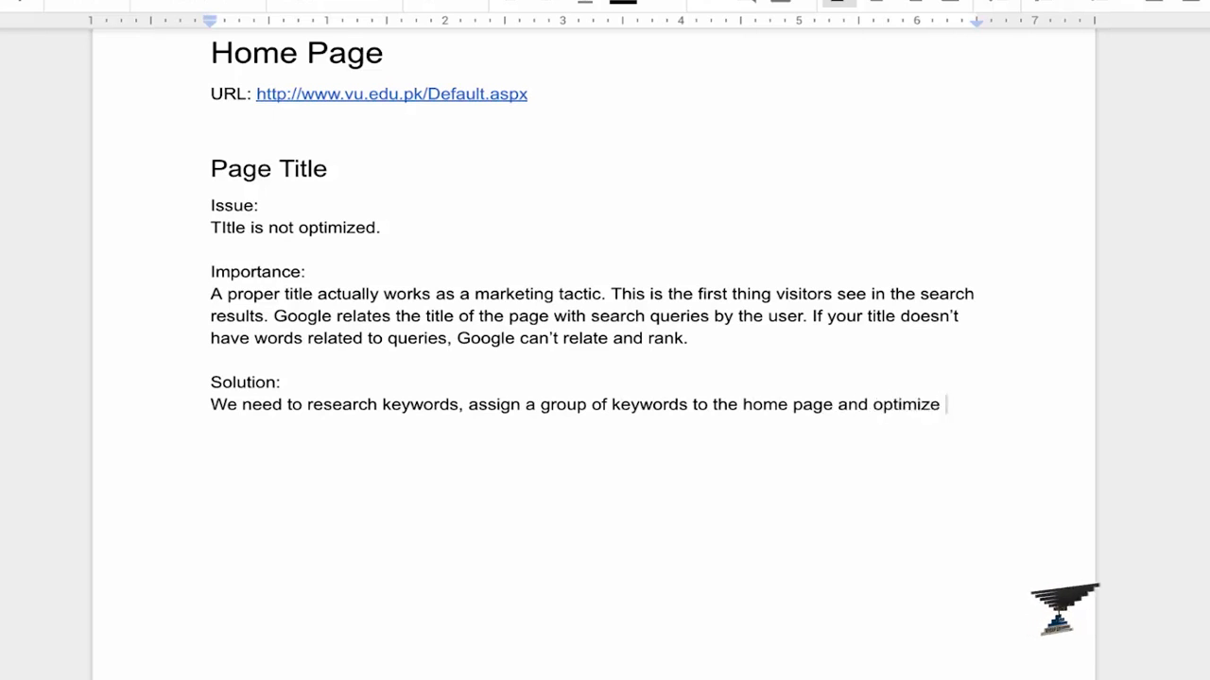
text(the )
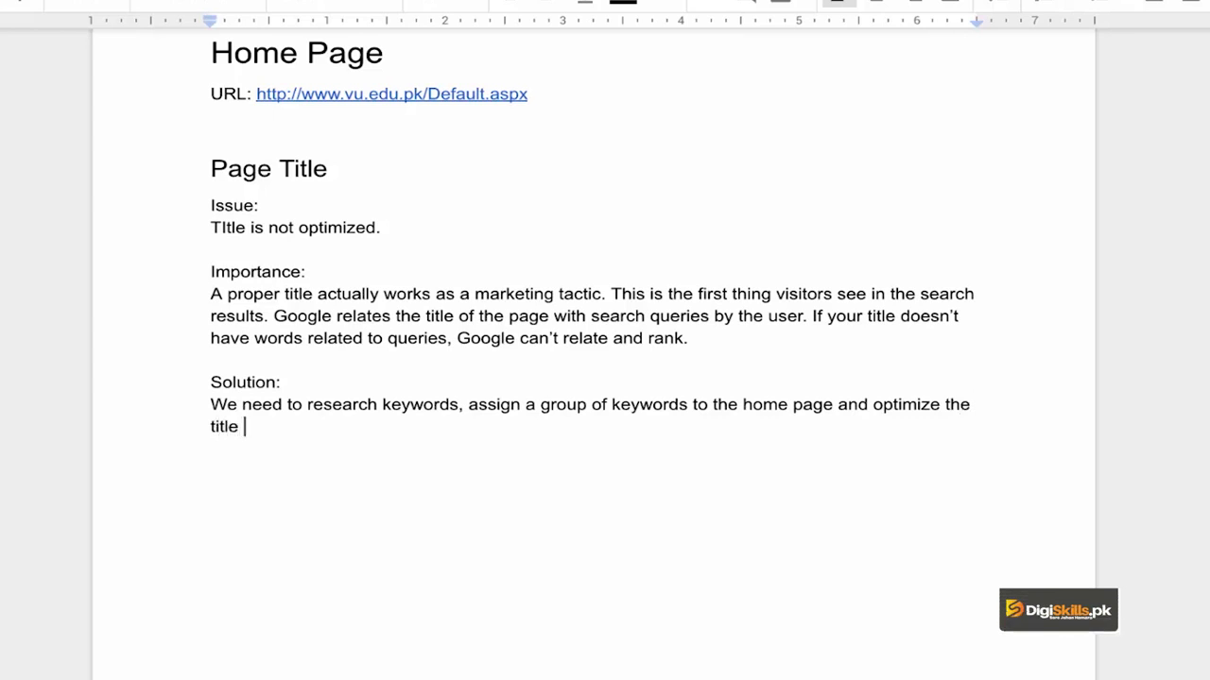
text(title from the assi)
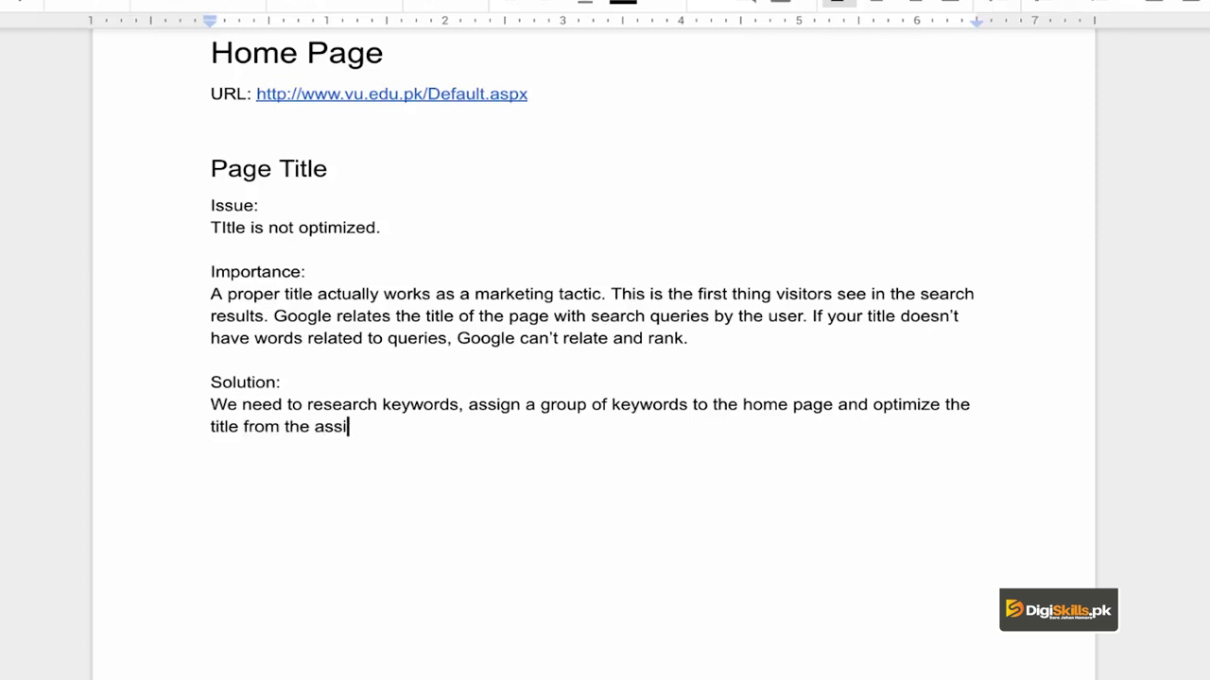
text(gne)
key(BackSpace)
text(ned keywords.)
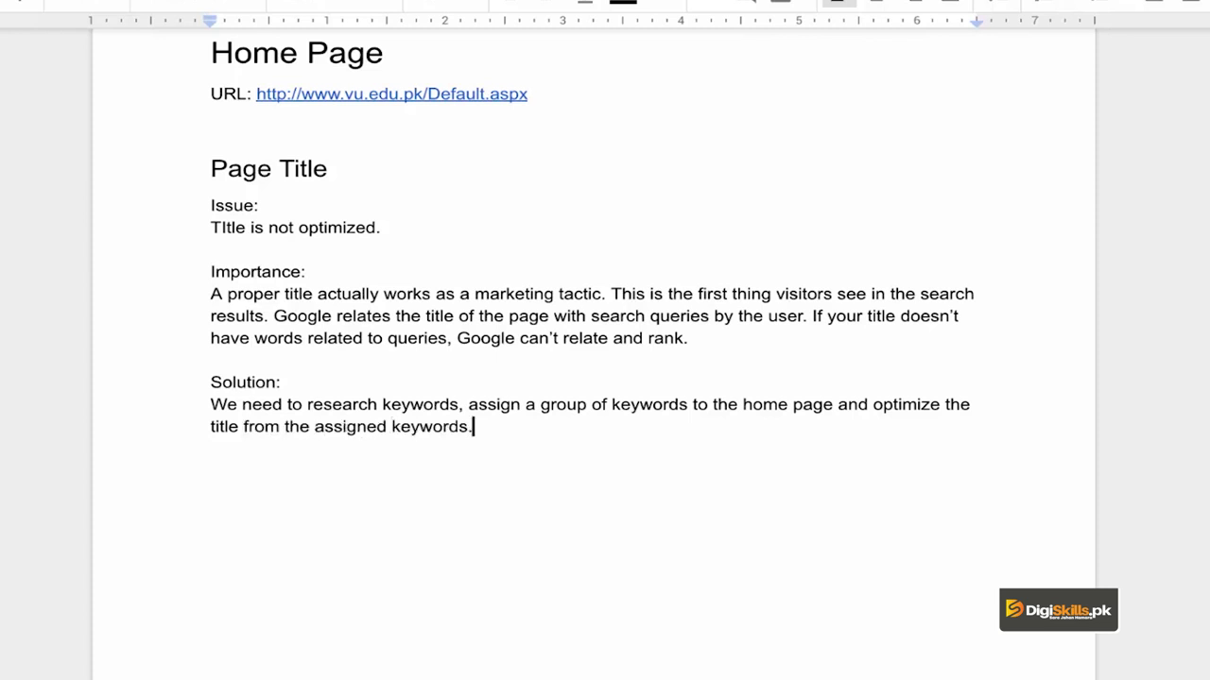
Step: Format the "Solution:" label with the Heading 3 style
key(Up)
key(Up)
key(shift+Home)
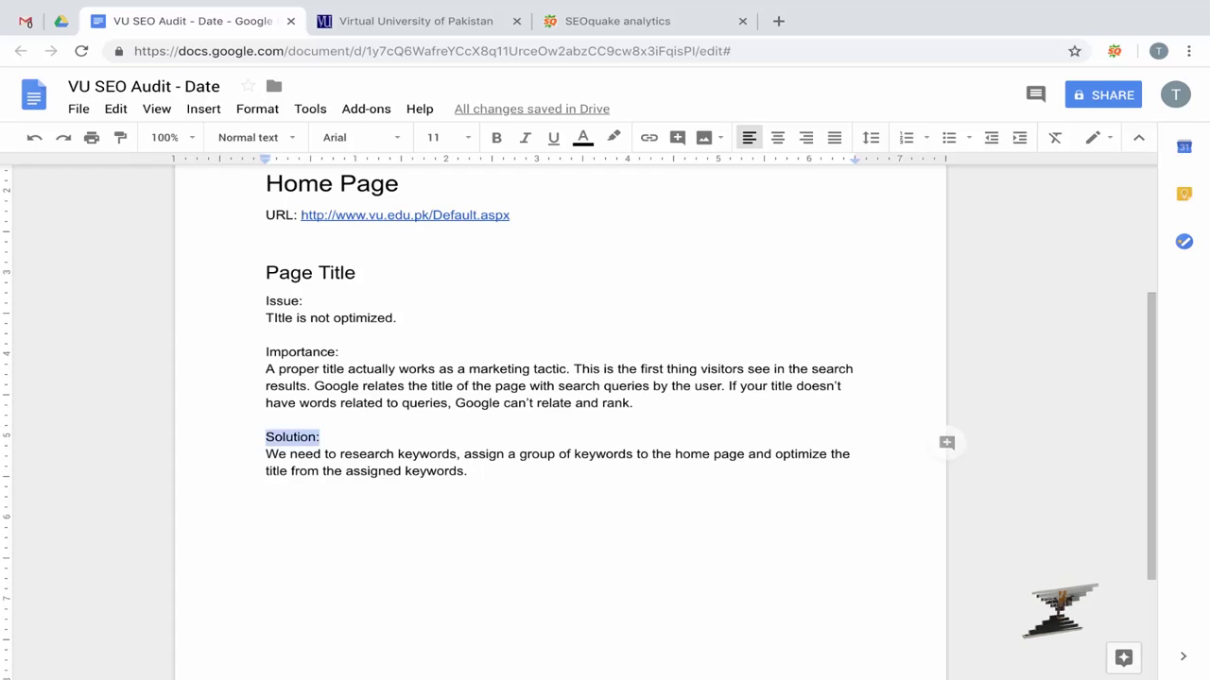
click(271, 138)
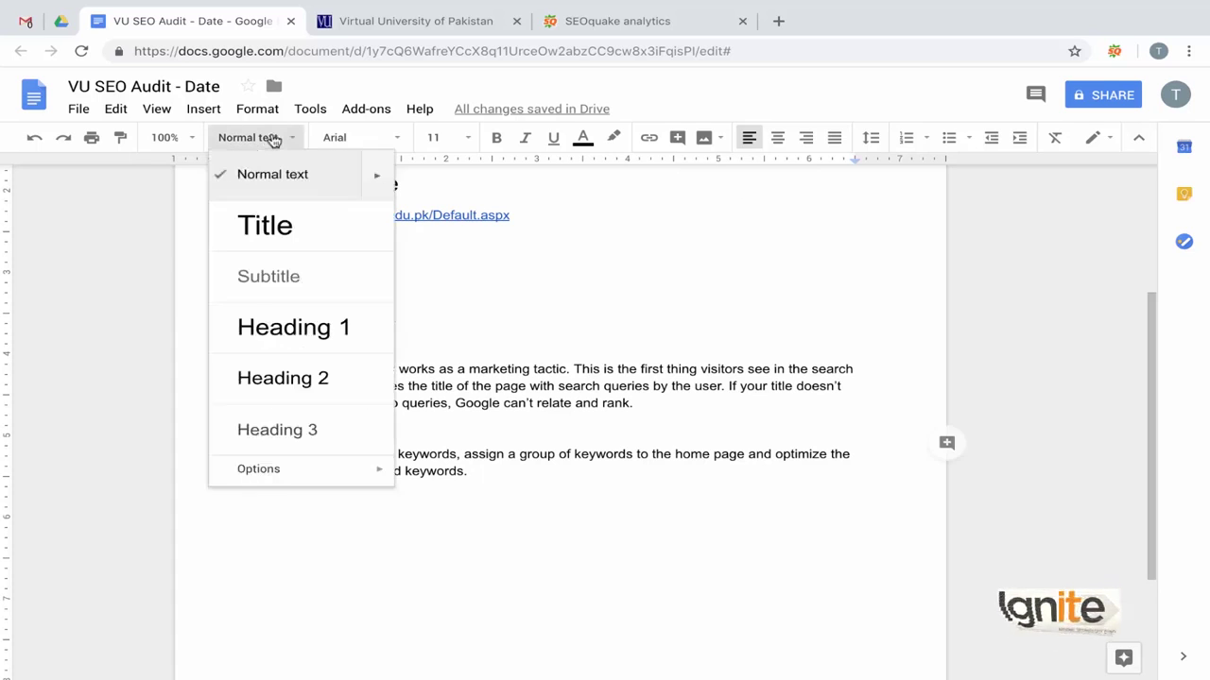
click(275, 431)
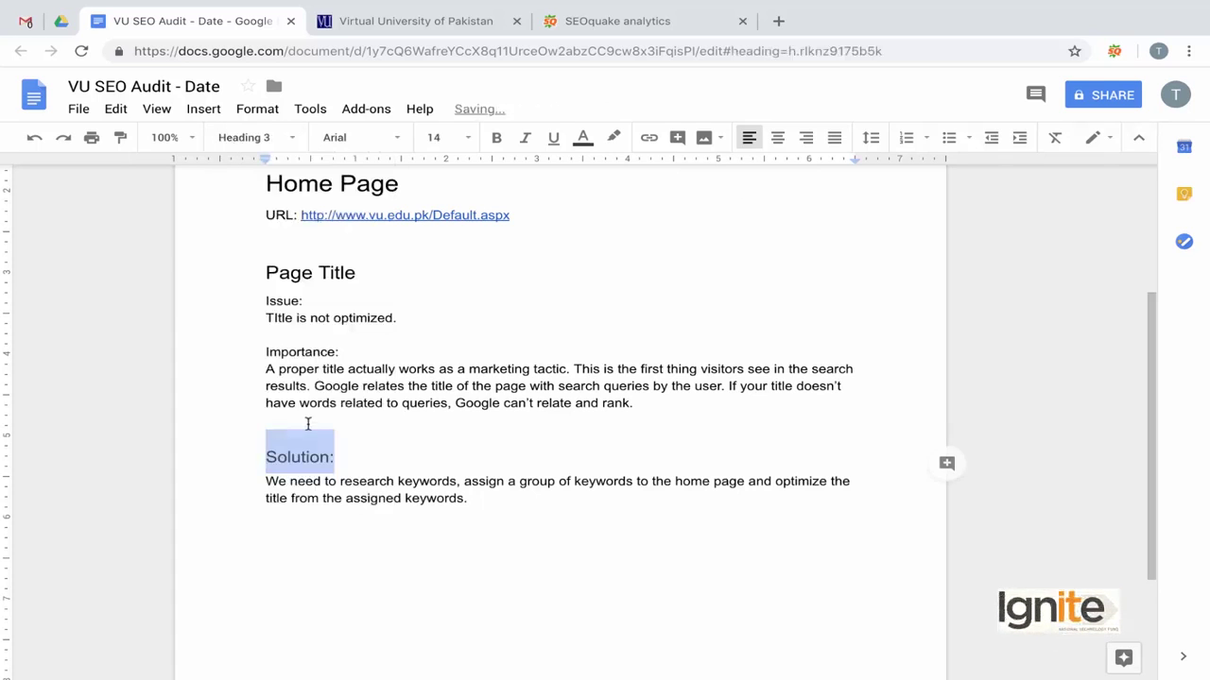
Step: Format the "Importance:" label with the Heading 3 style
click(327, 352)
double_click(327, 351)
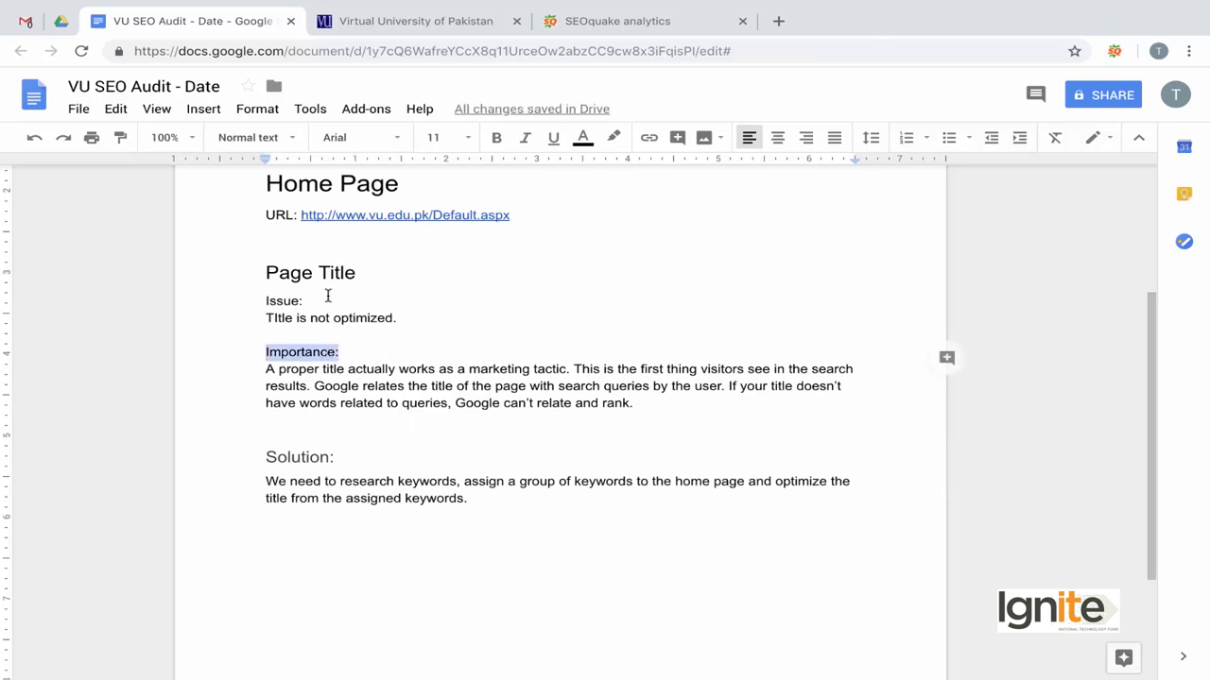
click(241, 137)
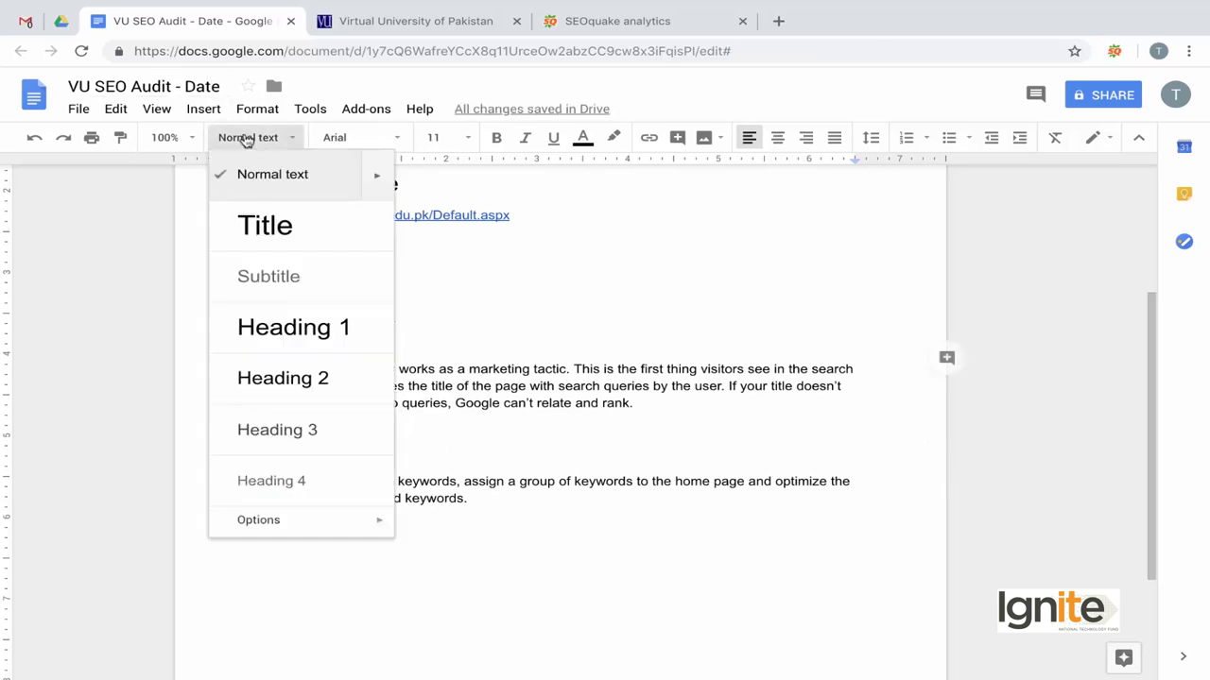
click(277, 430)
Step: Format the "Issue:" label with the Heading 3 style
click(277, 300)
double_click(277, 301)
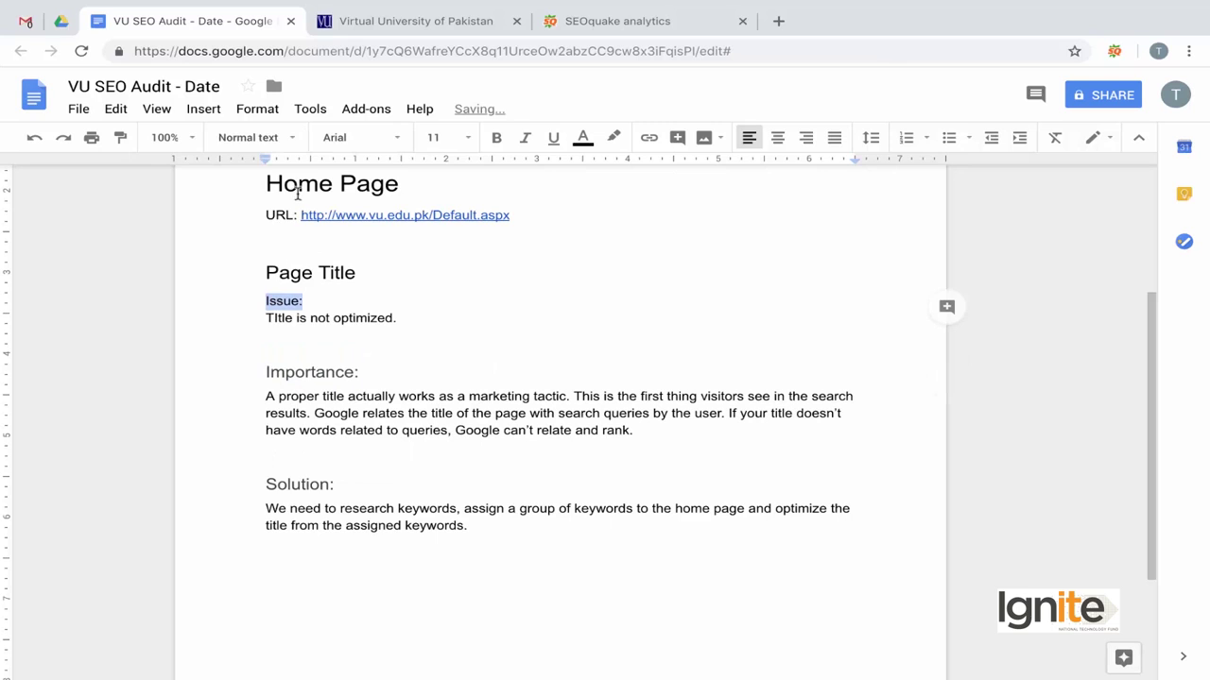
click(255, 137)
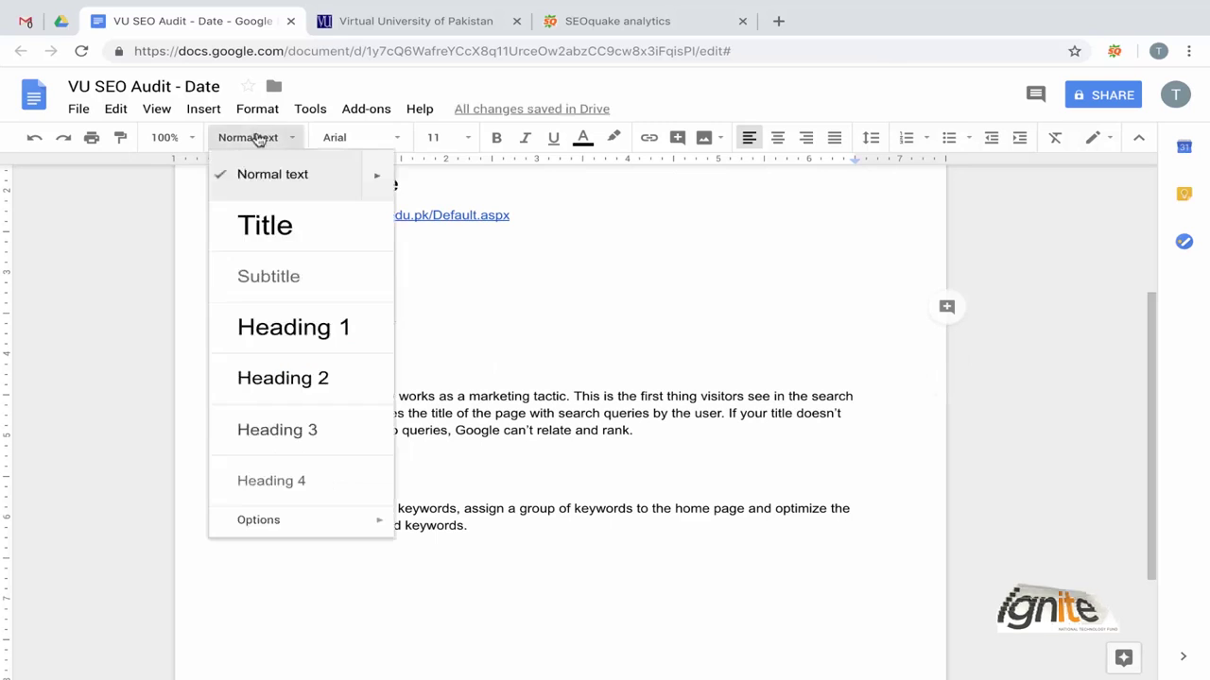
click(278, 433)
Step: Delete the blank lines directly above the "Importance:" and "Solution:" headings
click(364, 350)
key(BackSpace)
key(Right)
key(Down)
key(Down)
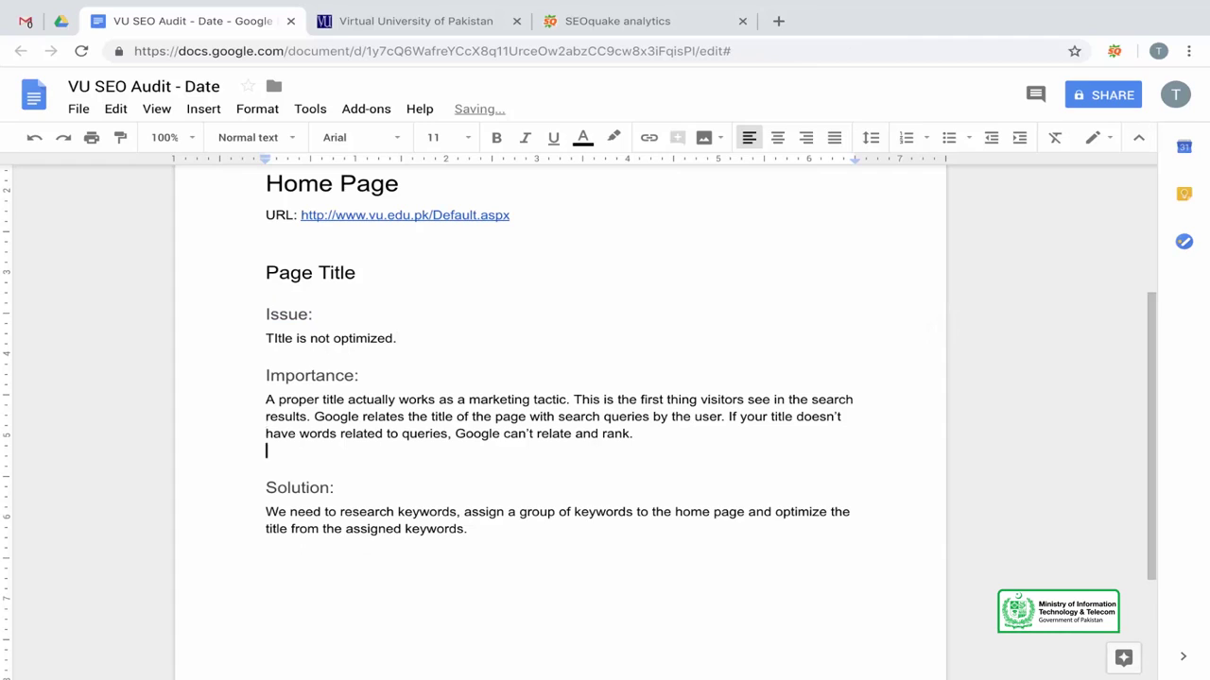
key(BackSpace)
key(Right)
key(Up)
key(Up)
key(Up)
key(Up)
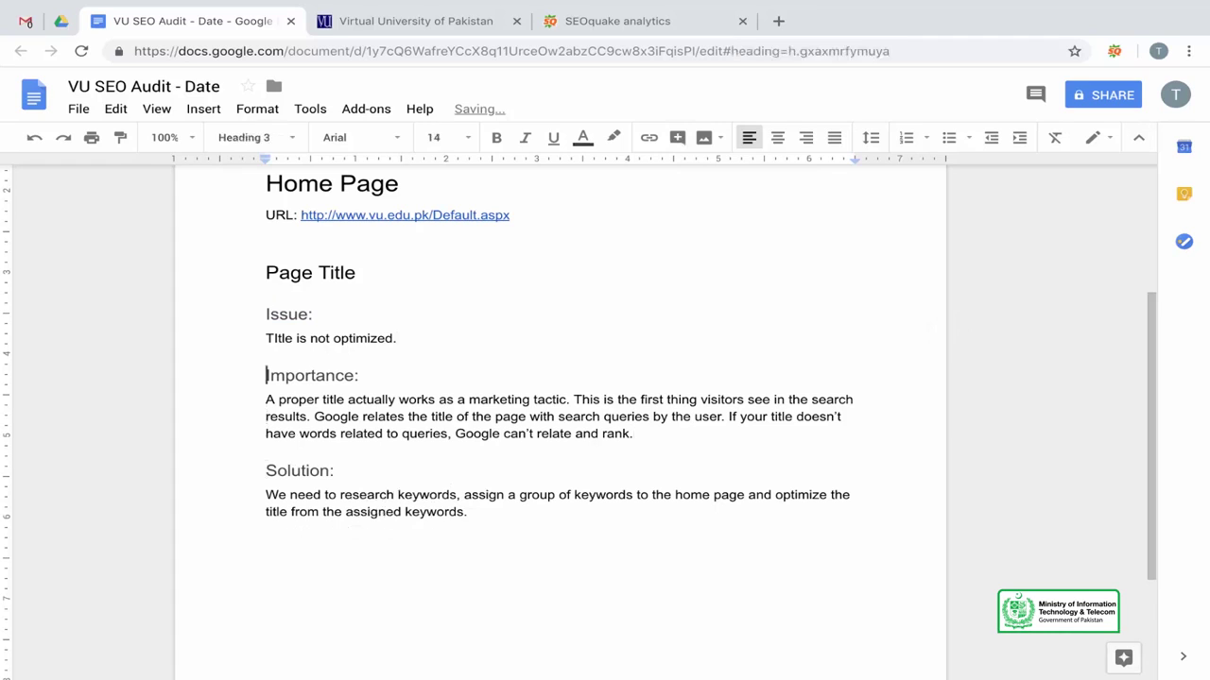
key(Up)
key(Up)
key(Down)
key(Up)
key(Up)
key(Up)
Step: Add a "Description:" label below the last paragraph of the page title's solution
key(Down)
key(Down)
key(Down)
key(Down)
key(Down)
key(Down)
key(Down)
key(Down)
key(Down)
key(Down)
key(Down)
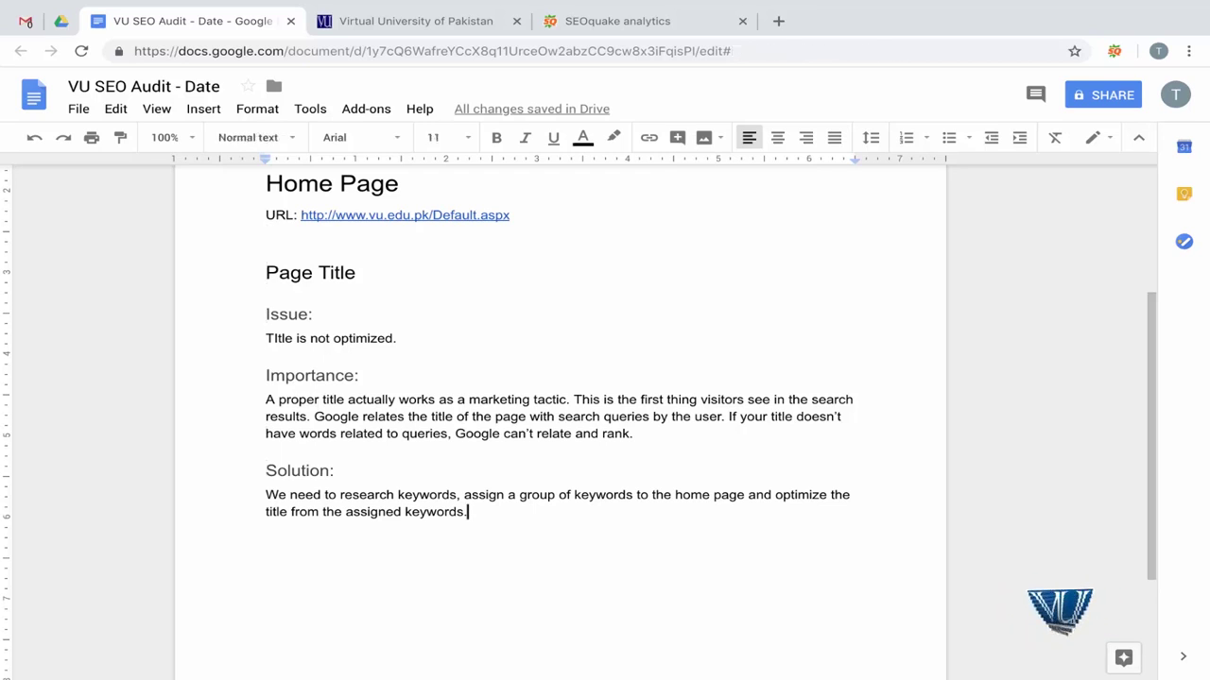
key(Return)
key(Return)
text(D)
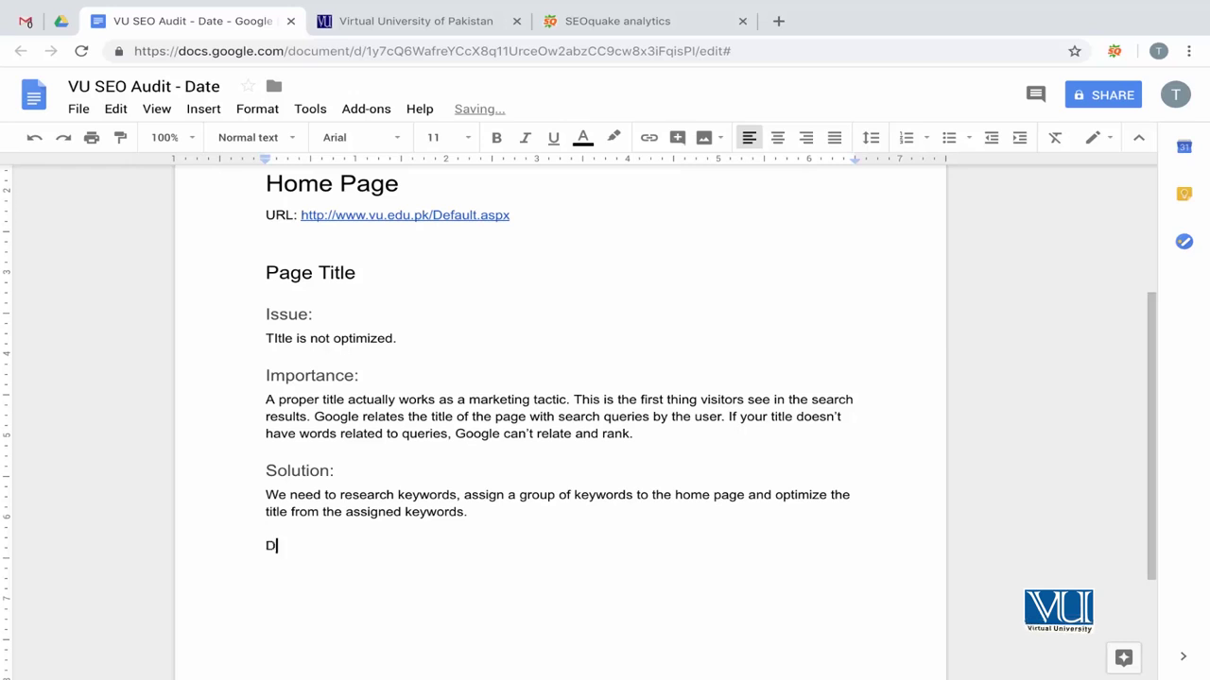
text(escriptiong)
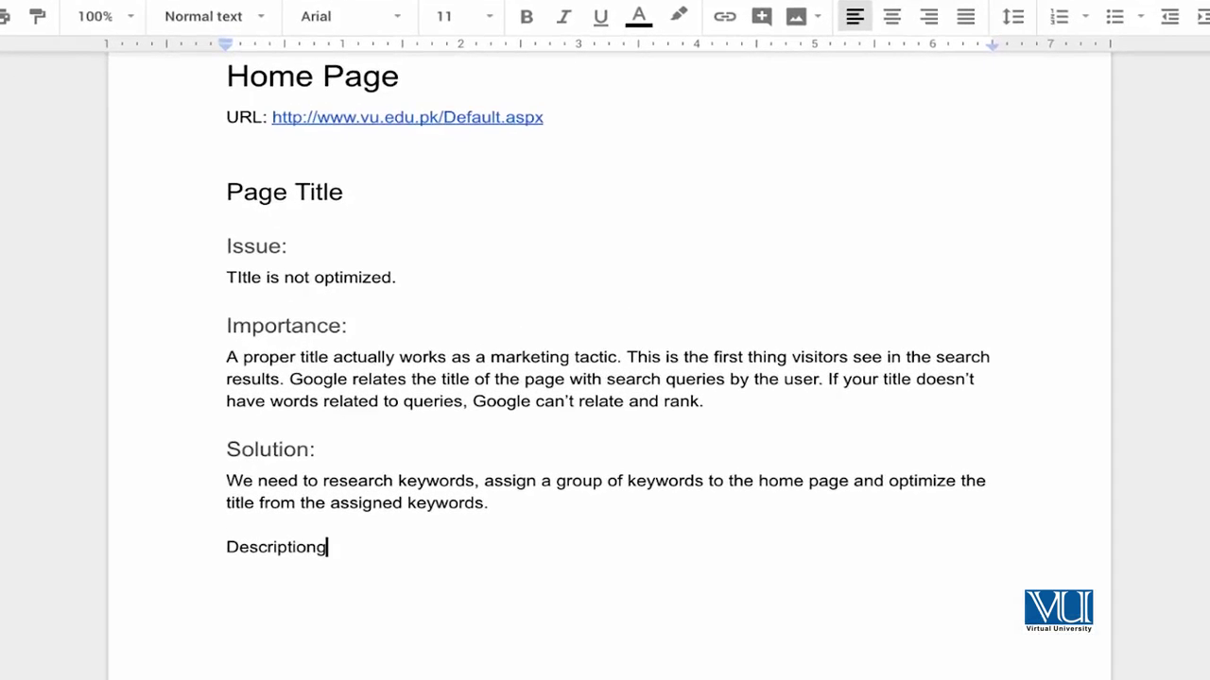
text(:)
key(Return)
key(BackSpace)
key(BackSpace)
key(BackSpace)
Step: Add "Issue:", "Importance:" and "Solution:" labels below "Description:", separated by blank lines
key(Return)
key(Return)
text(Issue:)
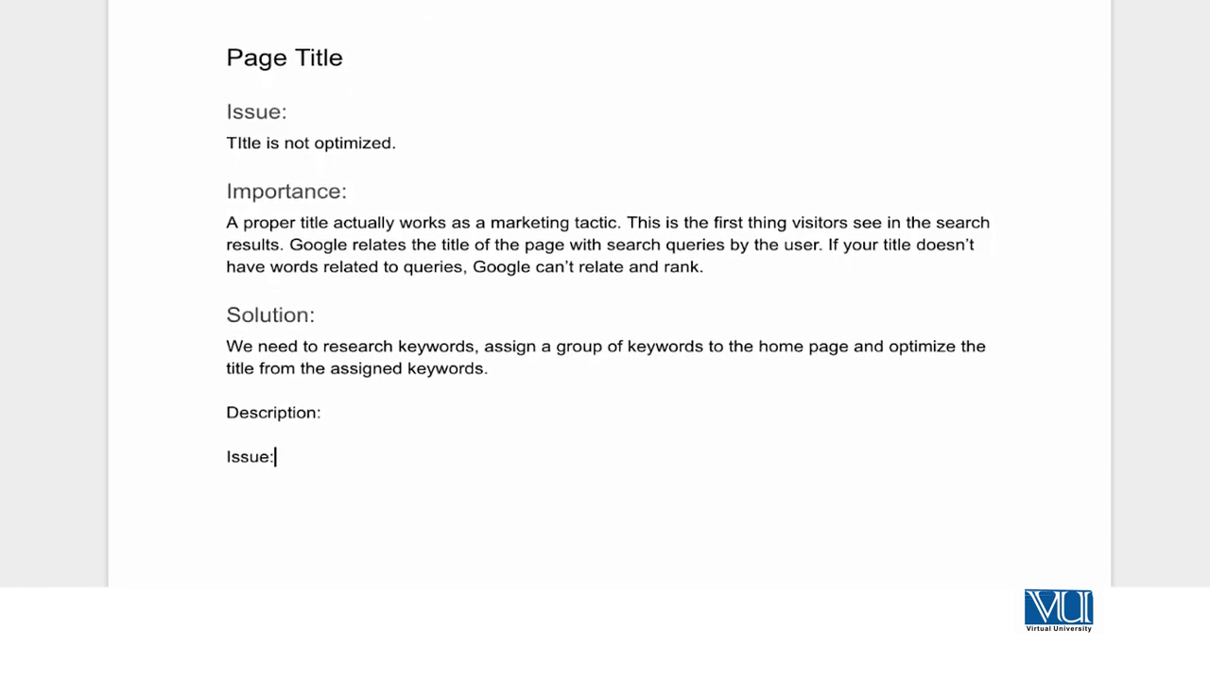
key(Return)
key(Return)
text(Importance:)
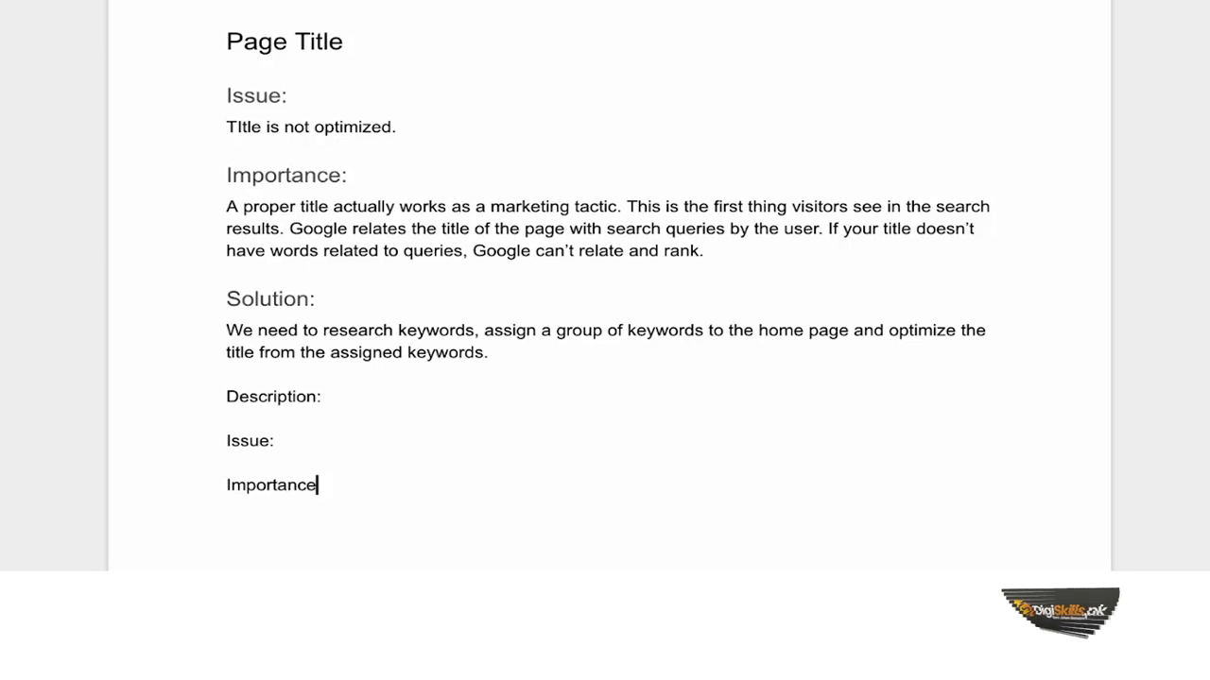
key(Return)
key(Return)
text(Solution)
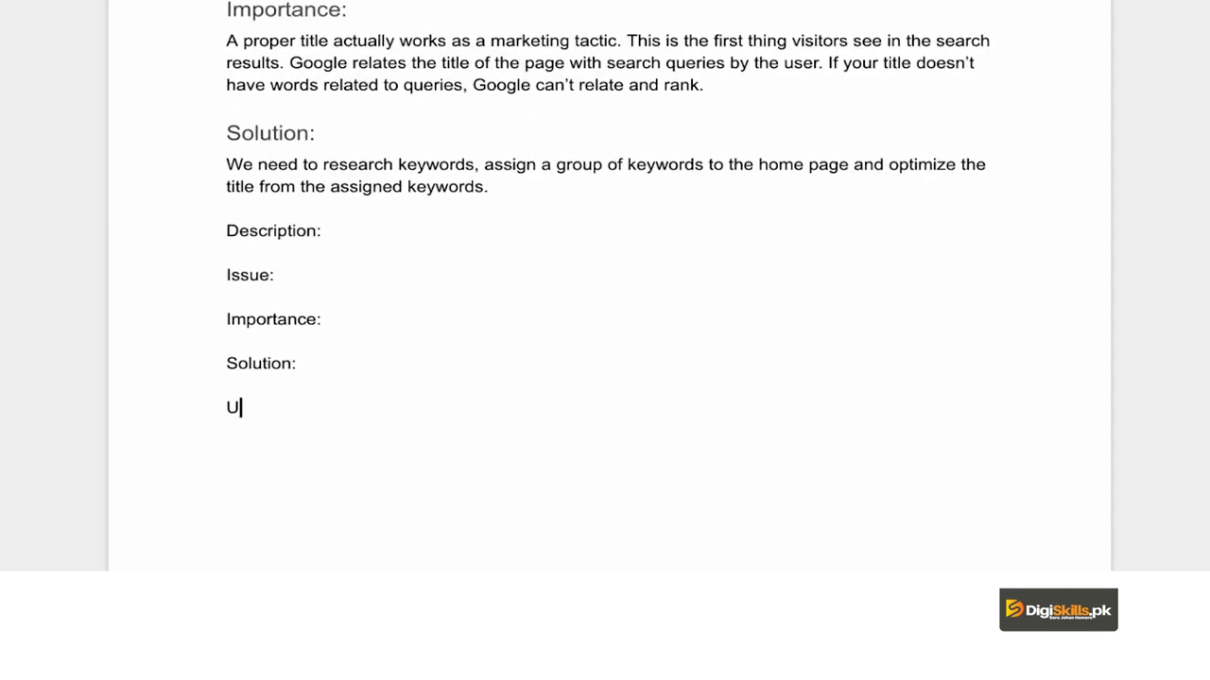
text(:)
Step: Add "URL:" and "Issues:" labels below the description's "Solution:" label
key(Return)
key(Return)
text(Issues:)
key(Return)
Step: Copy the description's "Issue:", "Importance:" and "Solution:" labels and place them under "URL:" in place of "Issues:"
click(228, 341)
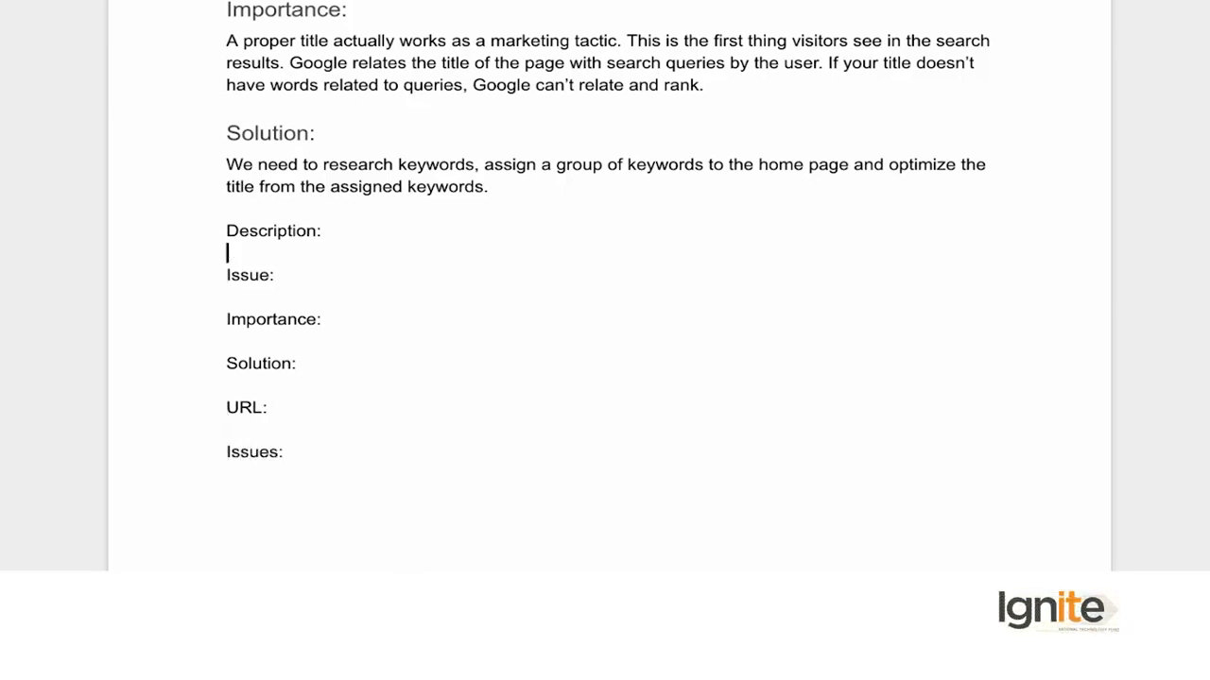
key(Down)
key(shift+Down)
key(shift+Down)
key(shift+Down)
key(shift+Down)
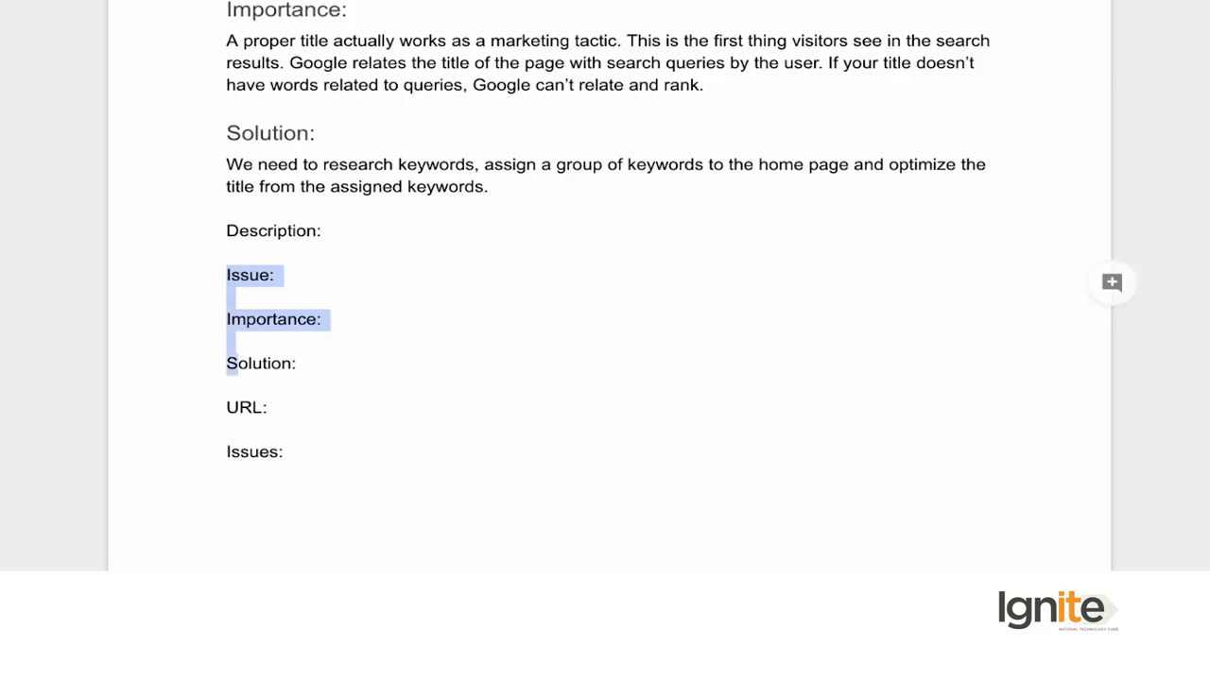
click(227, 473)
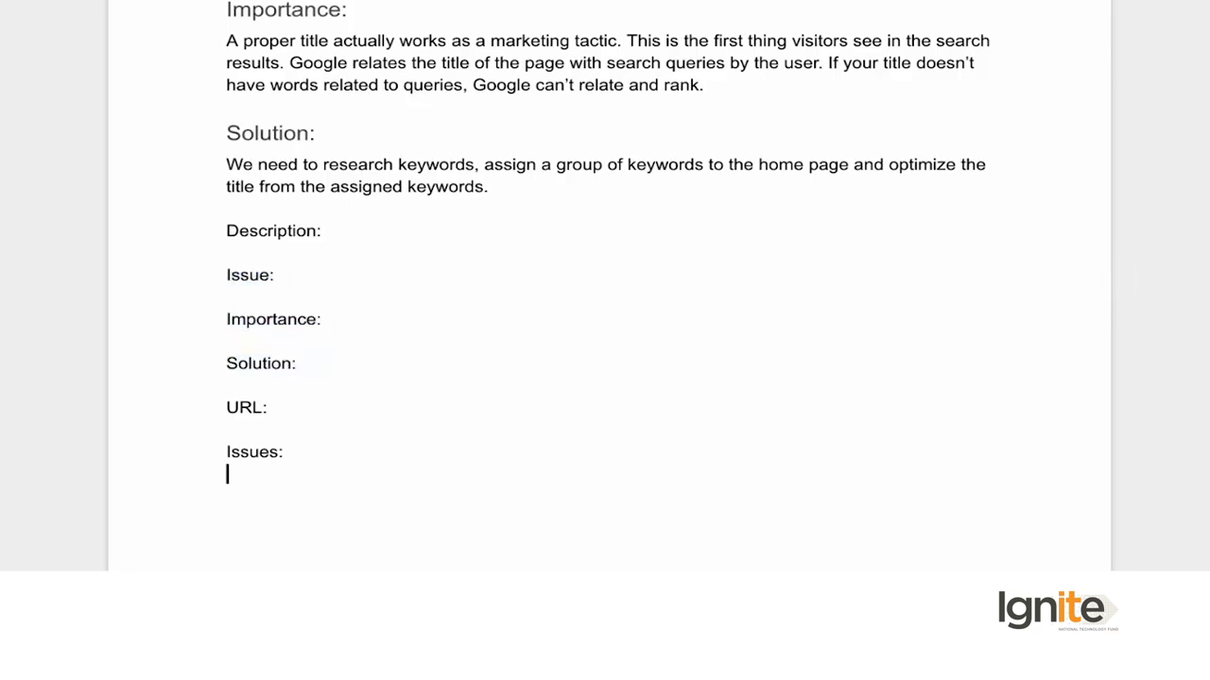
key(shift+End)
text(Issue:  Importance:  Solution:)
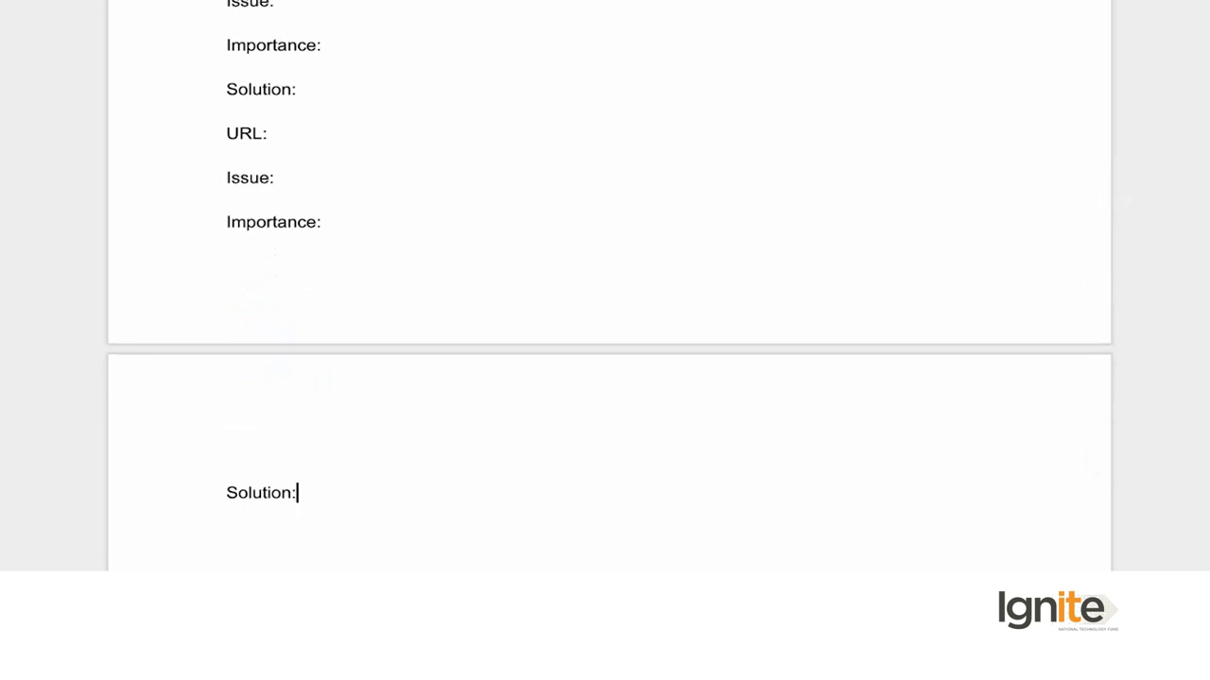
Step: Delete the blank line between the home page URL and the "Page Title" heading
key(Up)
key(Up)
key(Up)
key(Up)
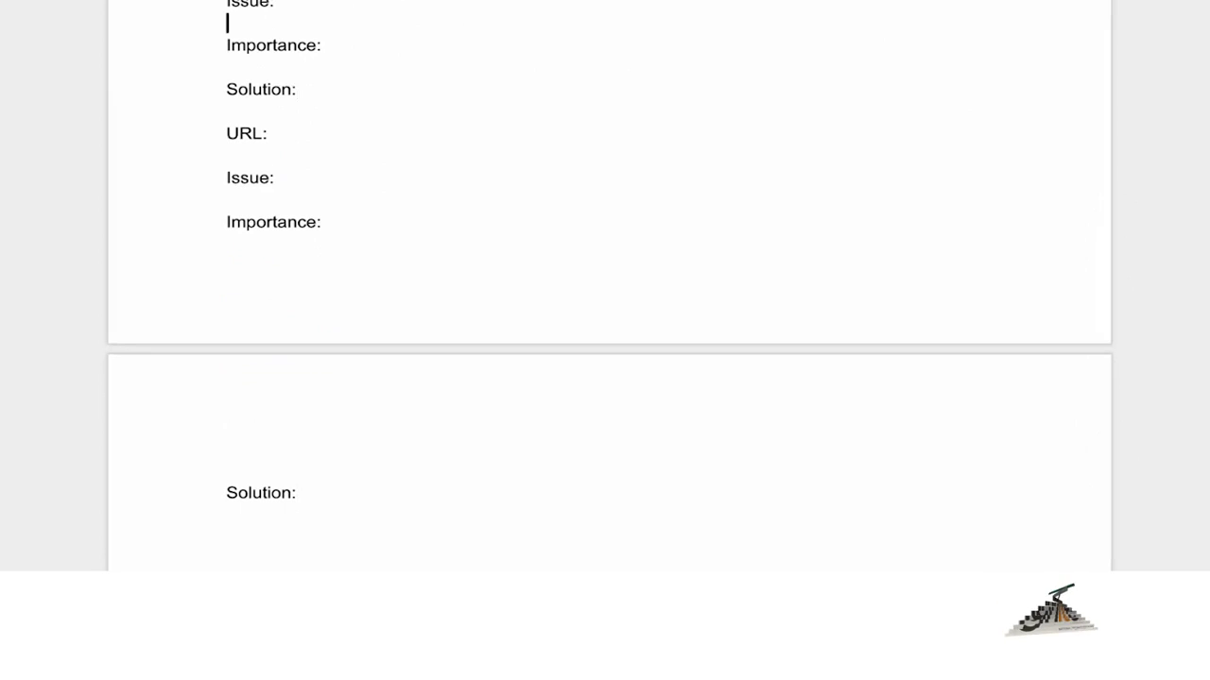
key(Up)
key(Up)
key(Up)
key(Up)
key(Up)
key(Up)
key(Up)
key(Up)
key(Up)
key(Up)
key(Up)
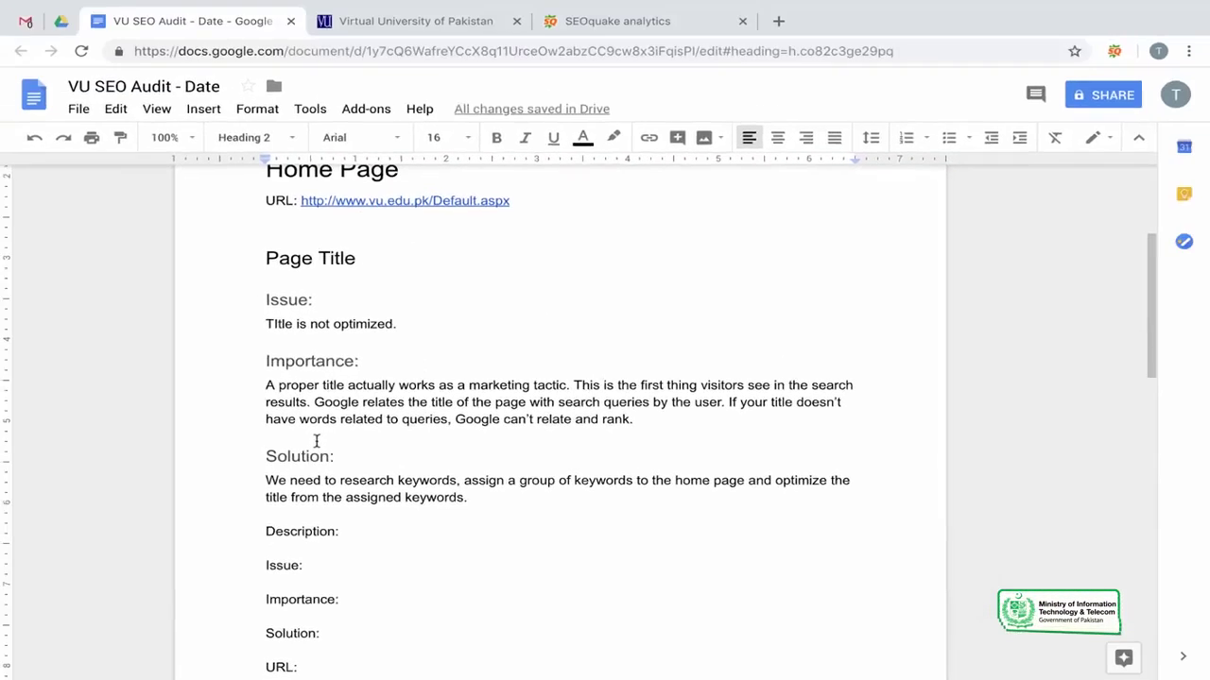
key(Up)
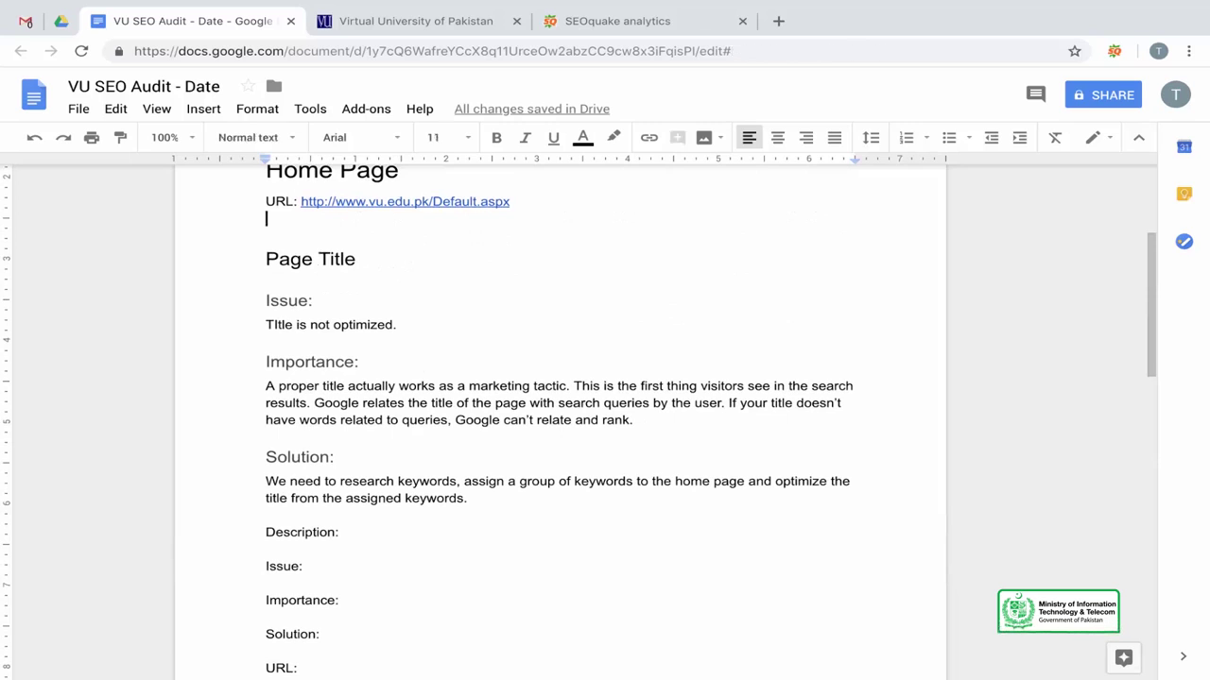
key(BackSpace)
click(371, 522)
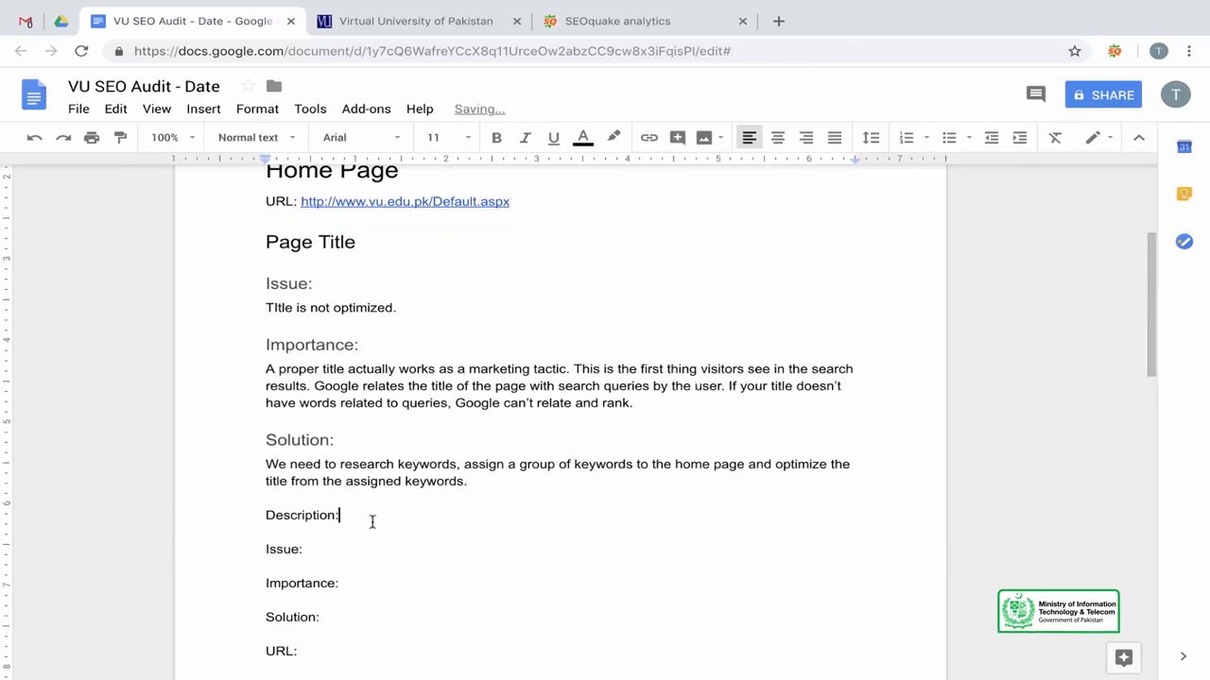
scroll(359, 532, down, 3)
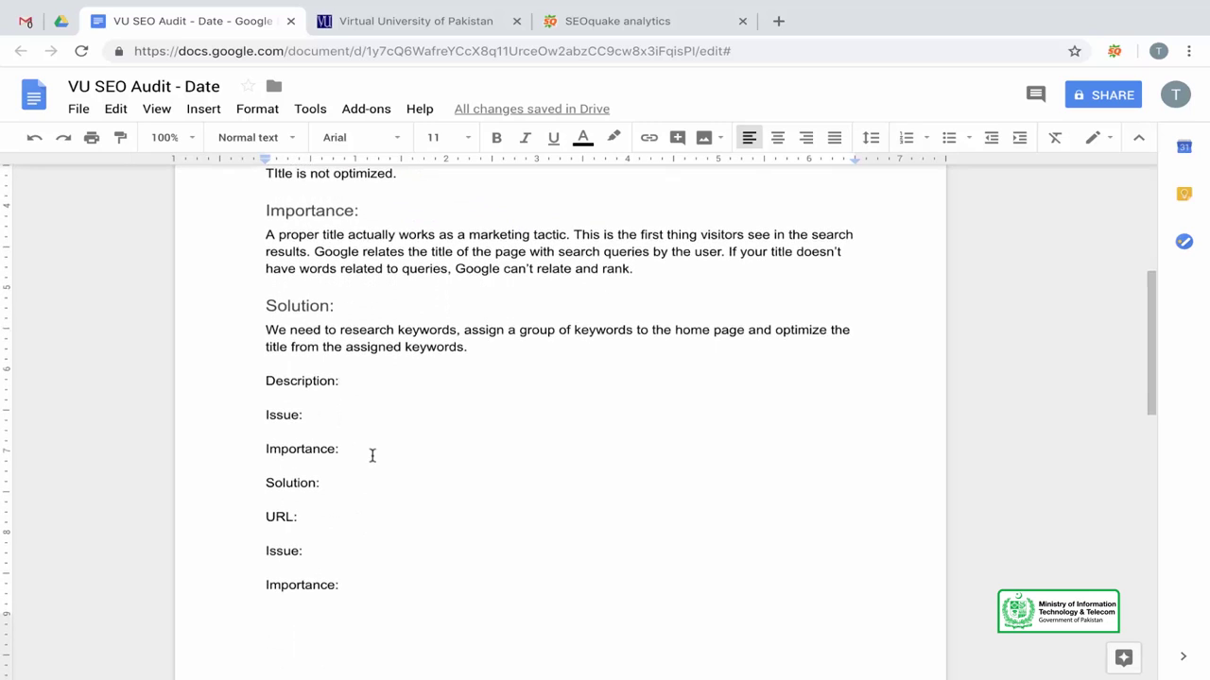
click(375, 583)
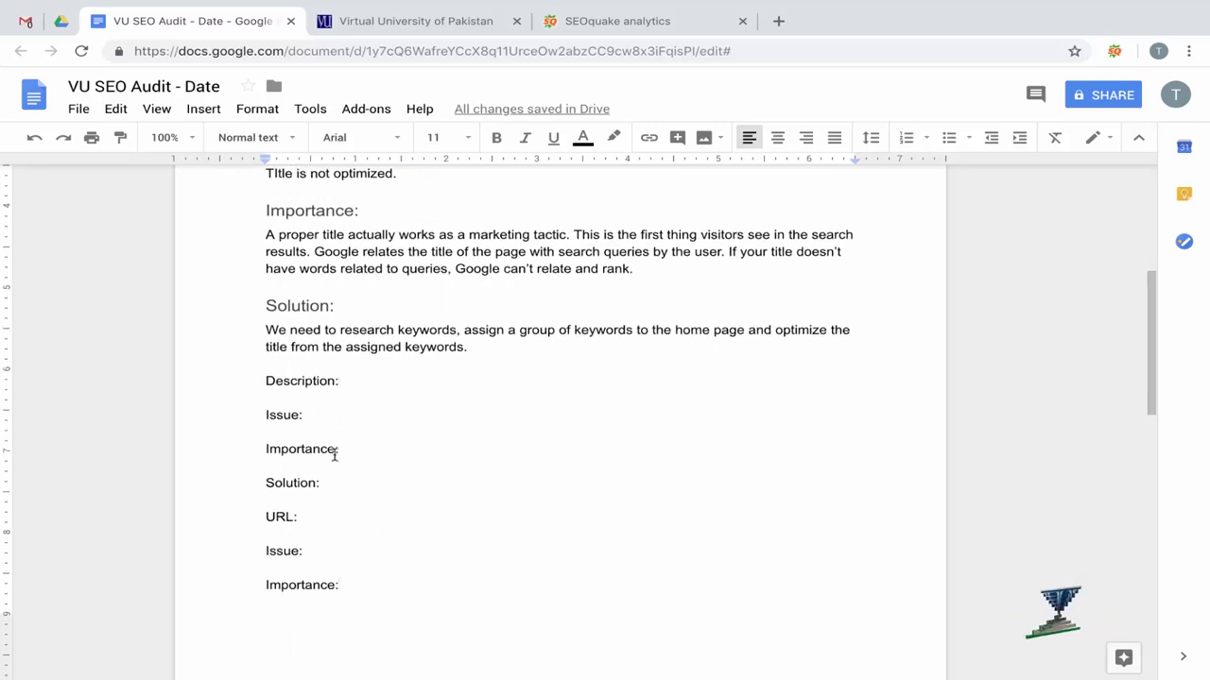
key(Return)
key(Return)
key(Return)
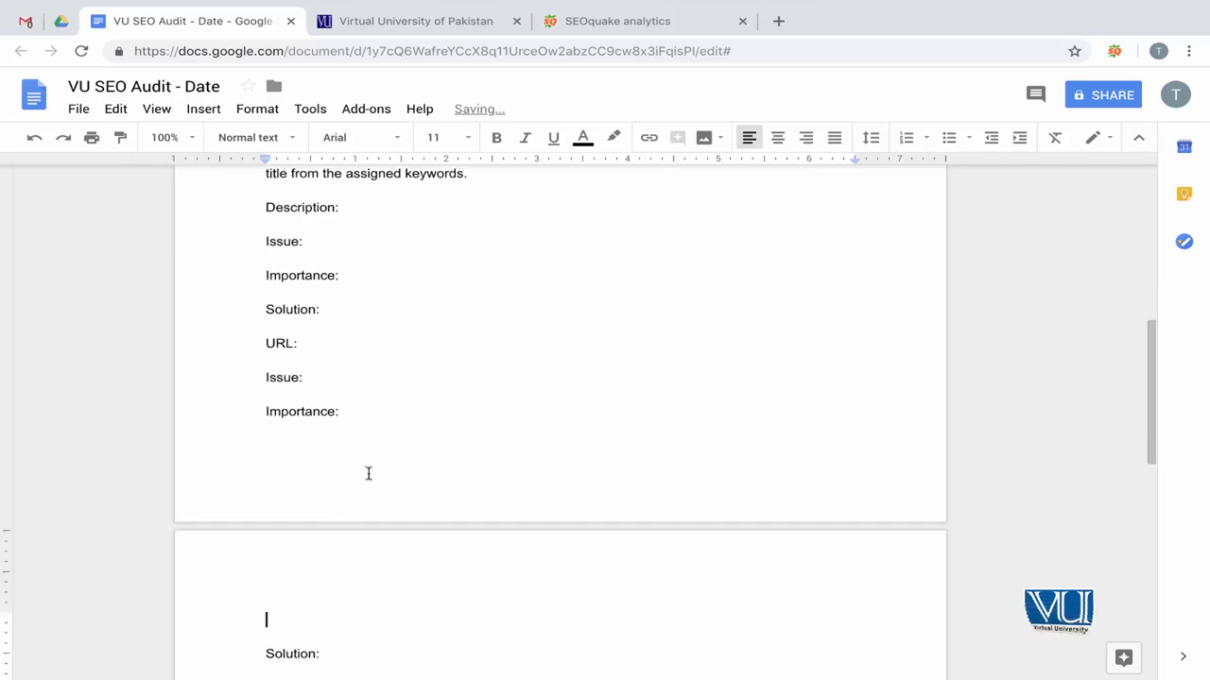
key(BackSpace)
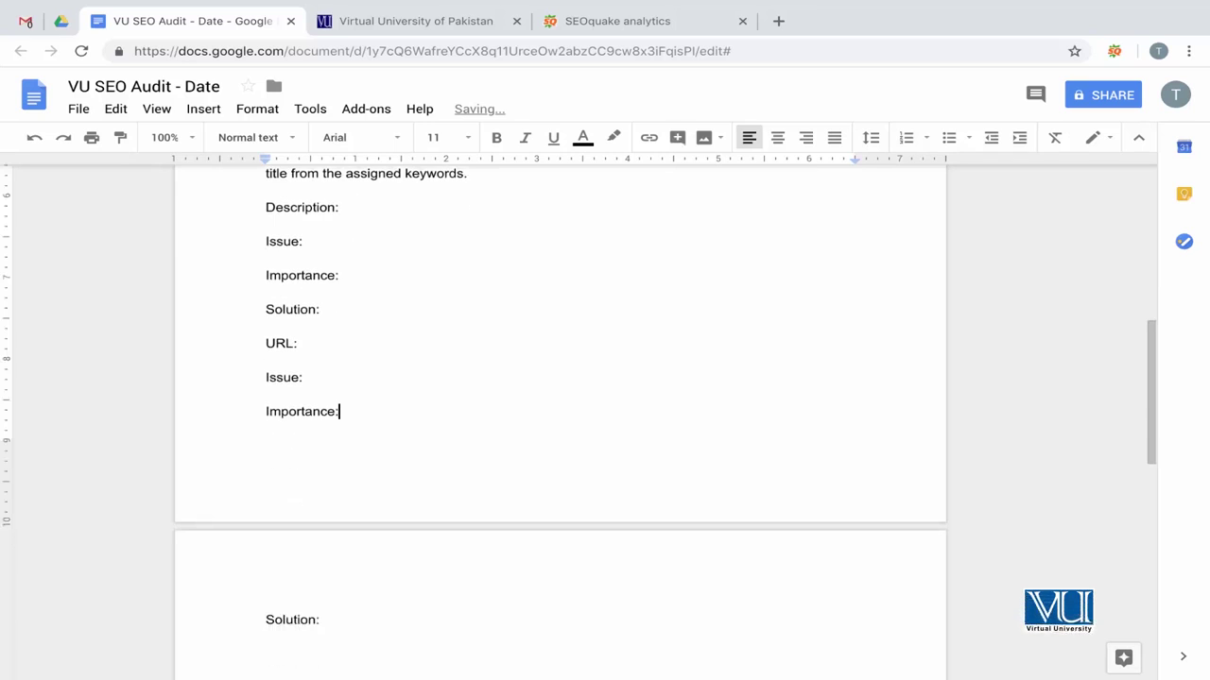
Step: Check the home page's basic info and parameters in SEOquake analytics against the audit document's outline
click(625, 28)
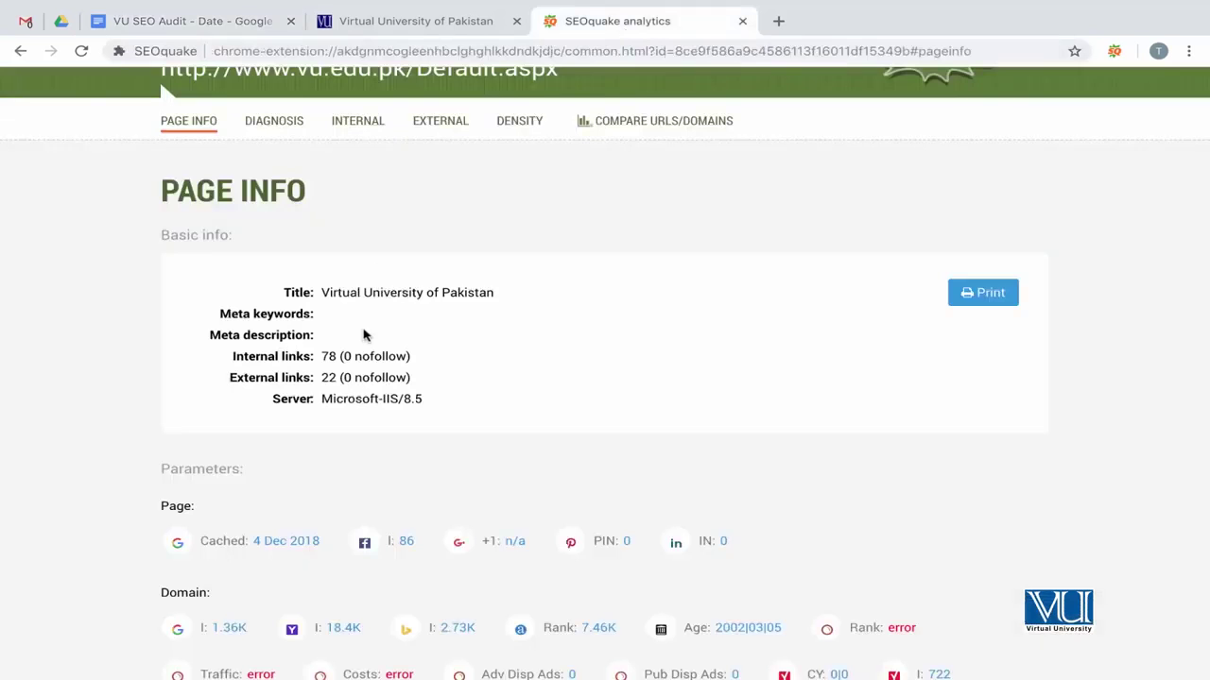
scroll(302, 412, down, 2)
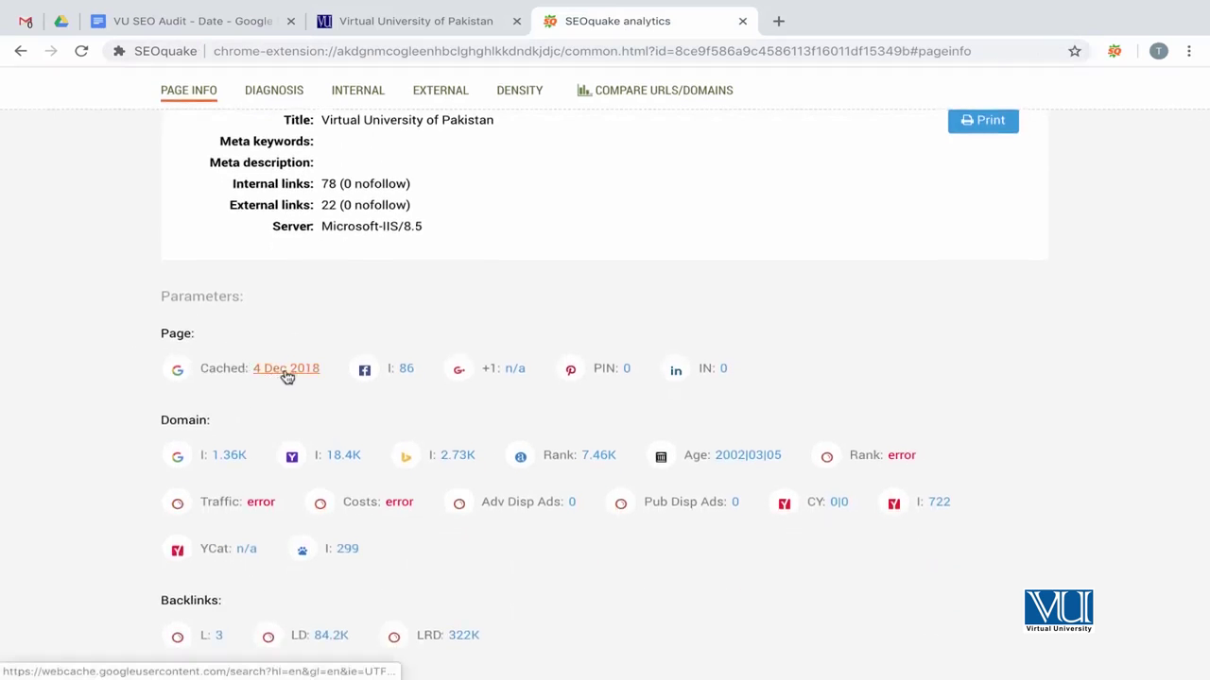
click(372, 20)
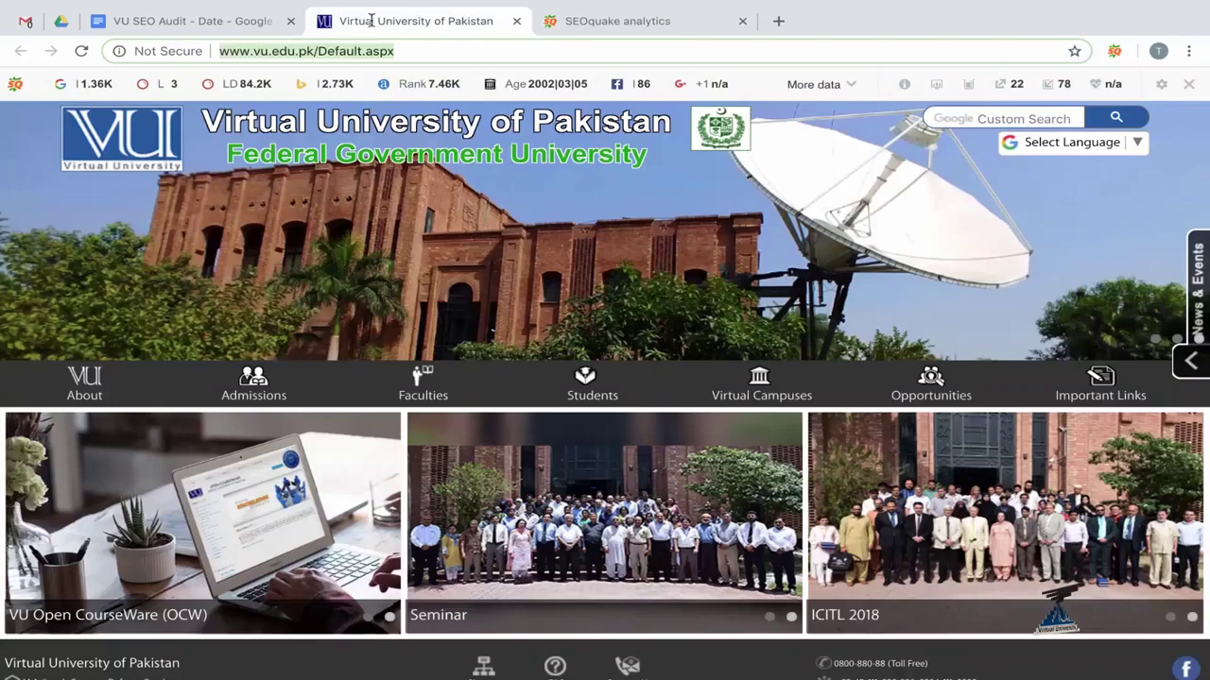
click(259, 22)
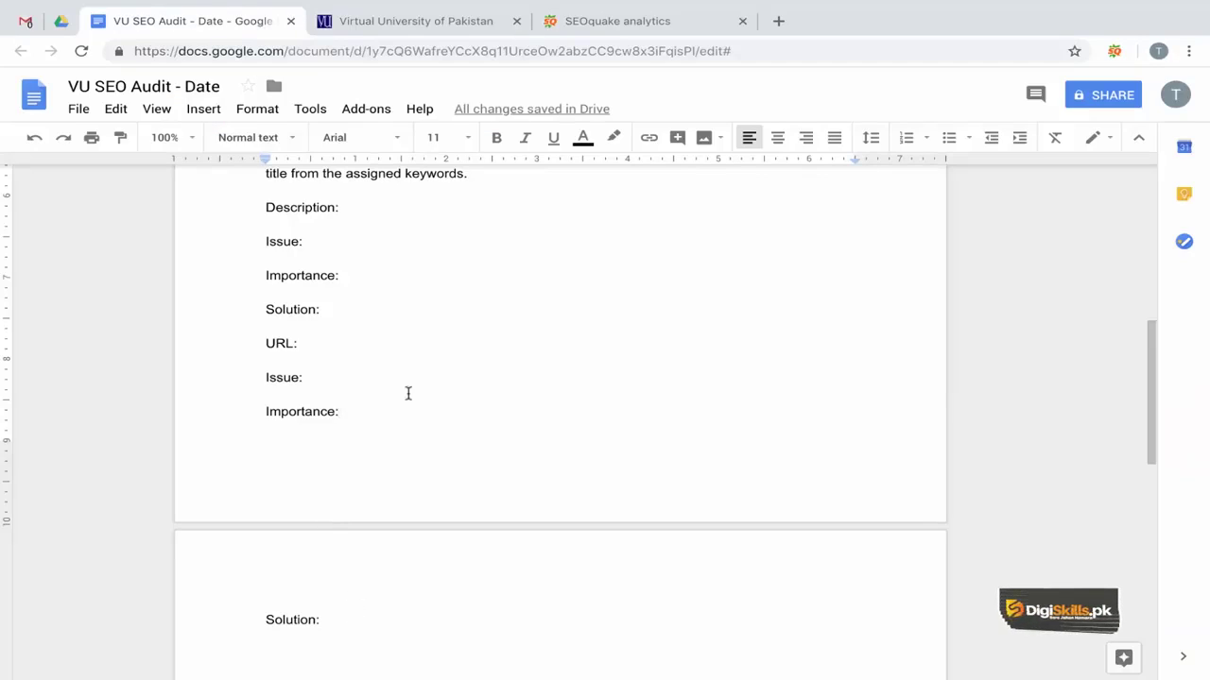
scroll(323, 627, down, 2)
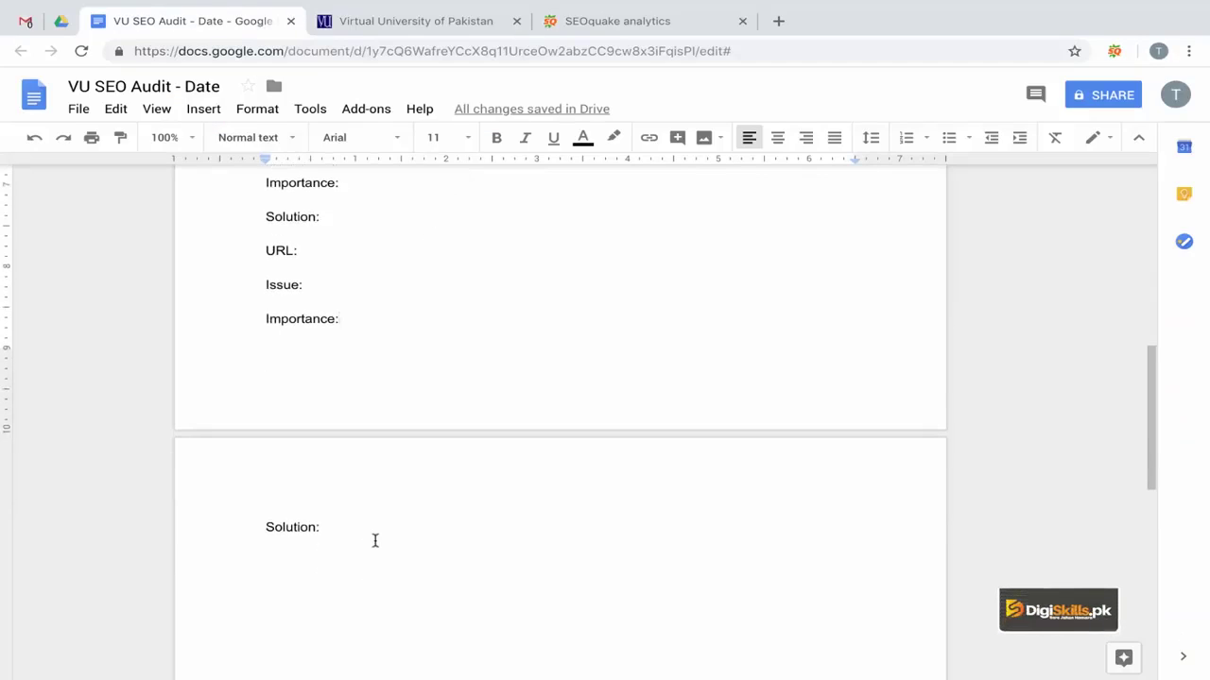
scroll(375, 540, up, 5)
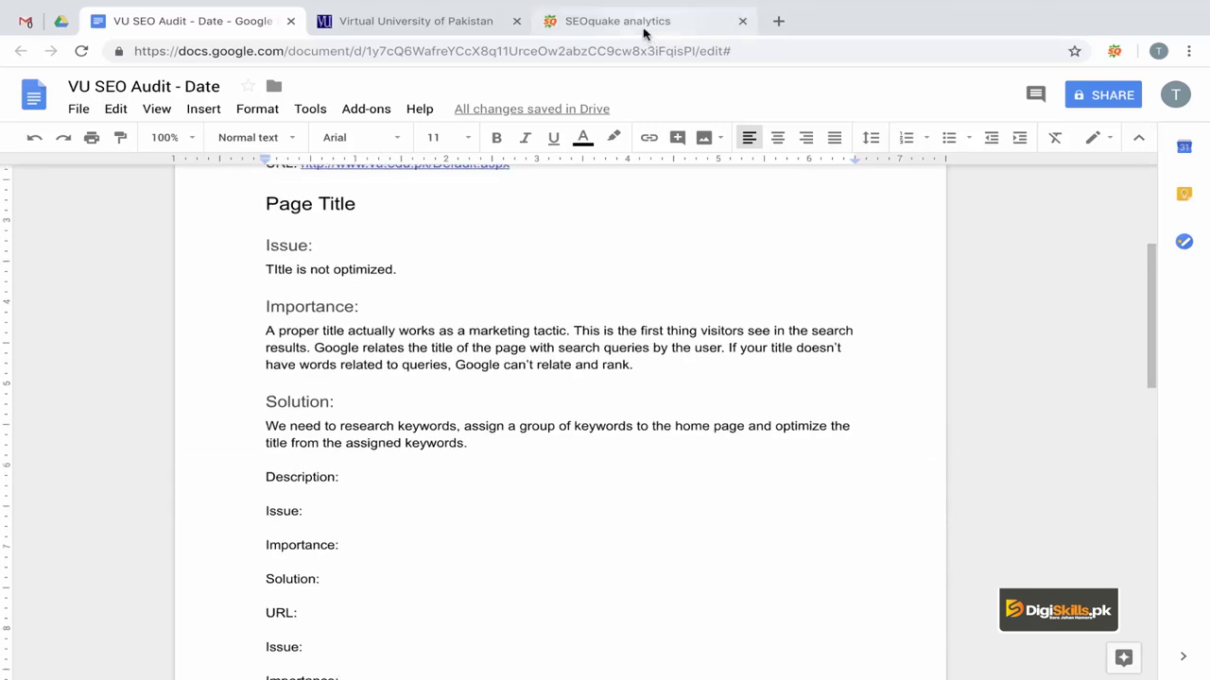
Step: Examine the single-word and multi-word keyword density tables for the home page in SEOquake analytics
click(644, 28)
scroll(377, 220, up, 1)
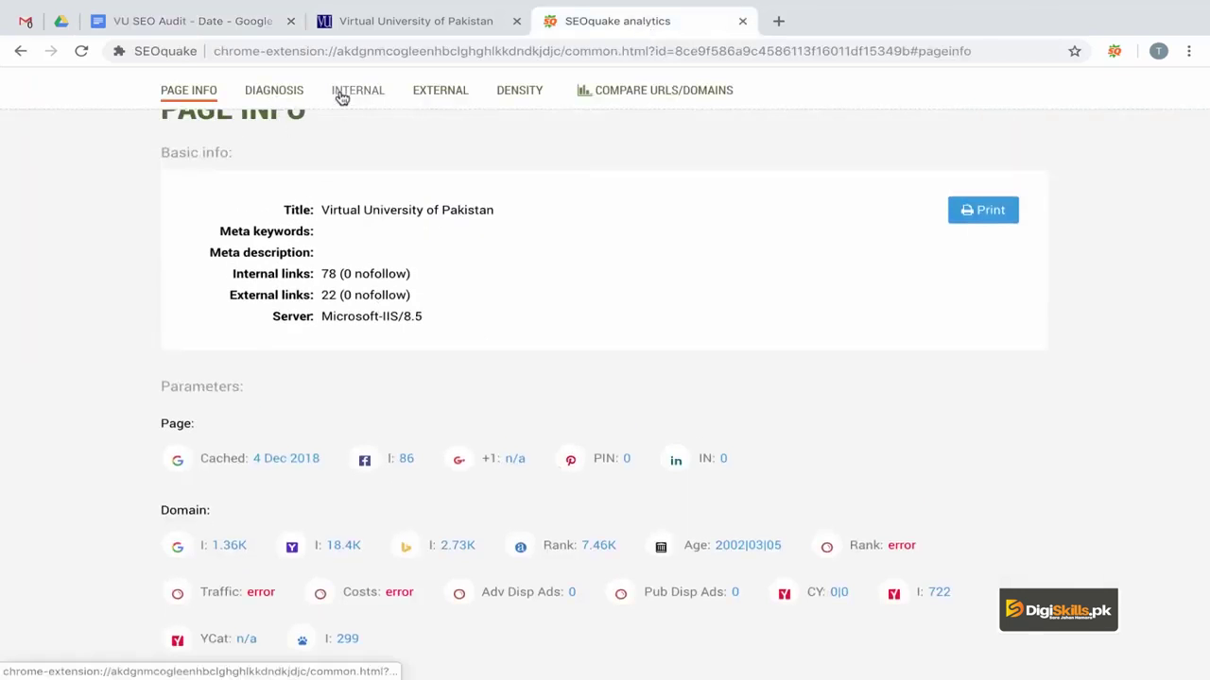
scroll(351, 337, down, 7)
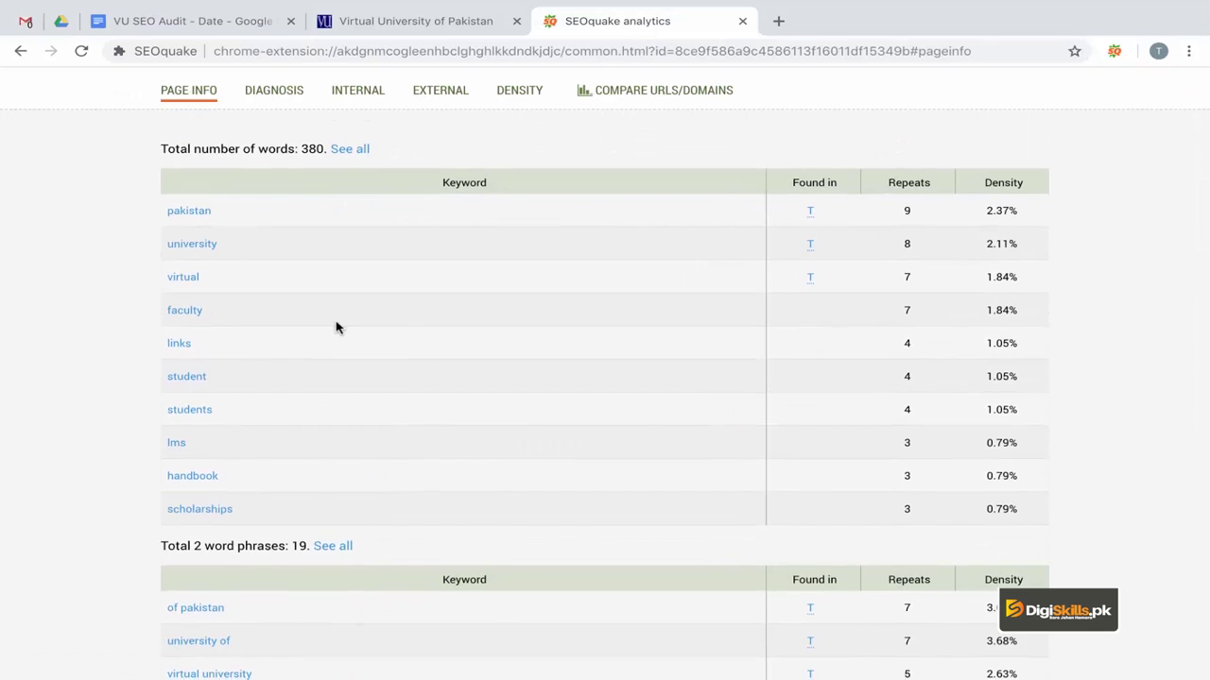
scroll(321, 303, down, 1)
scroll(318, 361, down, 7)
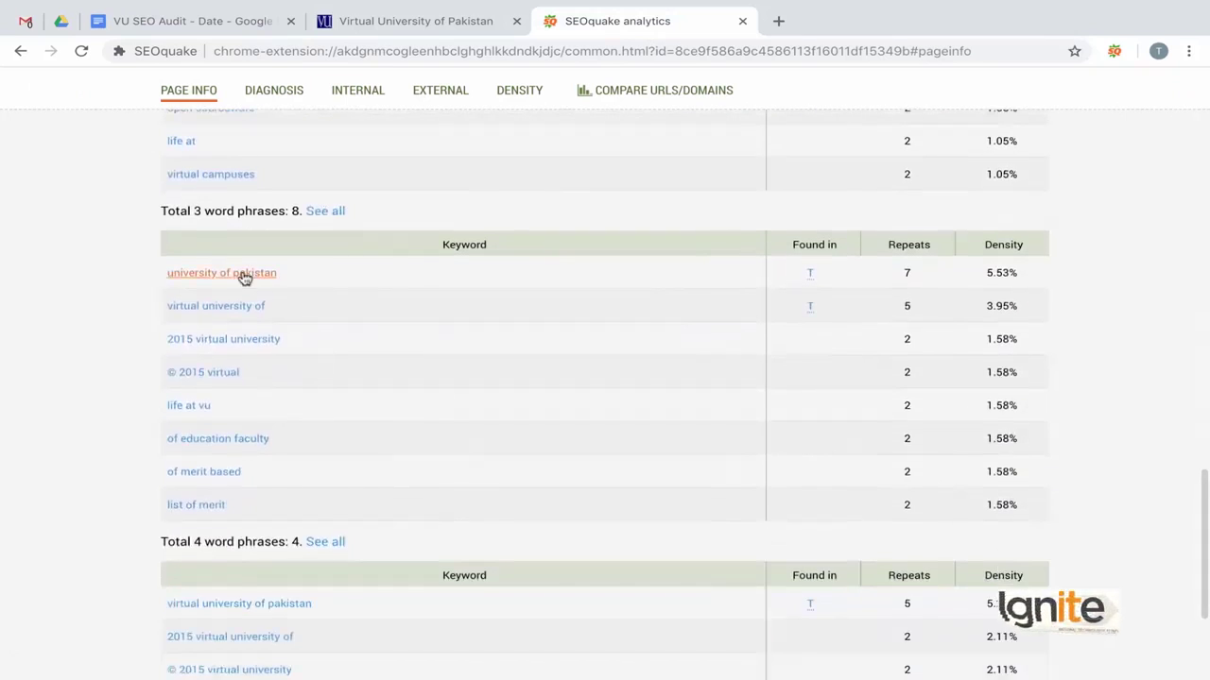
scroll(312, 516, down, 2)
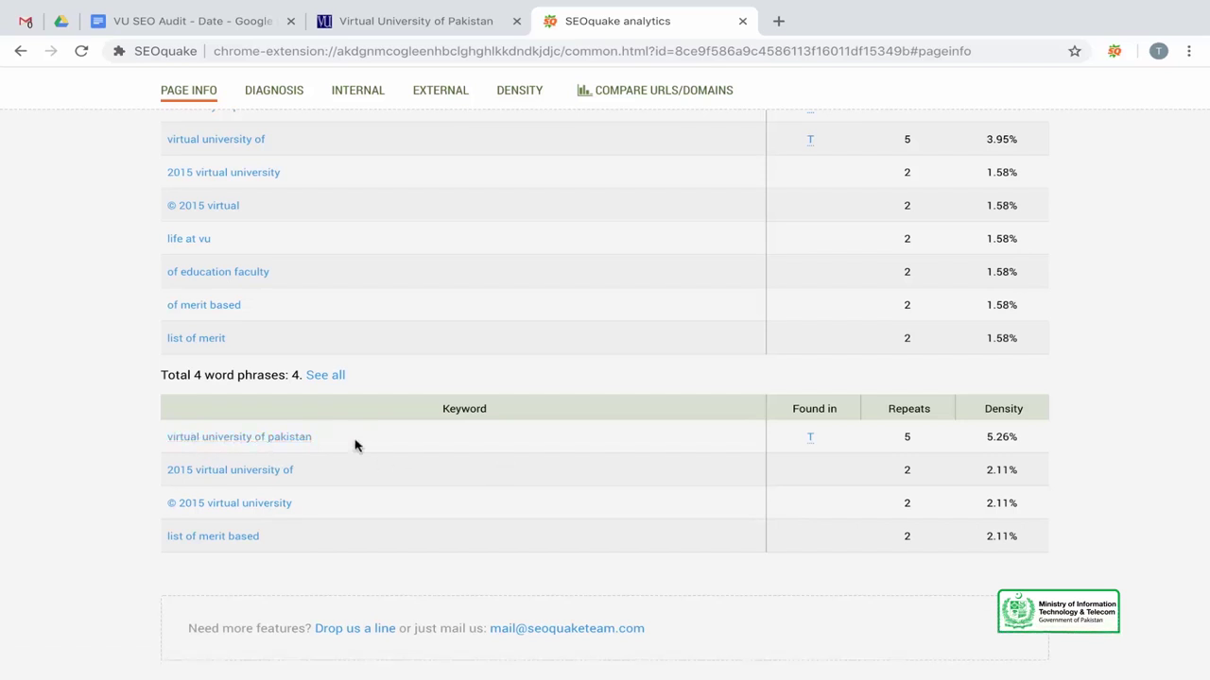
scroll(355, 439, up, 2)
scroll(356, 426, down, 2)
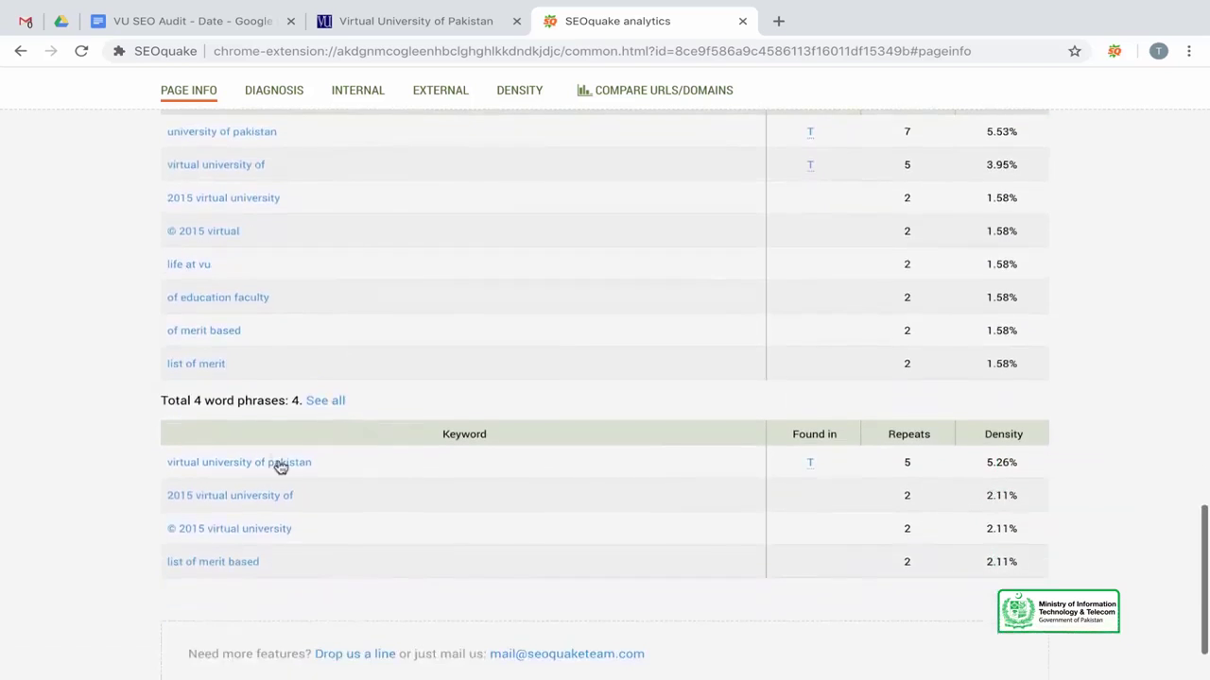
scroll(315, 502, up, 5)
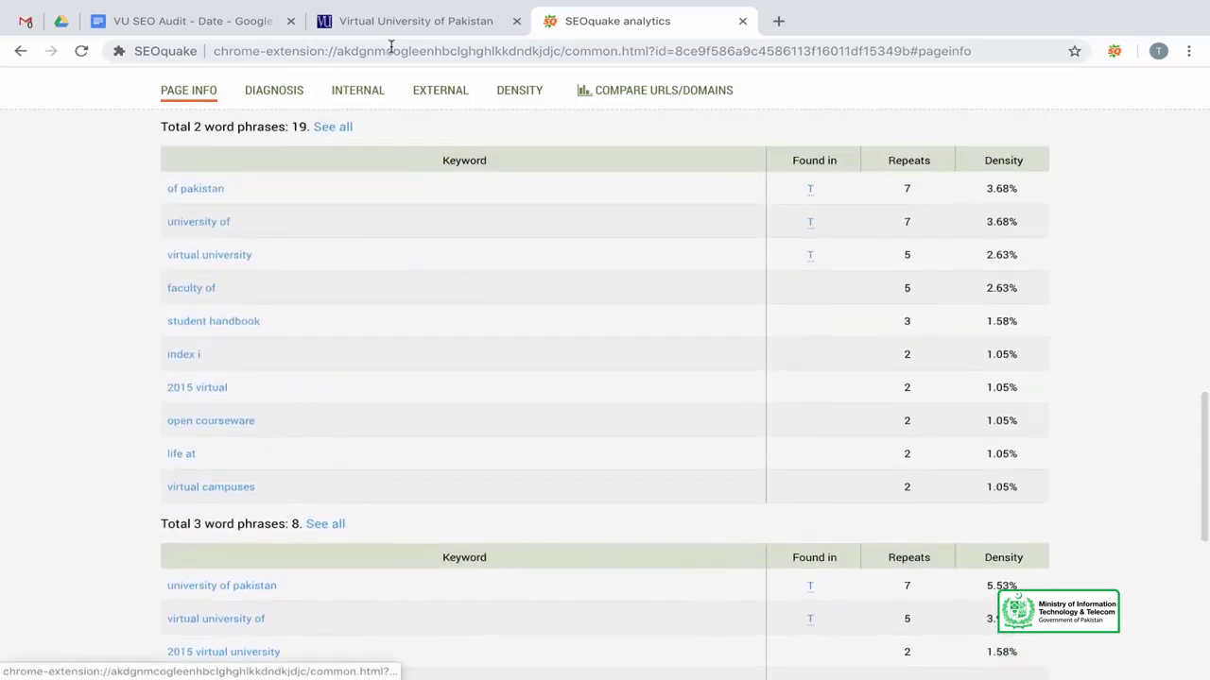
scroll(297, 278, up, 5)
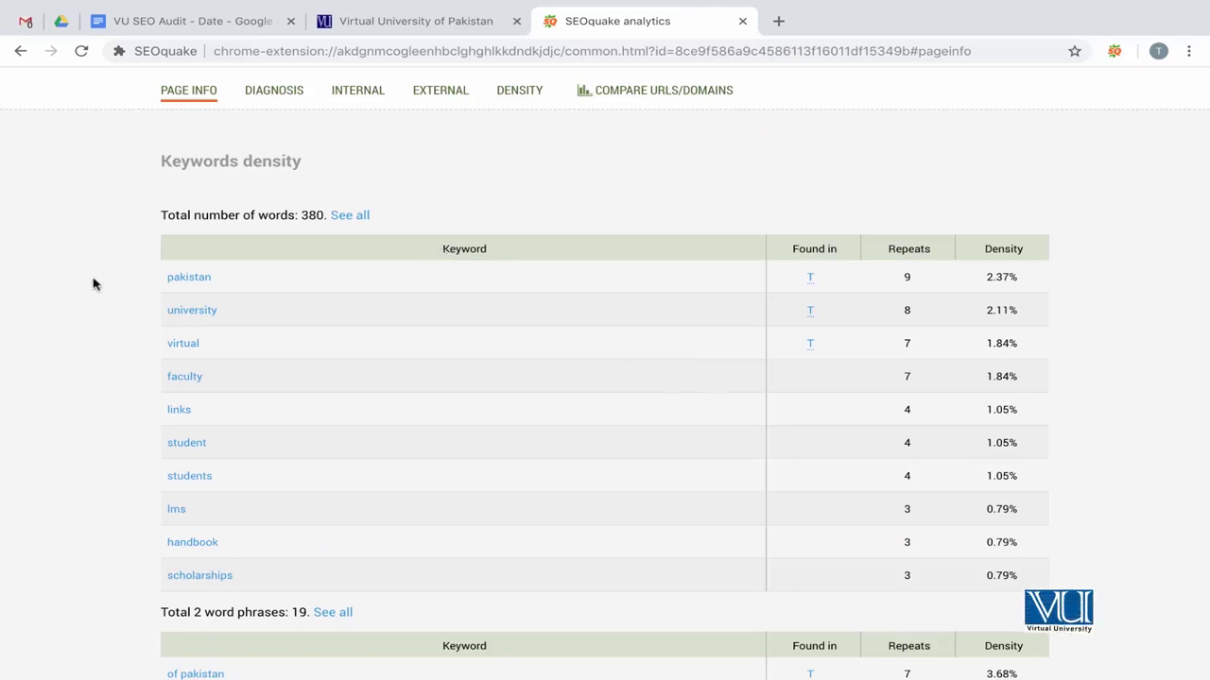
Step: Copy the single-word keyword density rows from "pakistan" through "student", including their repeats and density
drag(163, 273, 898, 529)
drag(1030, 584, 1006, 476)
key(ctrl+c)
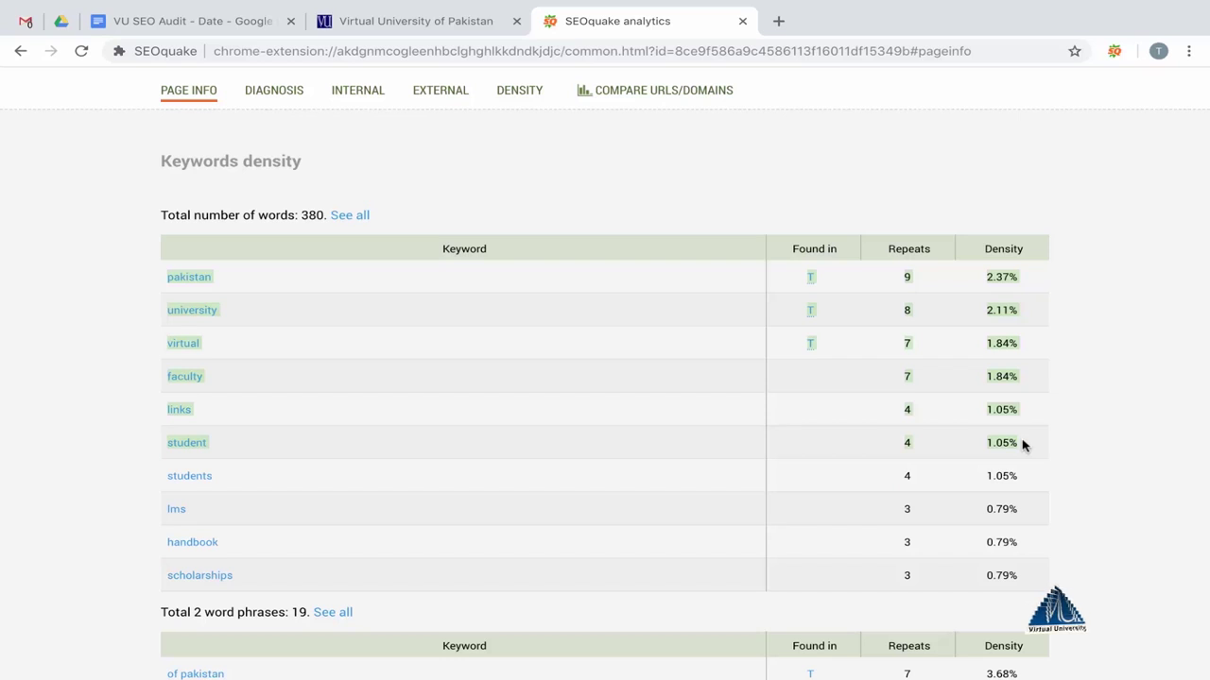
Step: In the VU SEO Audit document, add the lines "Keywords:" and "Single Word Keywords:" below the final "Solution:" line
click(226, 21)
scroll(308, 390, down, 3)
key(ctrl+End)
scroll(342, 567, down, 4)
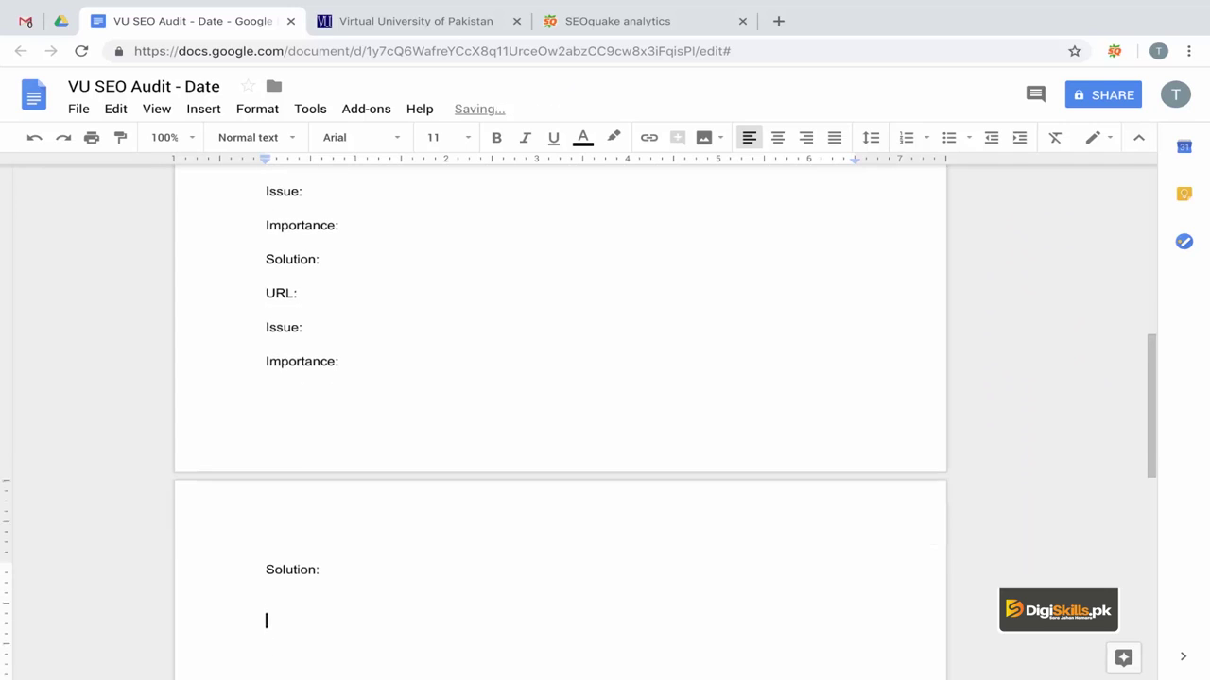
text(Key)
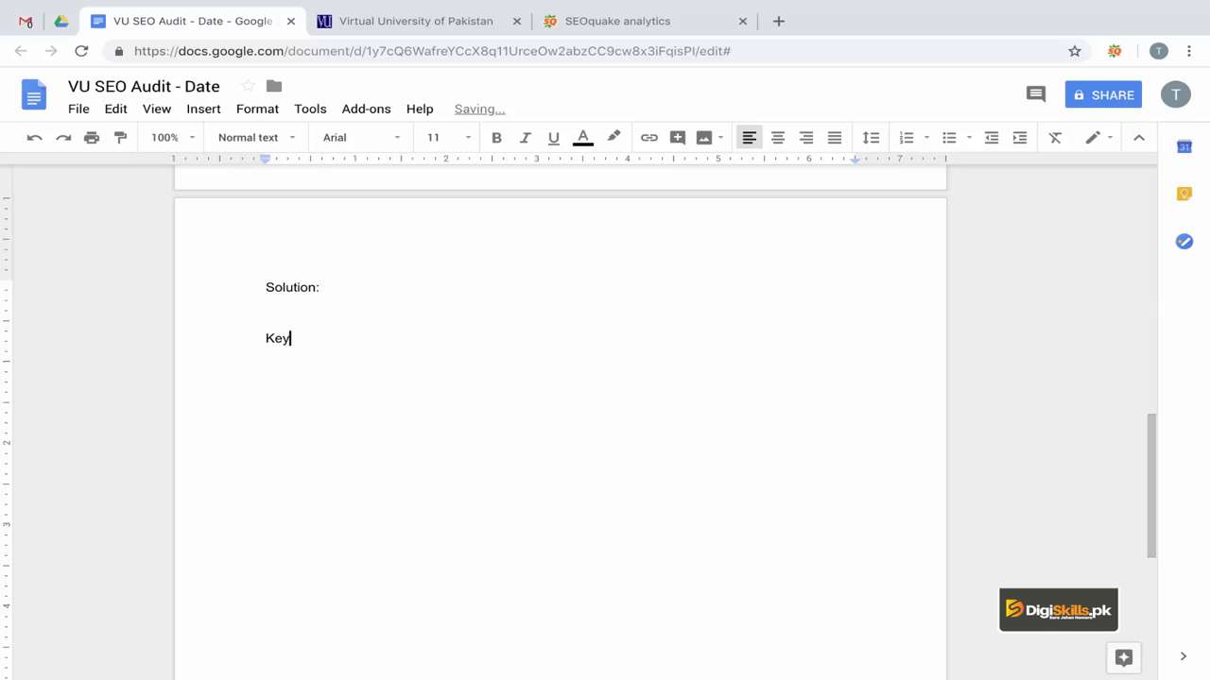
text(words:)
key(Return)
key(Return)
text(Singl)
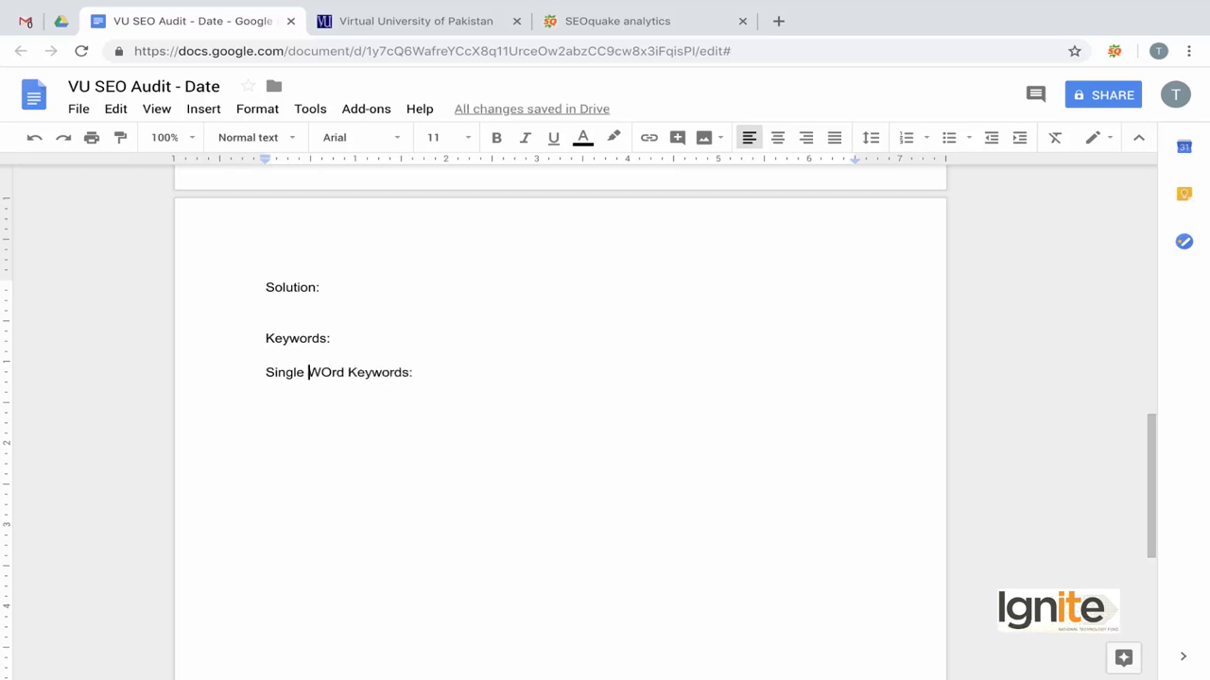
key(BackSpace)
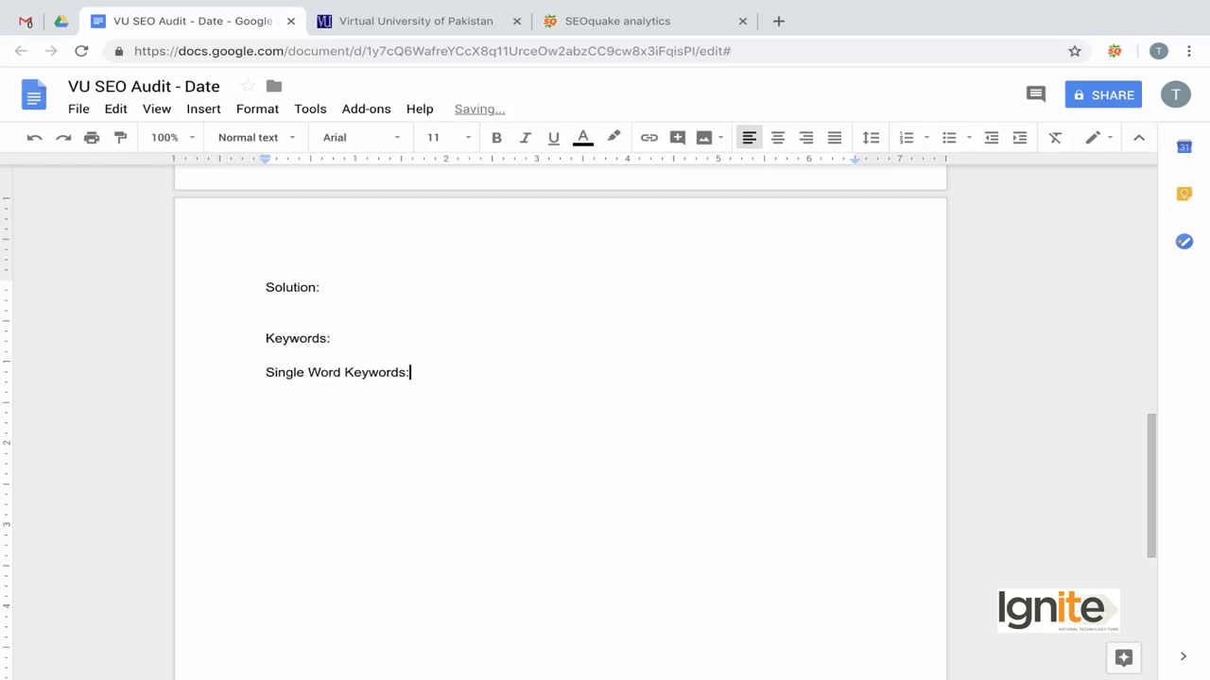
key(shift+Home)
key(End)
Step: Paste the copied keyword density rows as a table on a new line under "Single Word Keywords:"
key(Return)
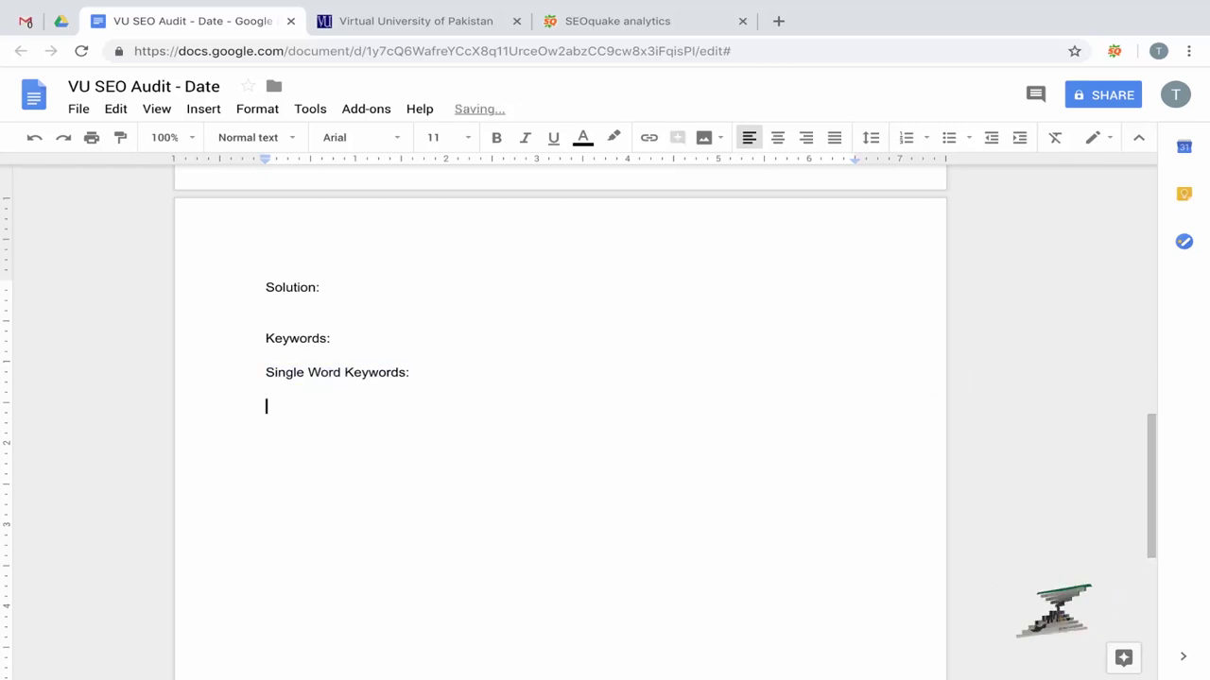
key(ctrl+v)
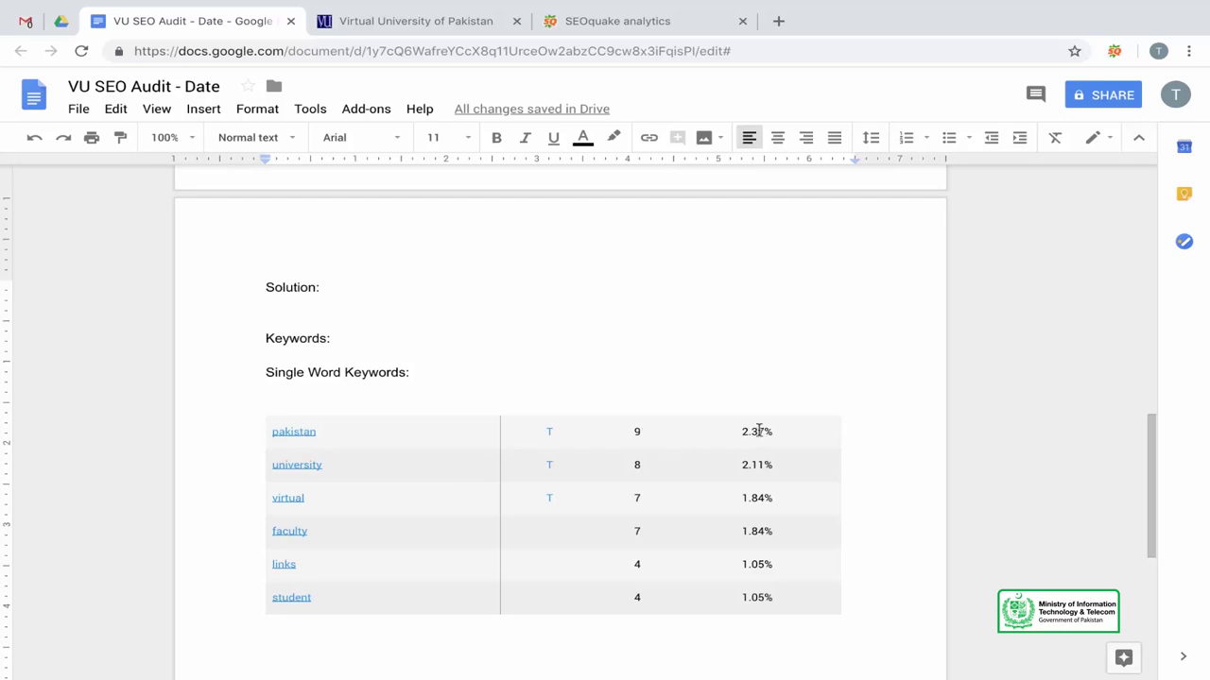
scroll(453, 494, down, 2)
scroll(453, 494, up, 2)
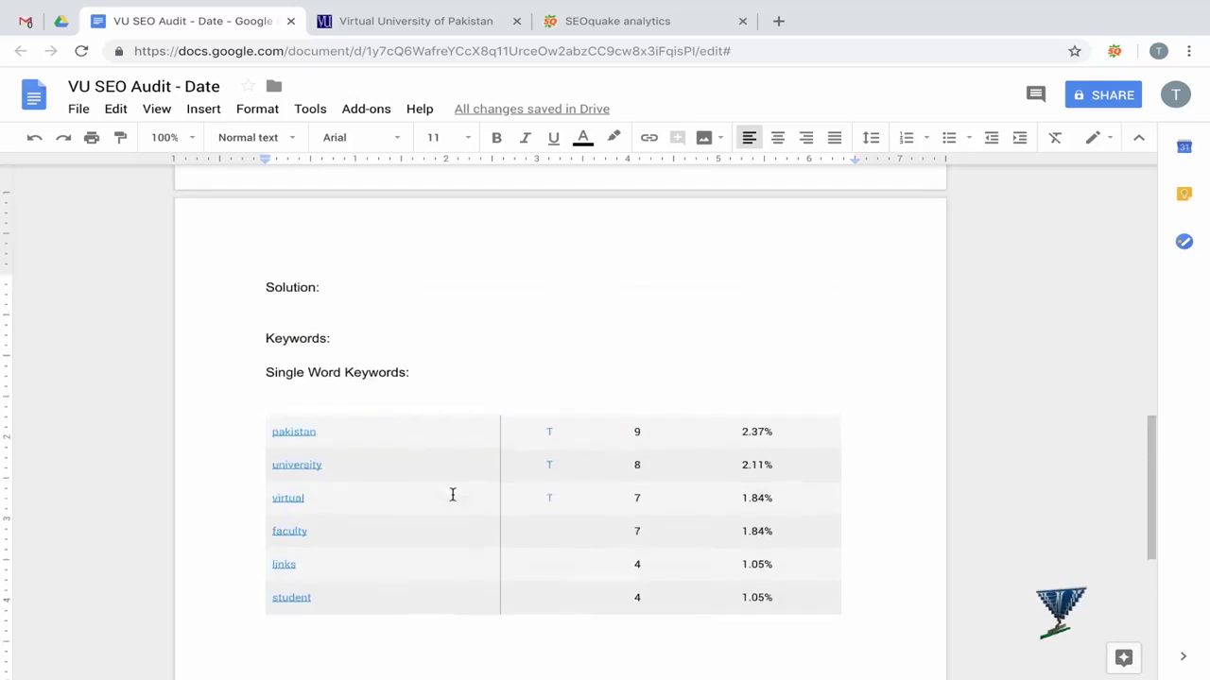
click(349, 405)
Step: Apply the Heading 2 style to the "Description:" line below the Page Title section
scroll(348, 406, up, 3)
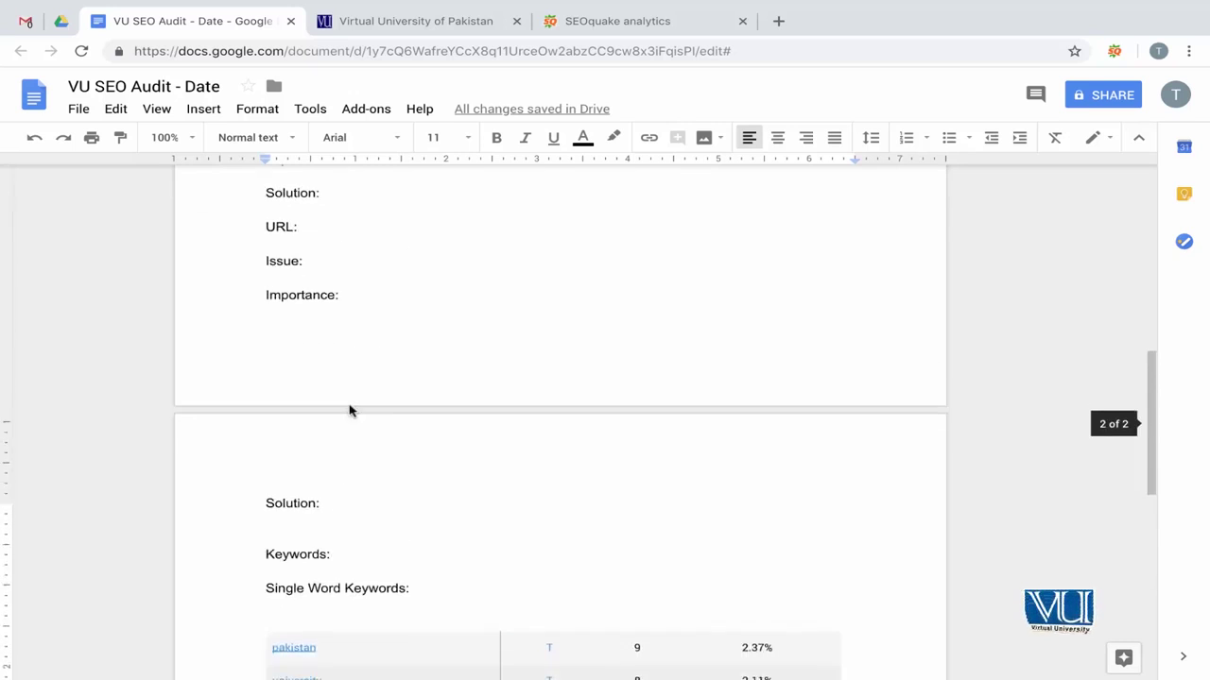
scroll(349, 408, up, 10)
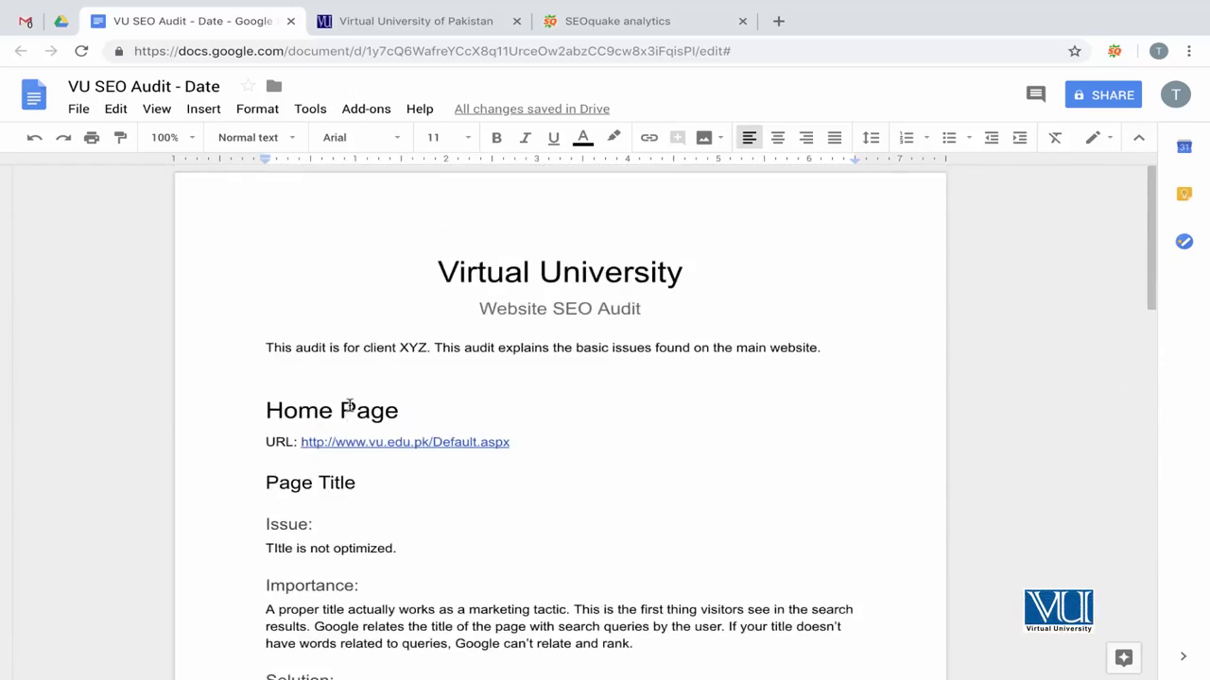
scroll(349, 406, down, 6)
scroll(348, 406, up, 4)
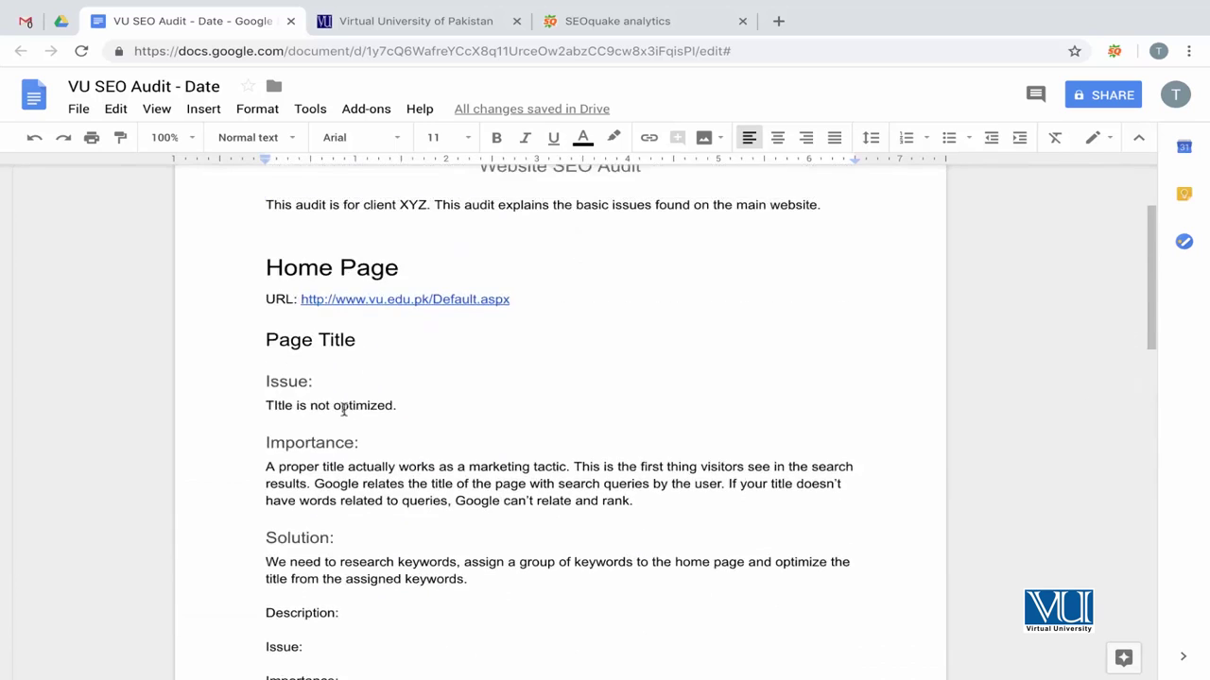
scroll(344, 410, down, 2)
scroll(328, 481, down, 1)
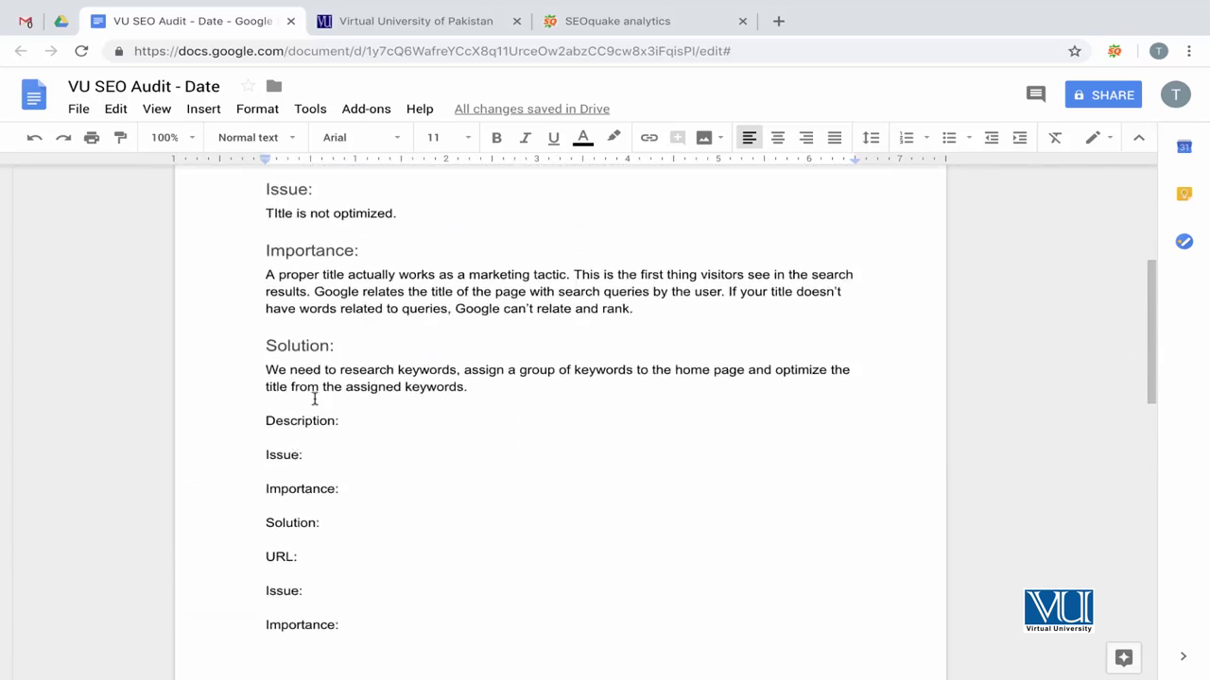
triple_click(304, 428)
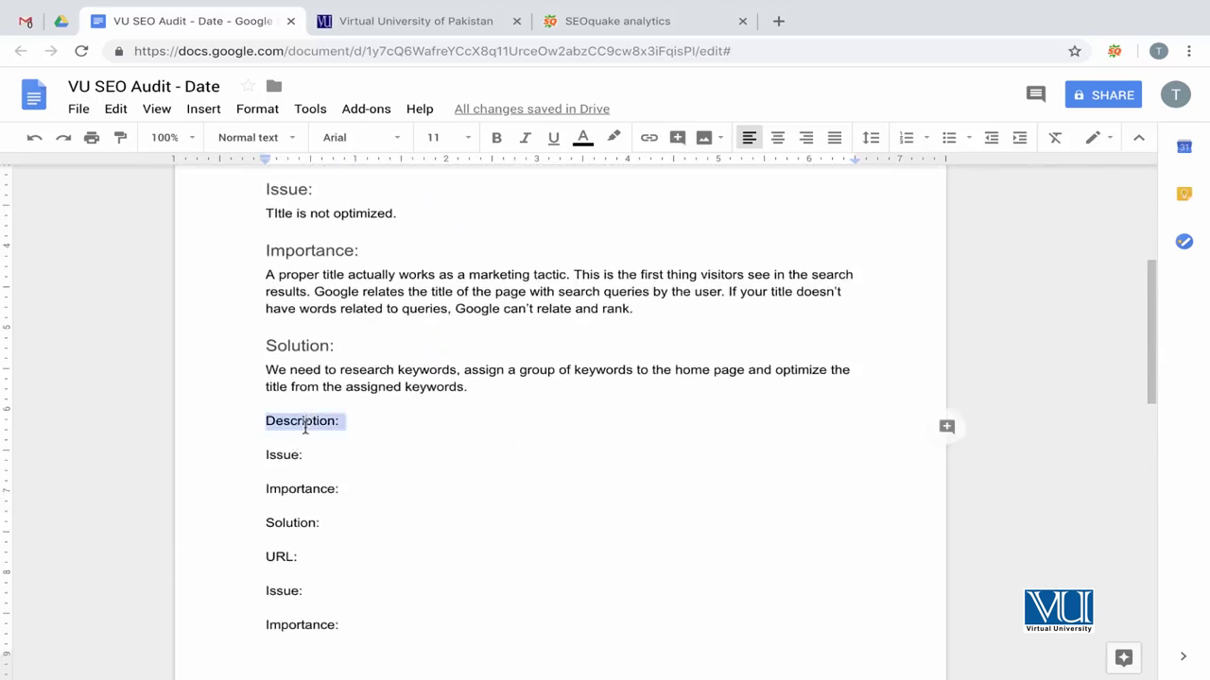
click(241, 137)
click(284, 376)
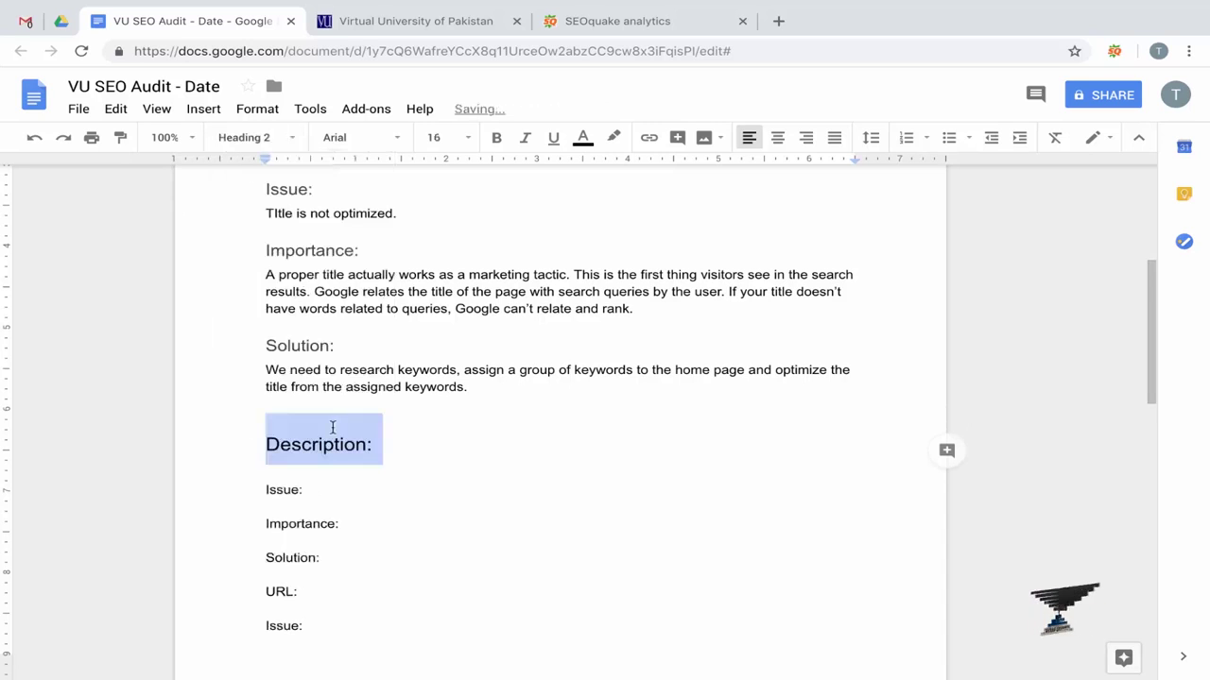
Step: Apply the Heading 3 style to the "Issue:" line under the "Description:" heading
triple_click(281, 491)
click(230, 143)
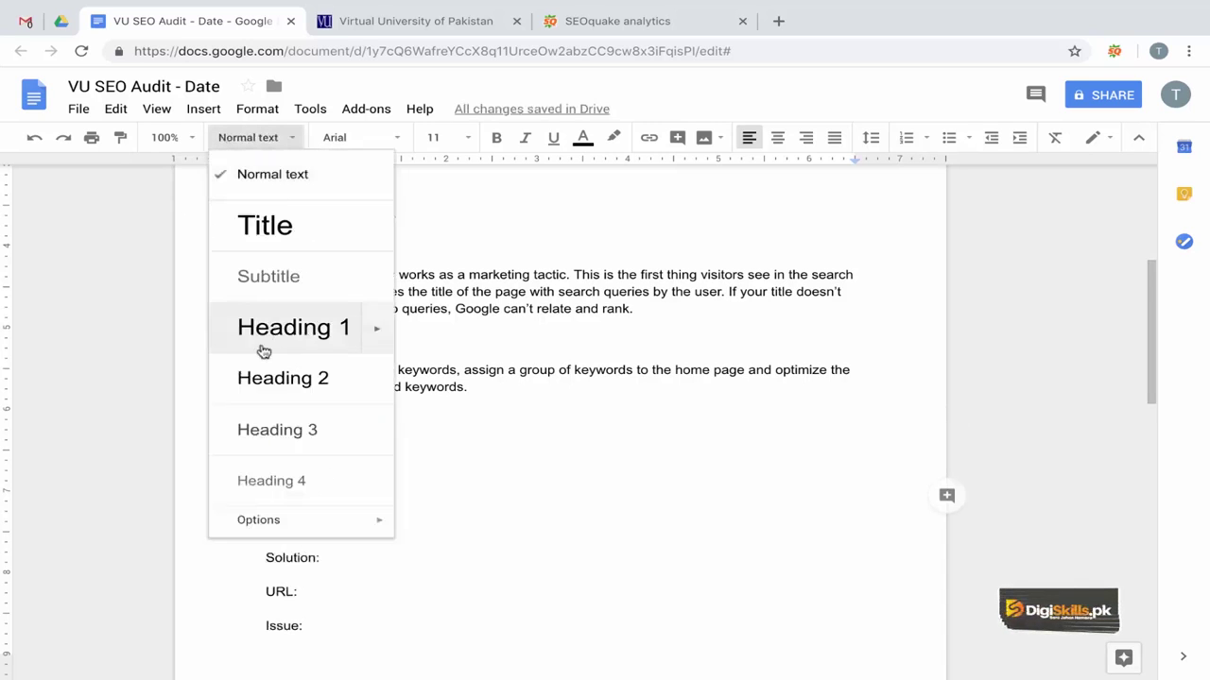
click(265, 379)
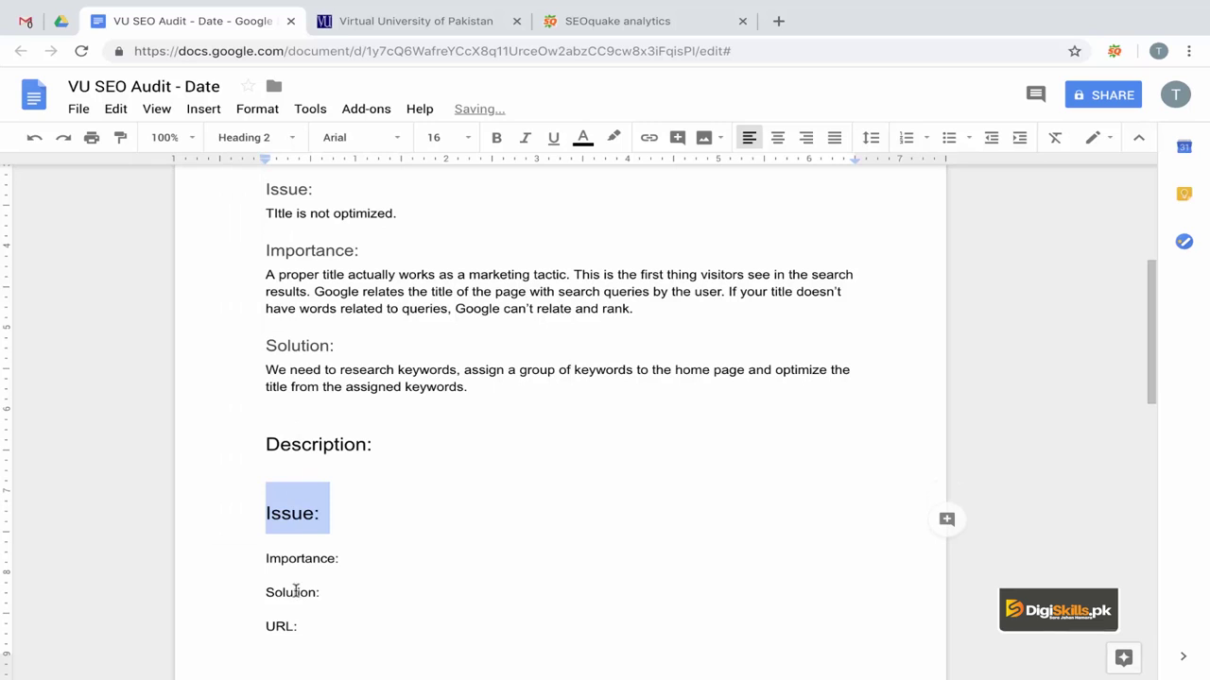
click(239, 137)
click(277, 413)
Step: Review the heading levels of Home Page, Page Title and Issue, and the remaining sections down to the keyword table
scroll(350, 481, up, 5)
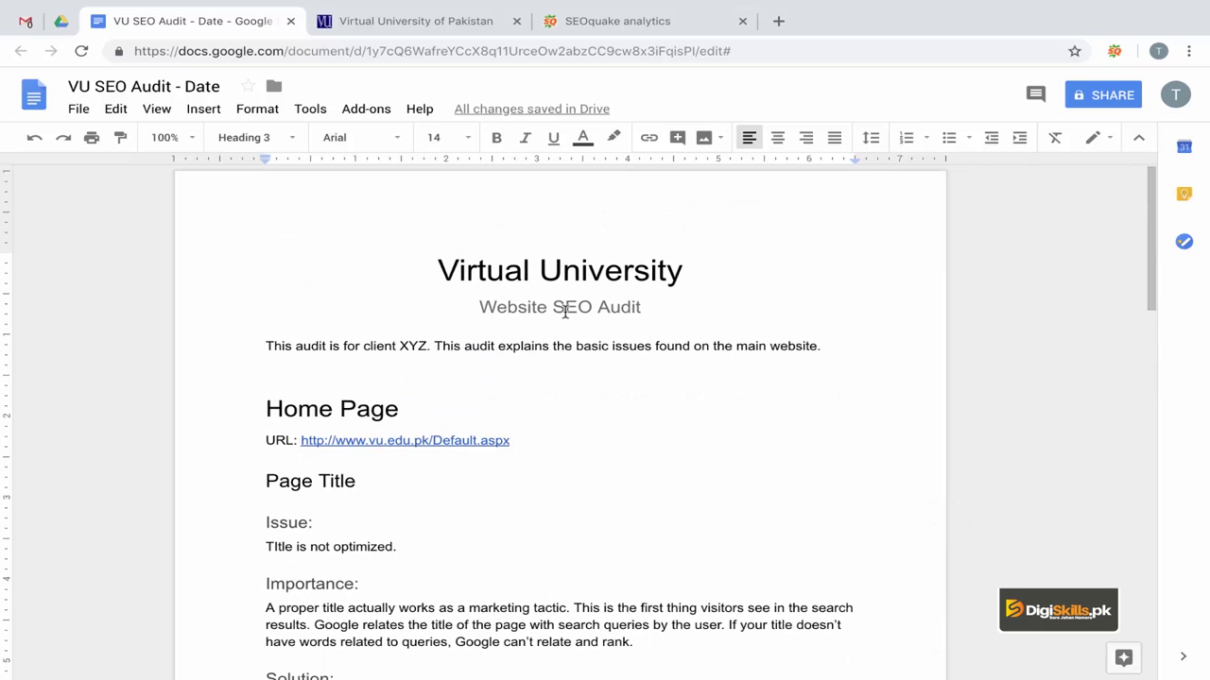
scroll(353, 413, down, 1)
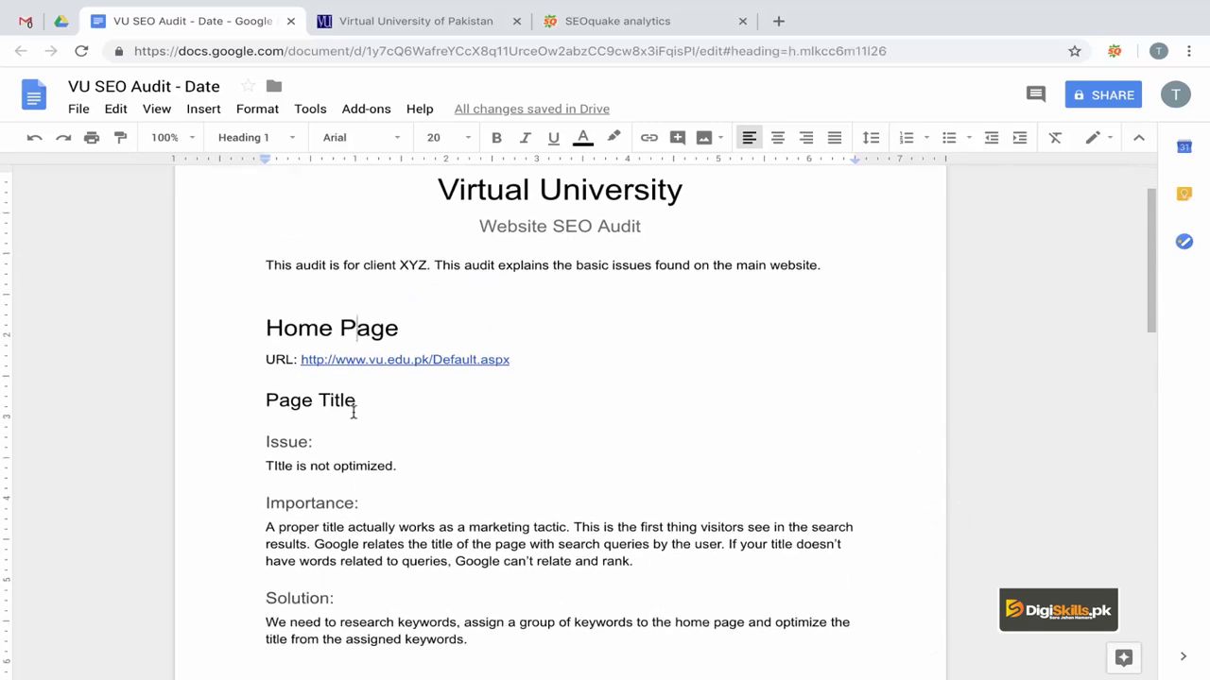
click(303, 399)
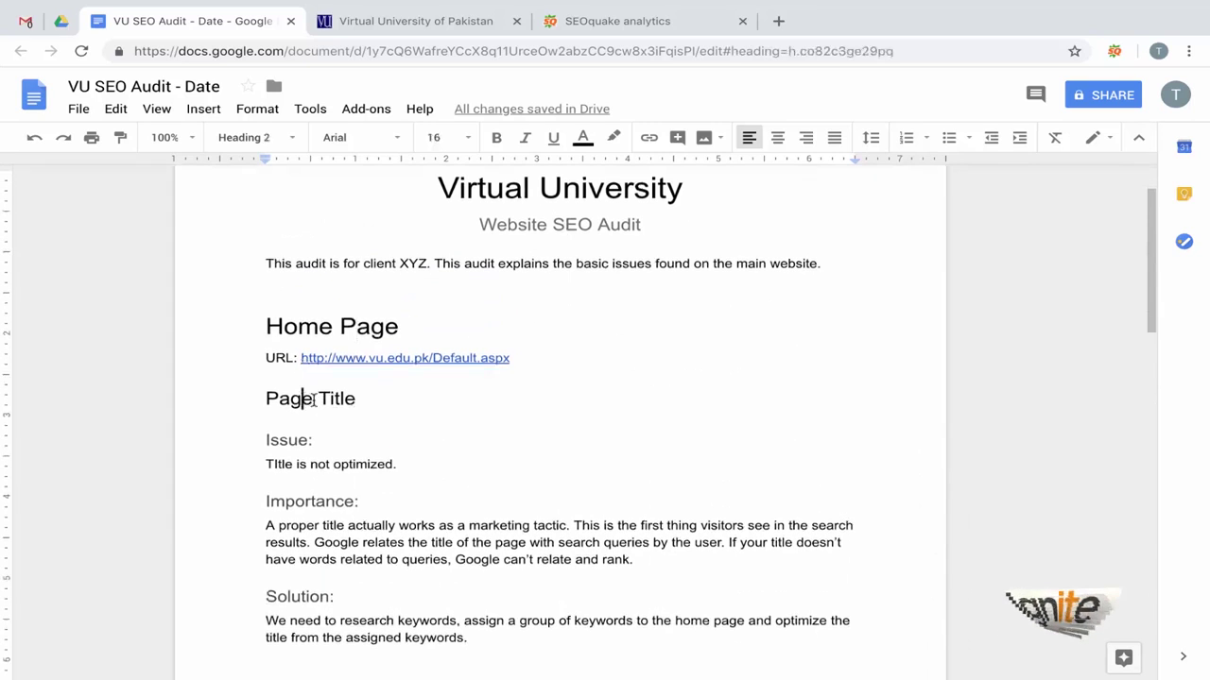
triple_click(293, 446)
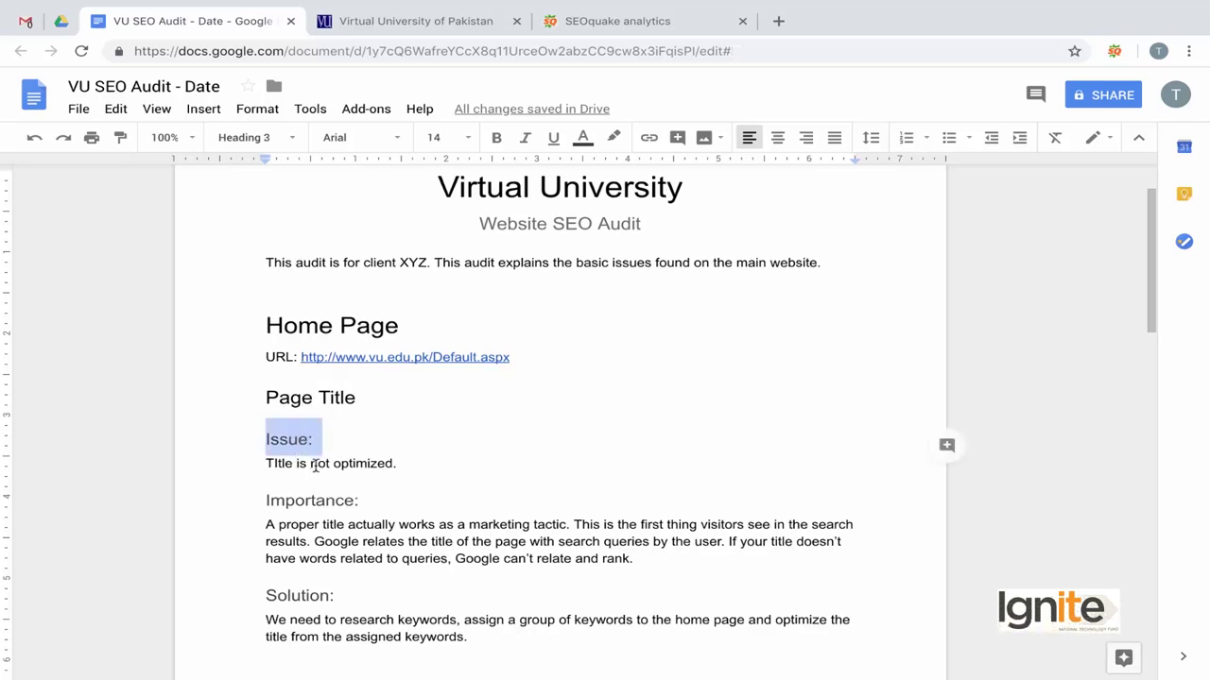
scroll(315, 464, down, 10)
scroll(315, 464, down, 5)
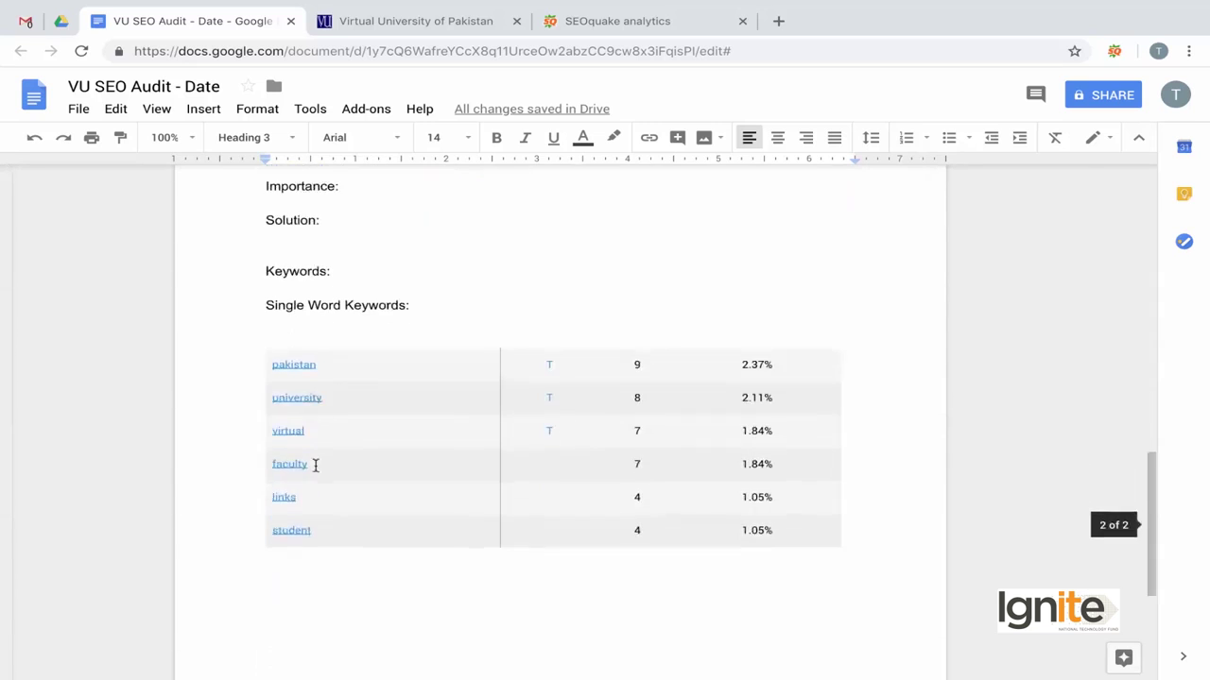
click(349, 426)
scroll(348, 427, up, 1)
scroll(349, 426, up, 5)
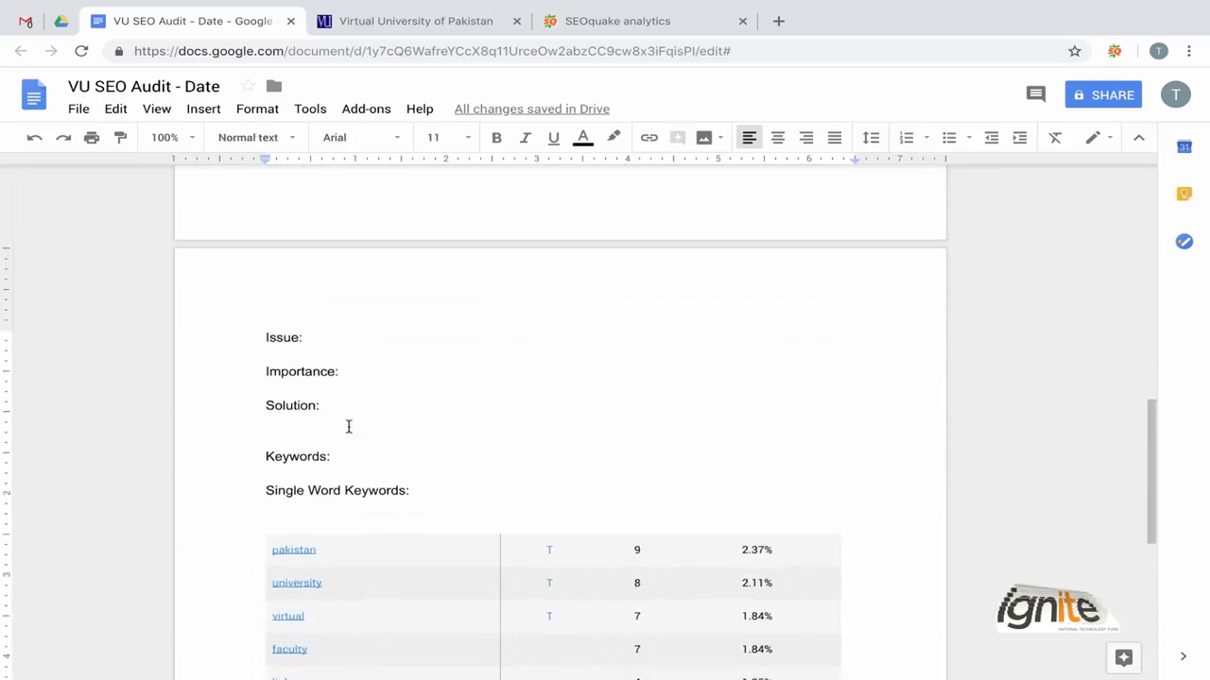
scroll(349, 426, up, 3)
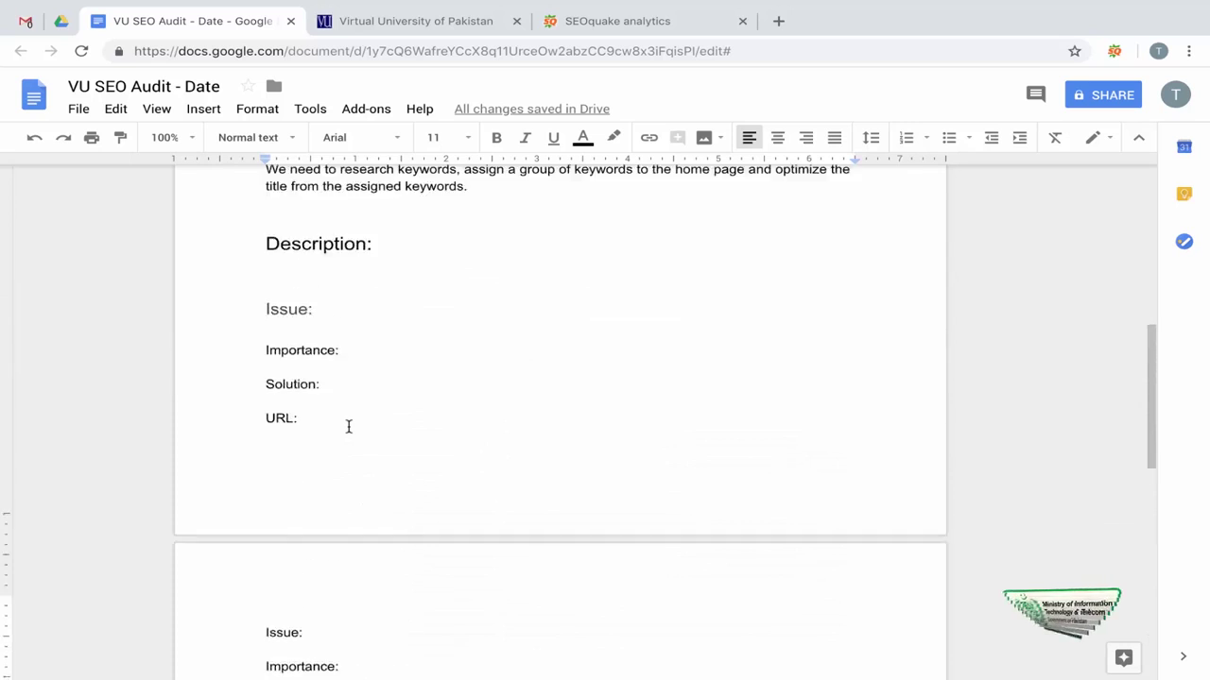
scroll(349, 427, down, 3)
scroll(349, 426, down, 6)
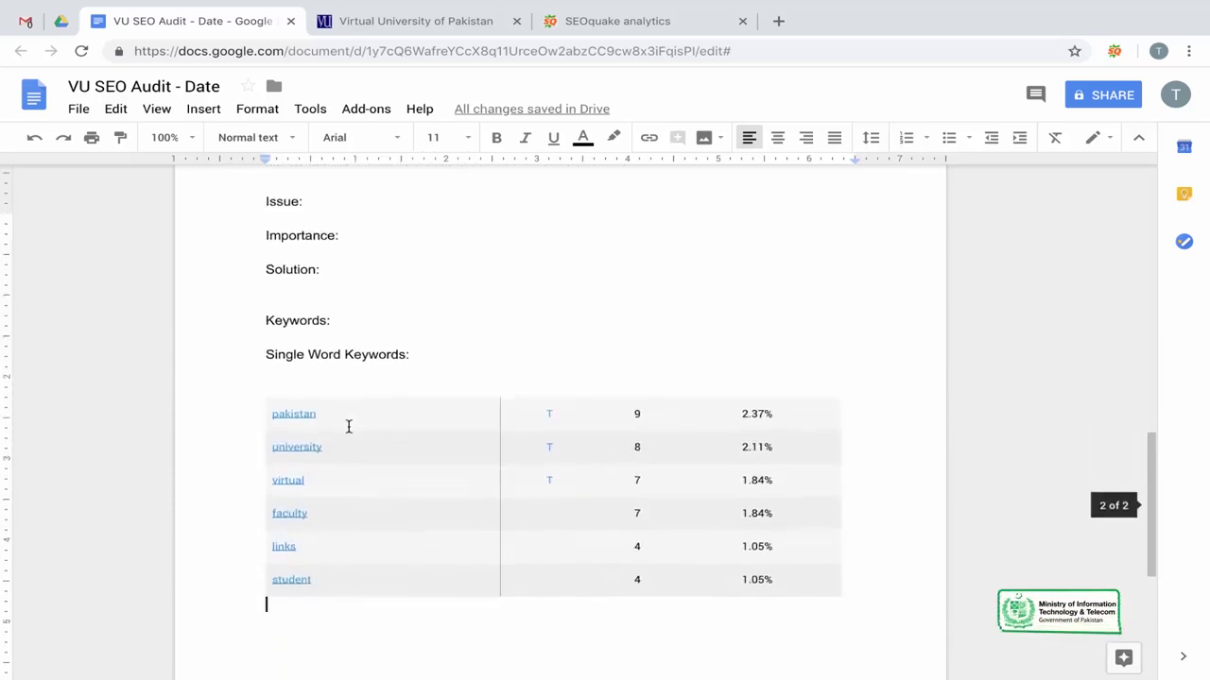
Step: Check the file formats available for downloading the audit document, including PDF
click(79, 108)
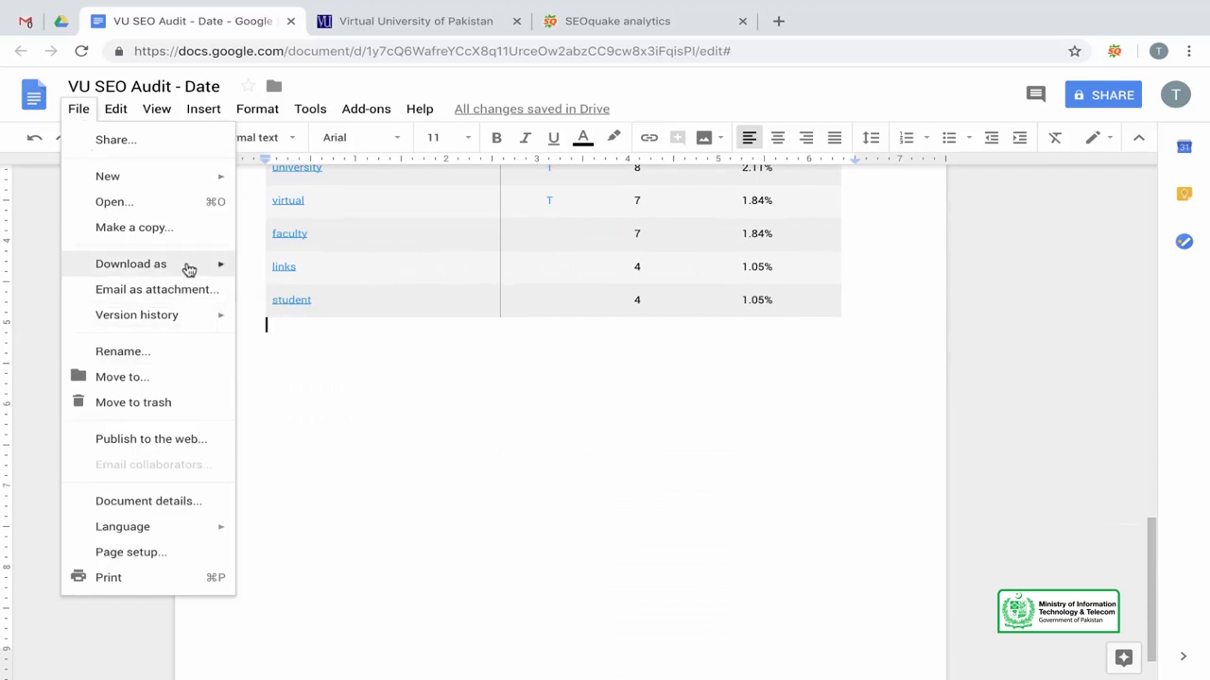
mouse_move(186, 267)
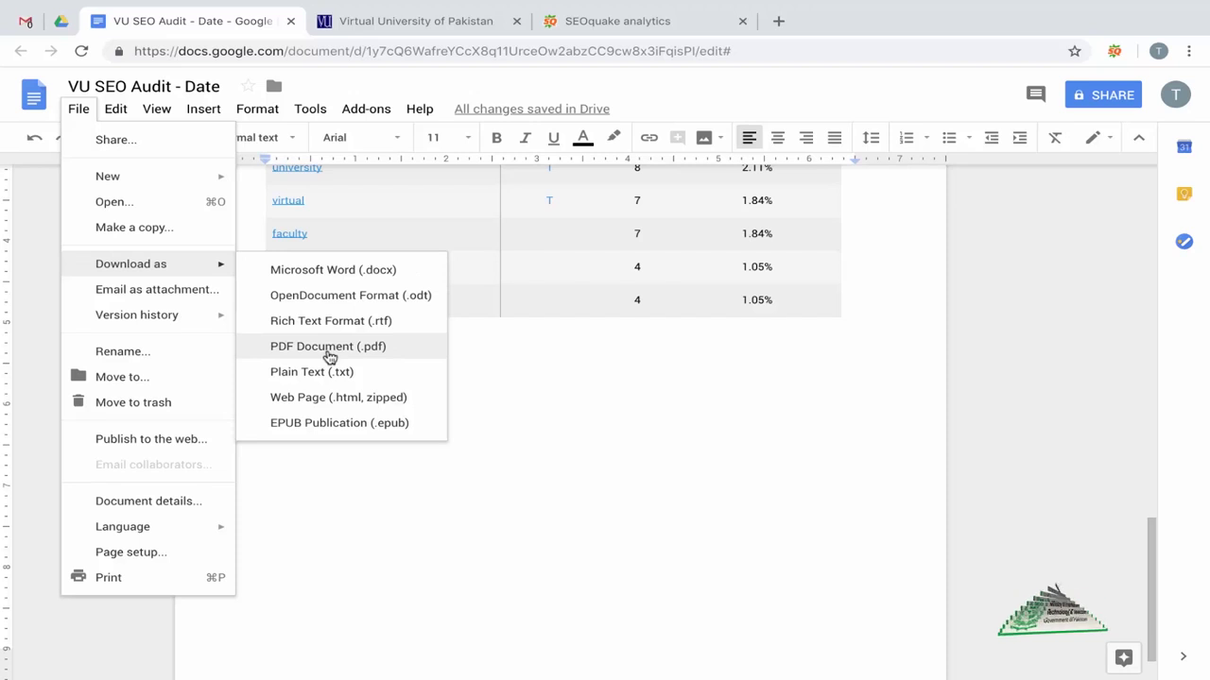
click(520, 394)
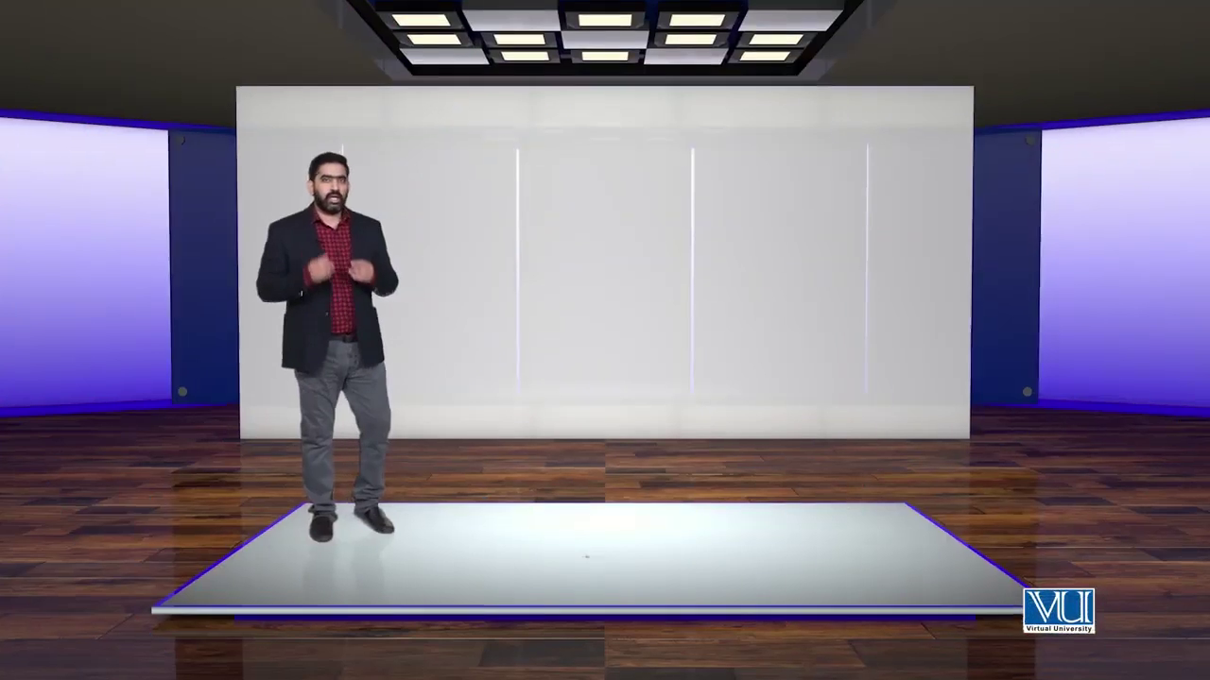